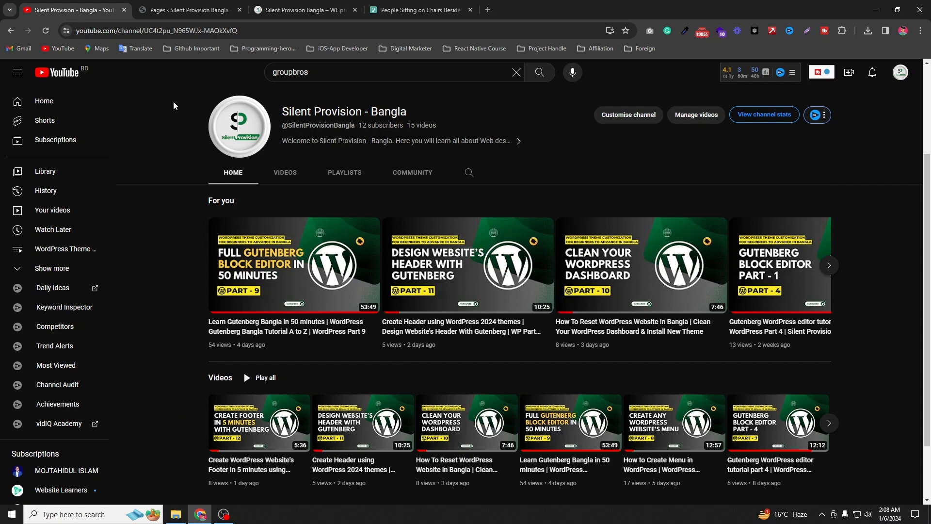
Look over the live website's home page and About page, checking the banner and the sections below it.
click(309, 8)
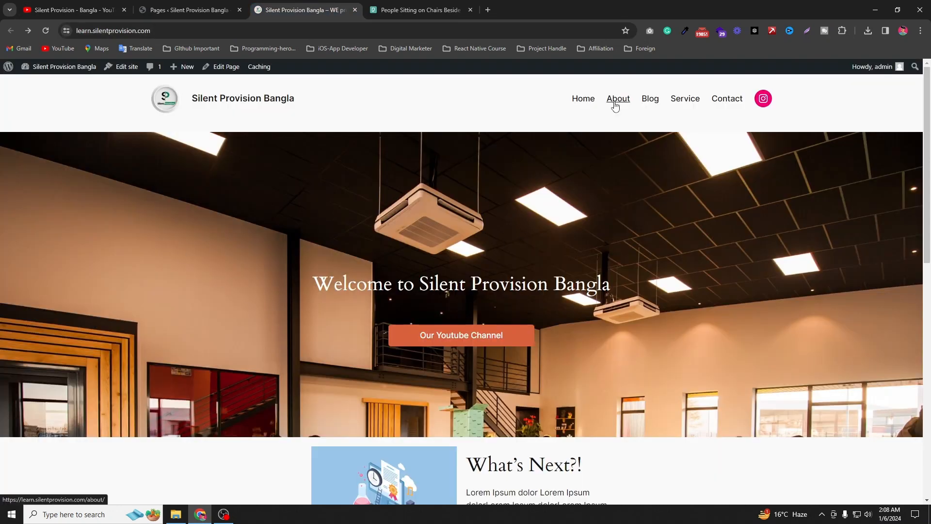
scroll(540, 233, down, 4)
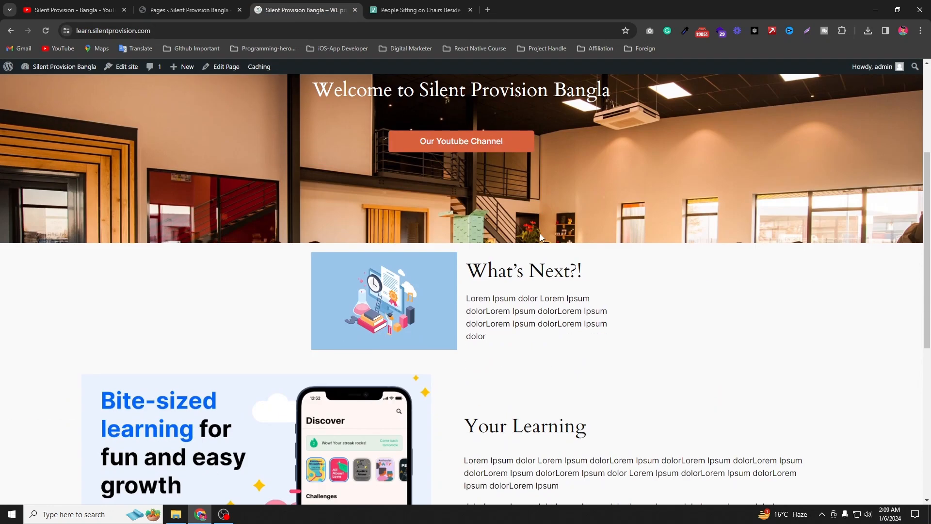
scroll(543, 231, up, 1)
scroll(548, 231, up, 3)
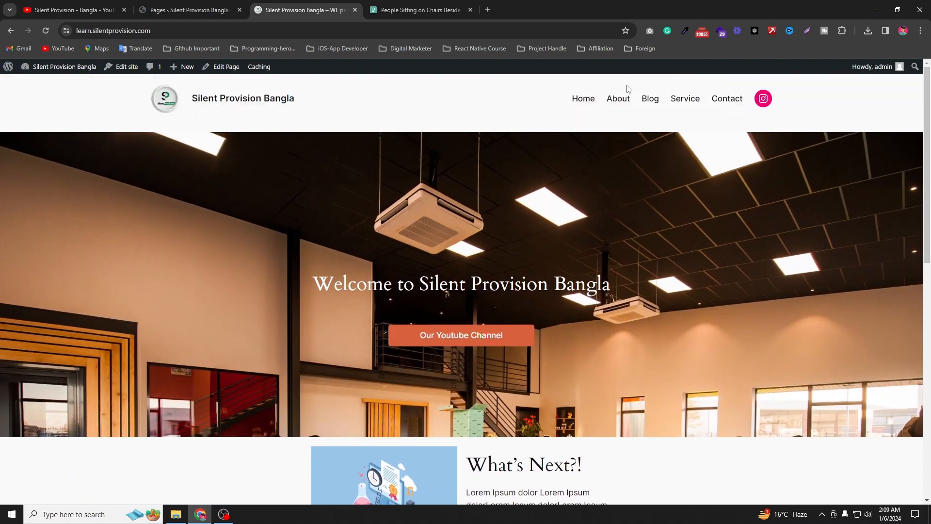
click(625, 99)
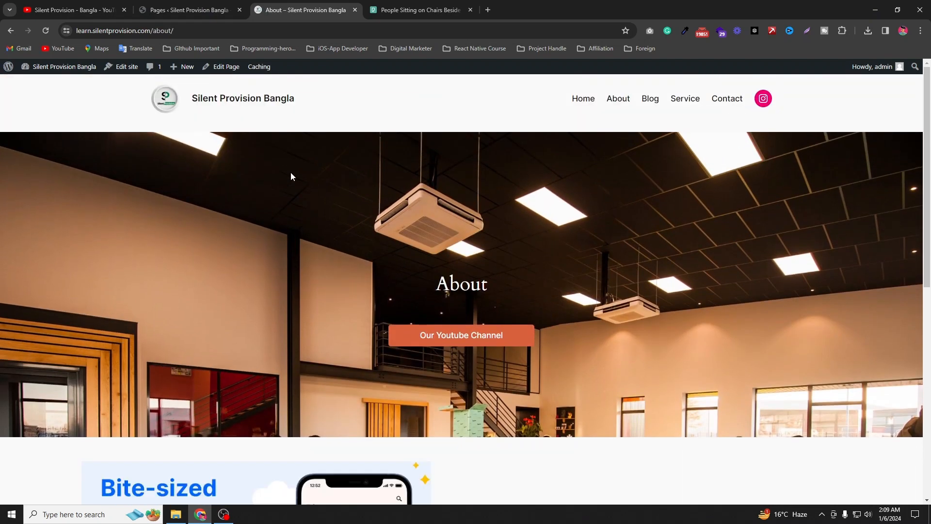
scroll(304, 189, down, 6)
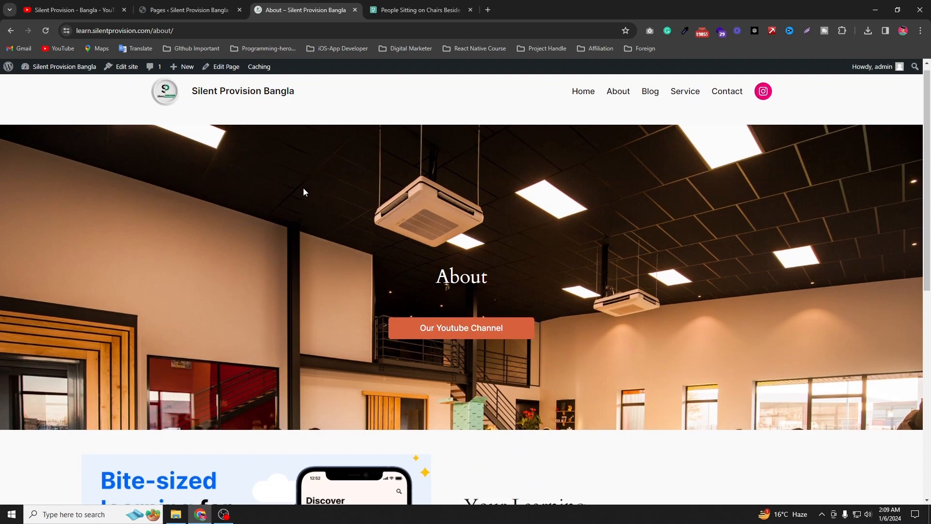
scroll(501, 336, up, 6)
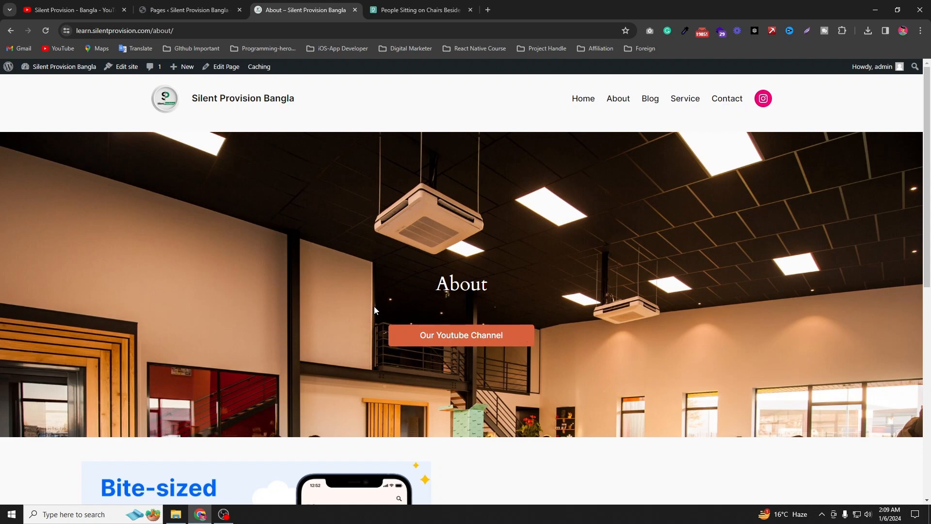
scroll(374, 306, down, 3)
scroll(373, 306, up, 3)
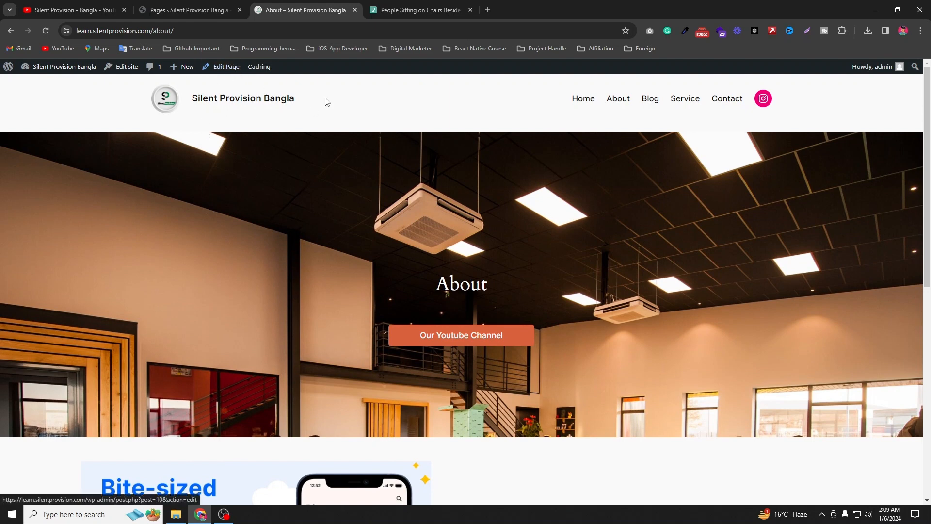
Open the About page in the block editor and switch to editing its default Pages template.
click(618, 99)
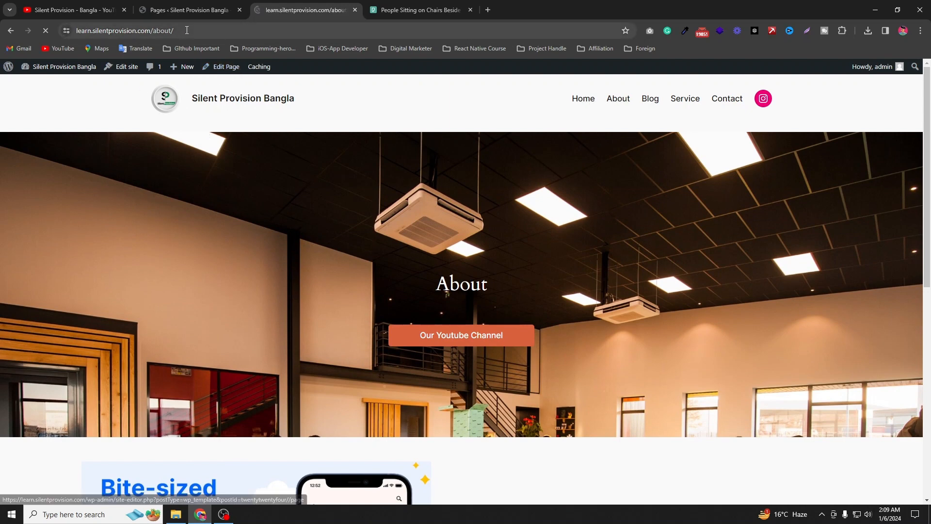
drag(186, 31, 91, 30)
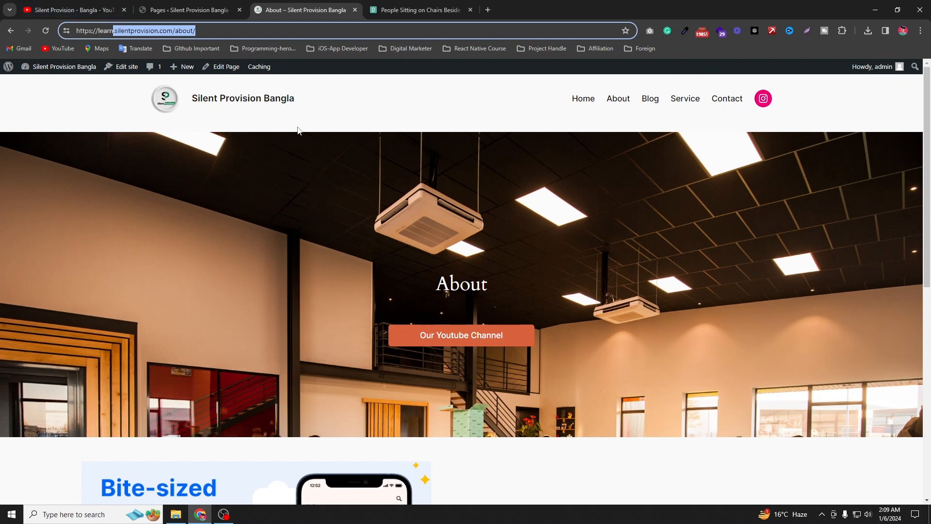
click(283, 113)
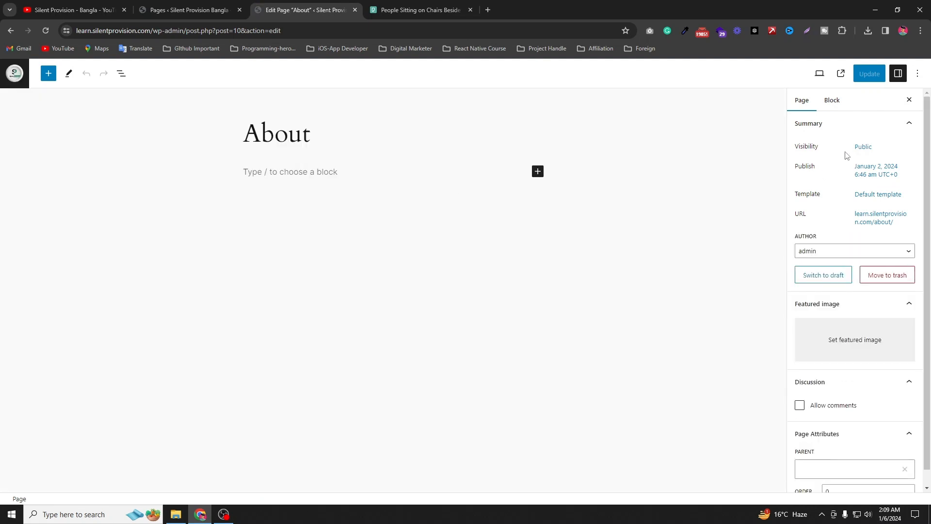
click(863, 196)
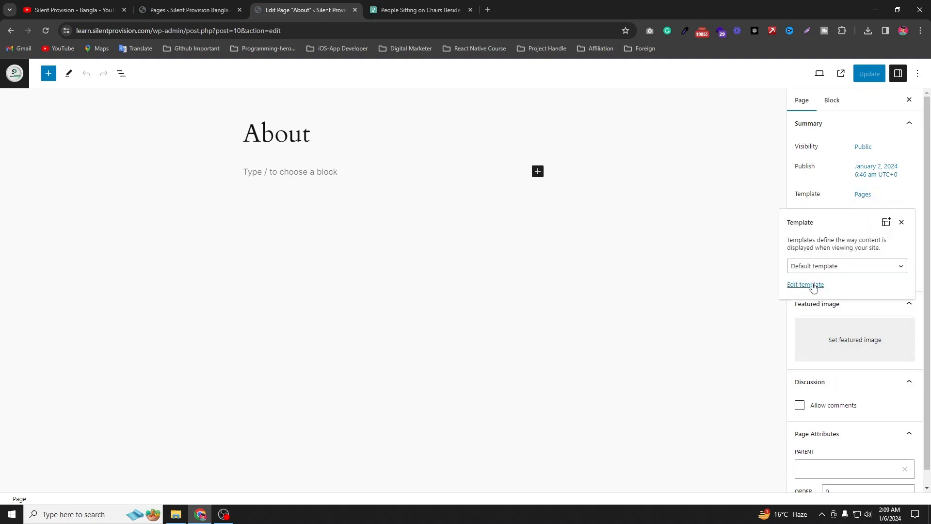
click(842, 266)
click(823, 246)
click(813, 286)
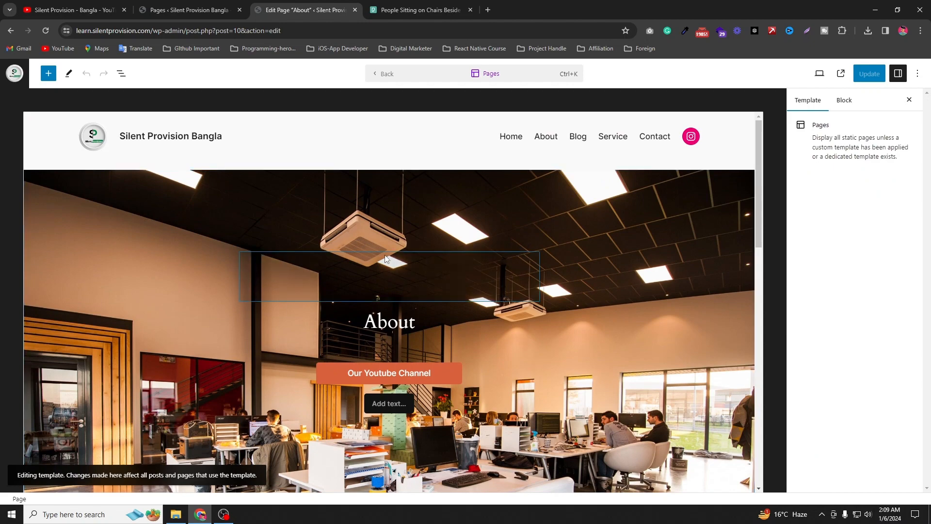
Delete the Group block below the header that holds the office banner image, page title and YouTube channel button.
scroll(319, 287, down, 3)
scroll(259, 286, up, 4)
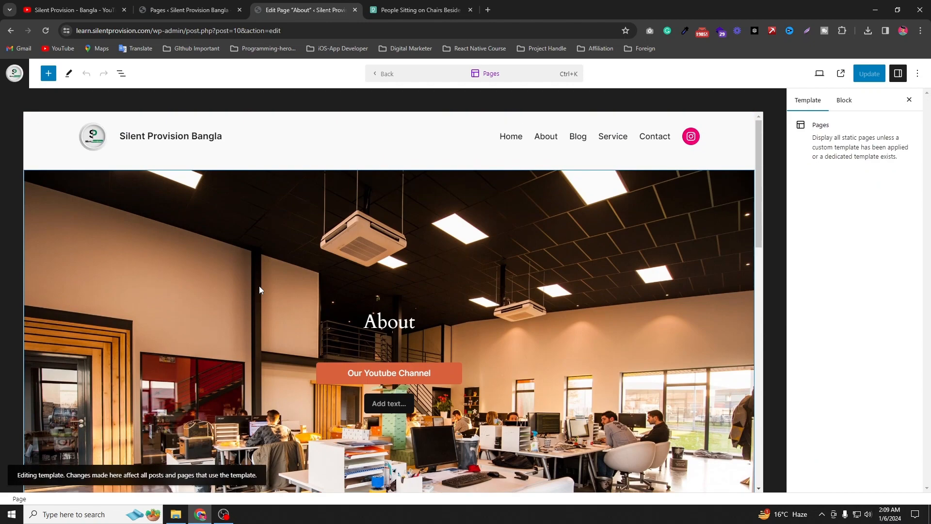
click(266, 228)
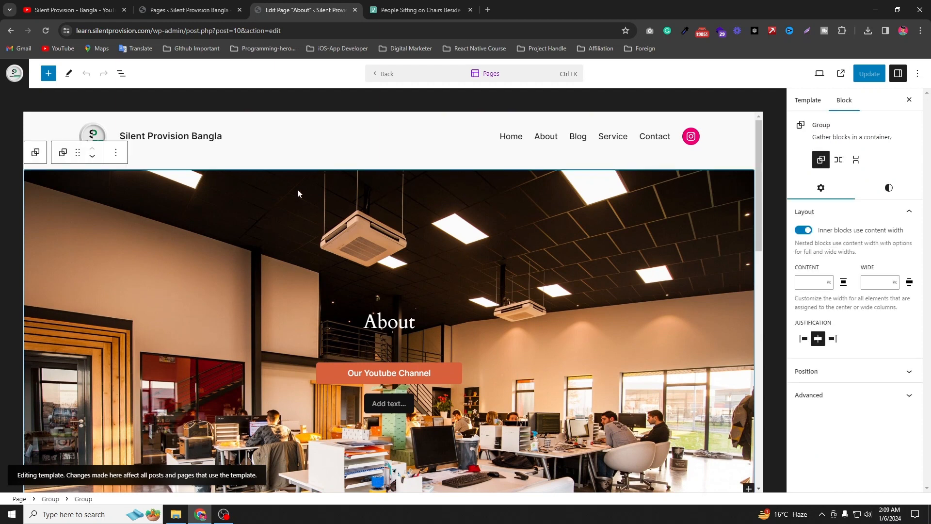
click(116, 156)
click(189, 442)
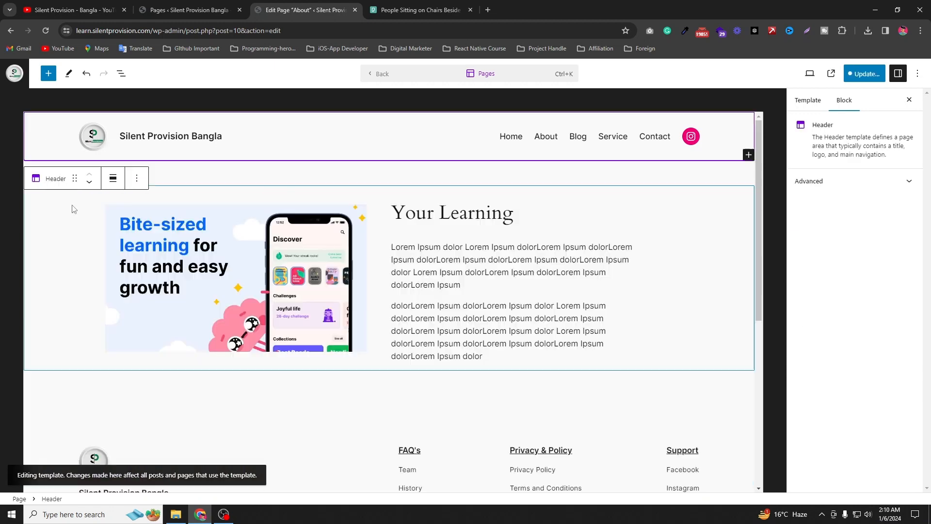
click(138, 180)
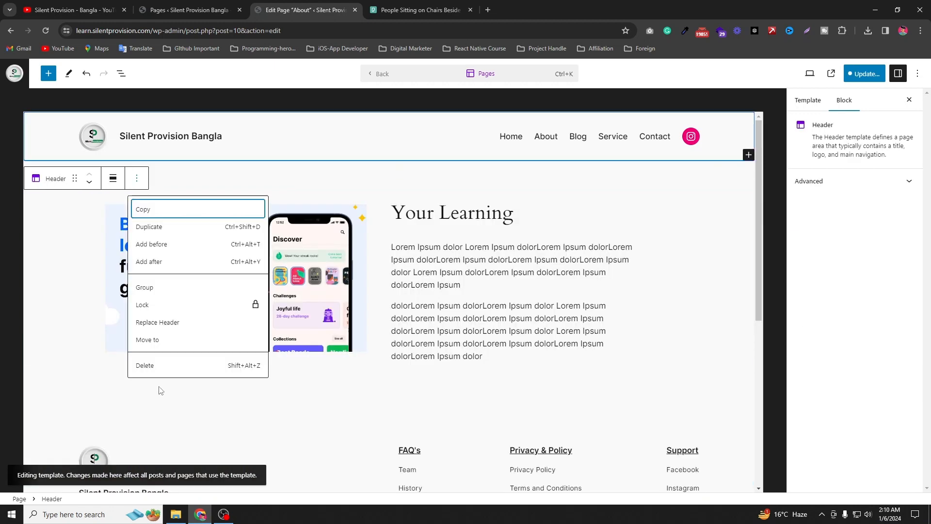
click(187, 366)
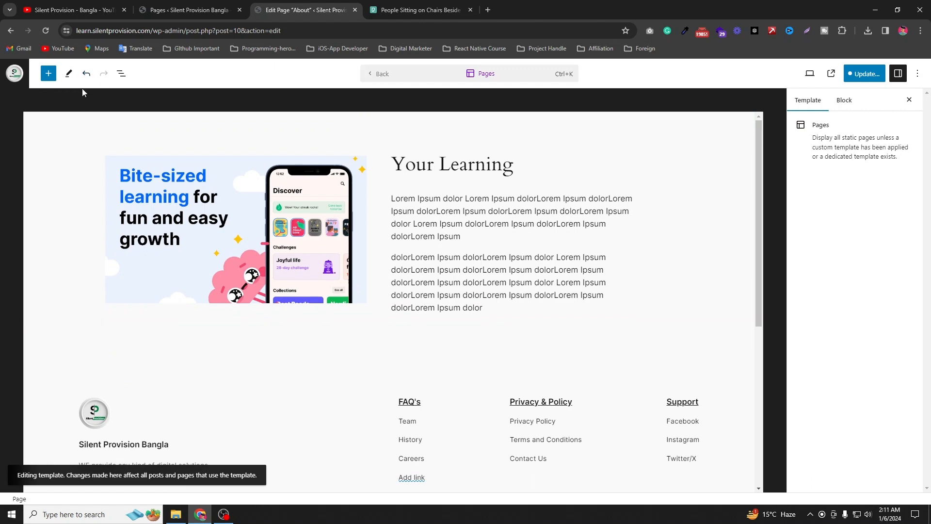
click(90, 77)
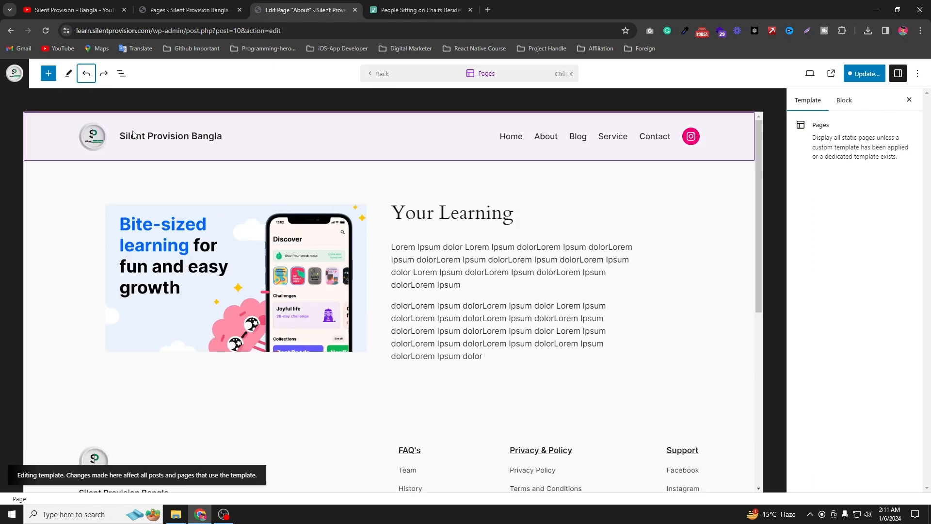
Delete the Media & Text block with the "Your Learning" heading from the Pages template.
click(345, 217)
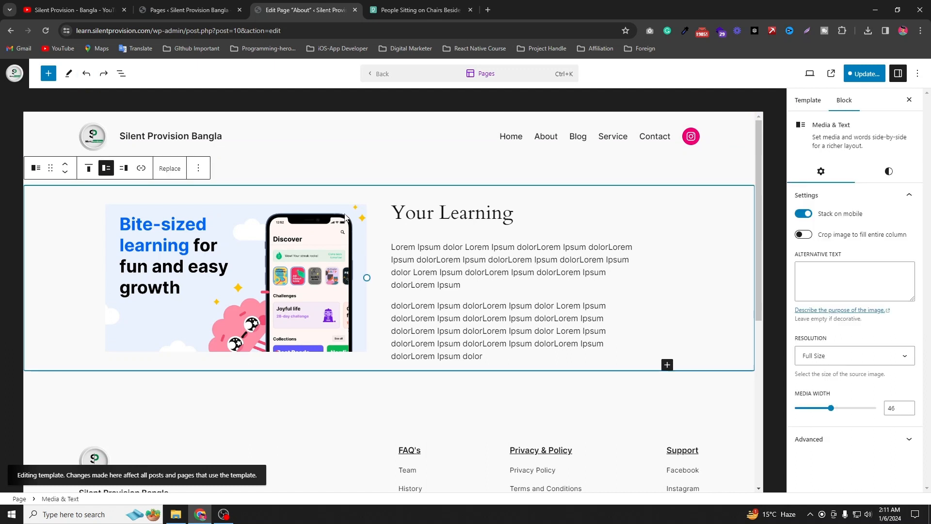
click(199, 168)
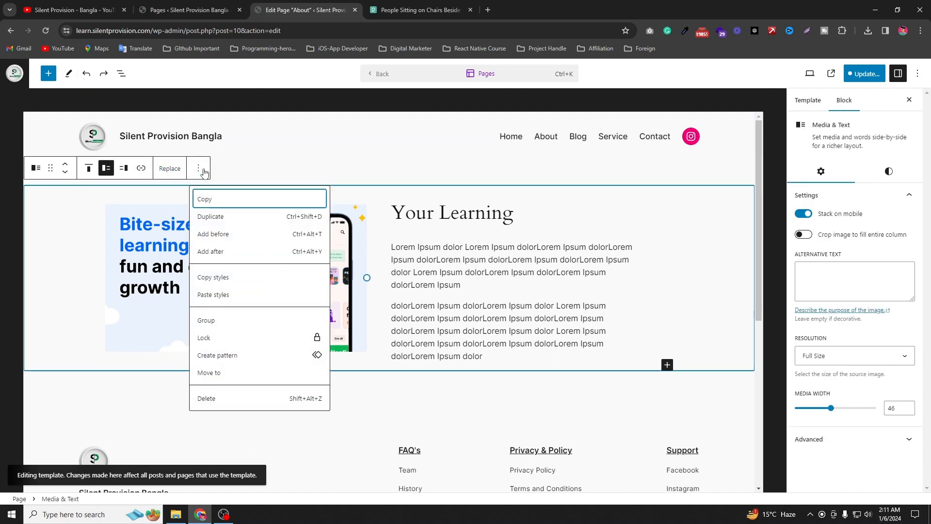
click(232, 399)
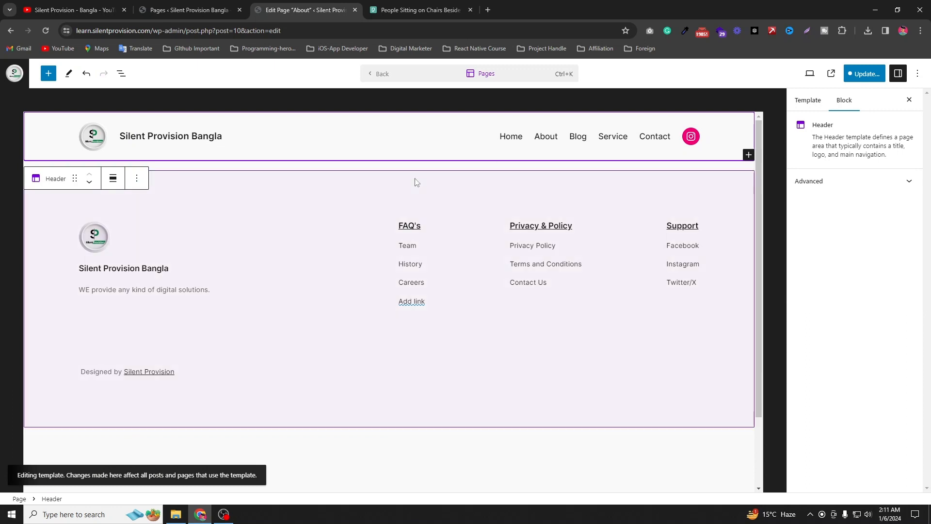
Insert a Columns block between the header and the footer, using the 50 / 50 variation.
click(389, 166)
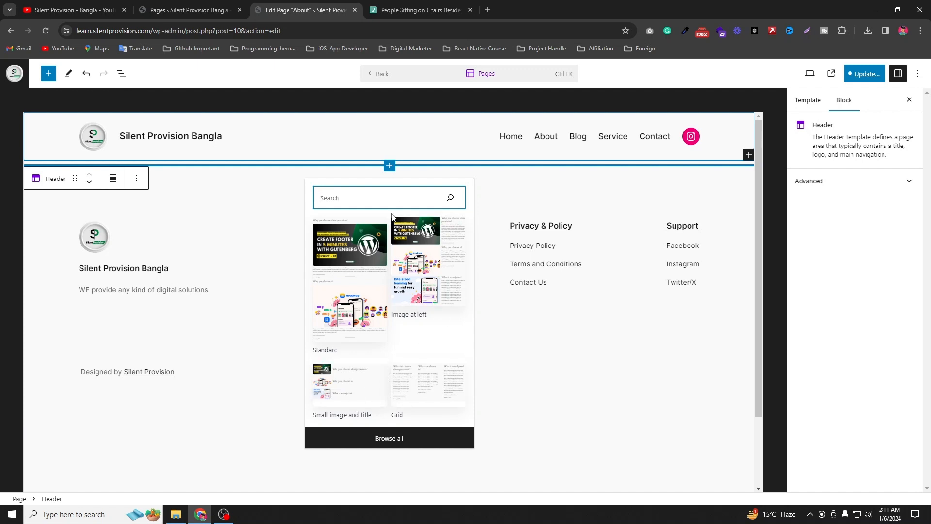
click(405, 442)
click(85, 131)
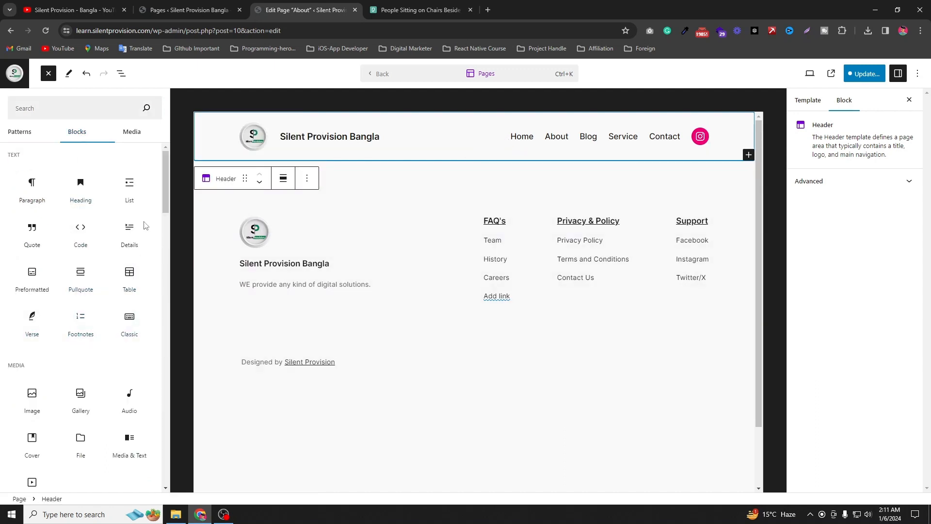
scroll(112, 320, down, 2)
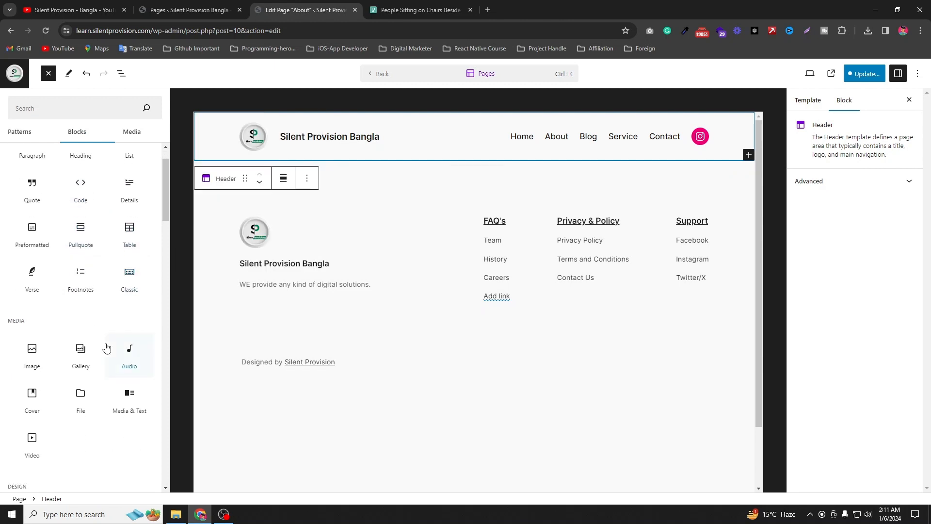
scroll(56, 383, down, 2)
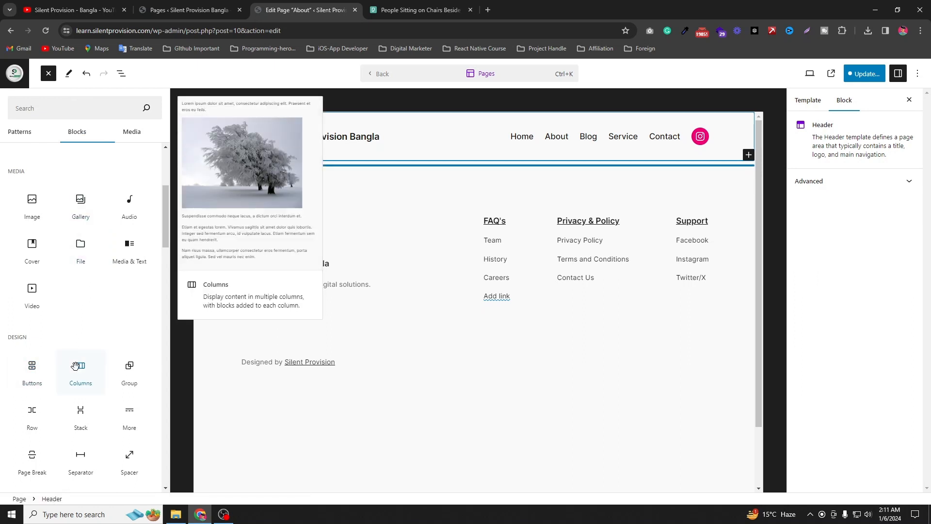
drag(80, 374, 412, 167)
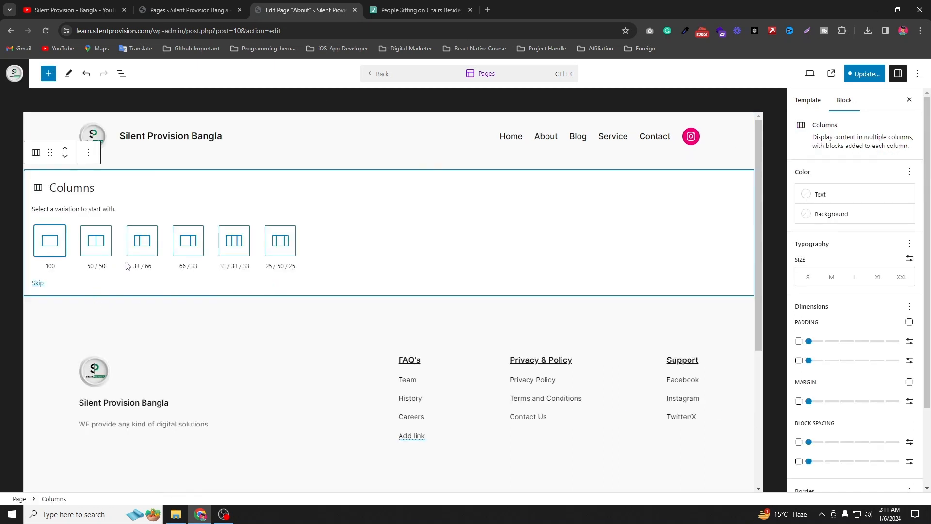
click(99, 250)
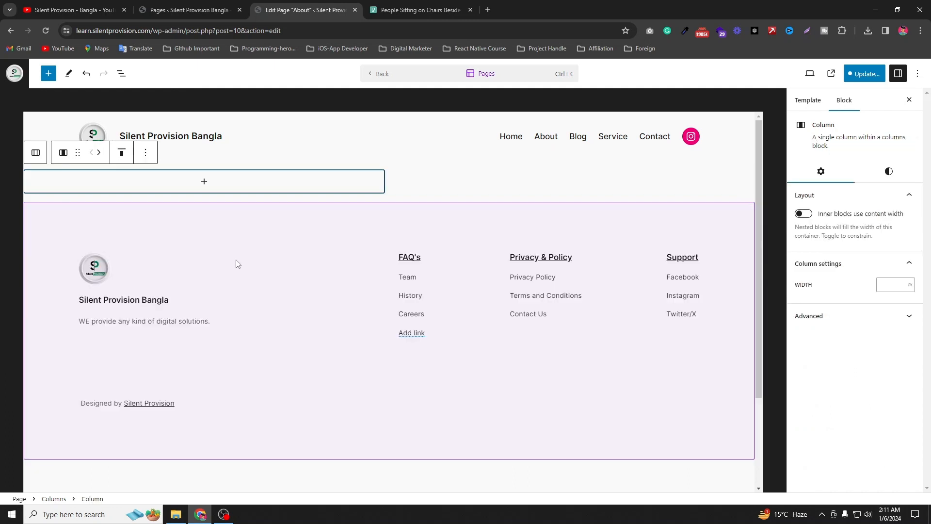
Select the whole Columns block, set its vertical padding to 2, and add horizontal padding.
click(396, 180)
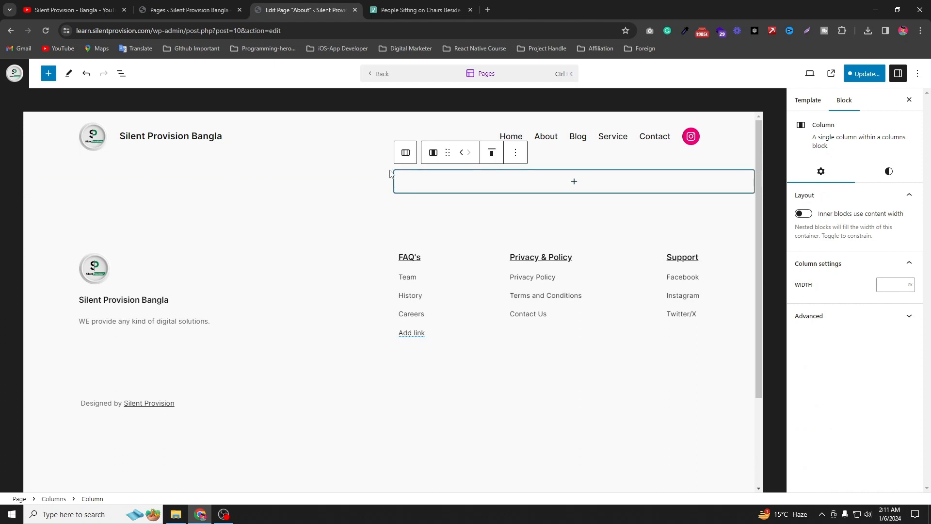
click(389, 175)
click(368, 178)
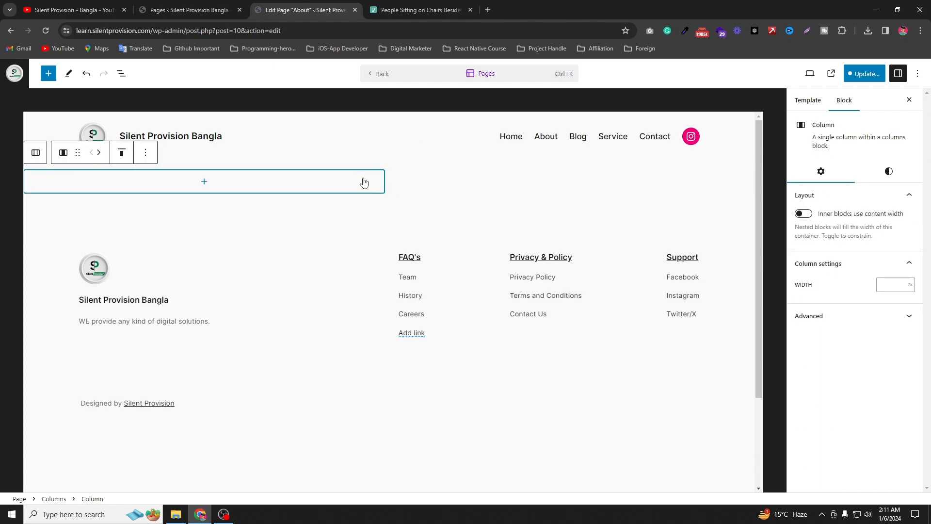
click(393, 177)
click(393, 173)
scroll(822, 277, down, 3)
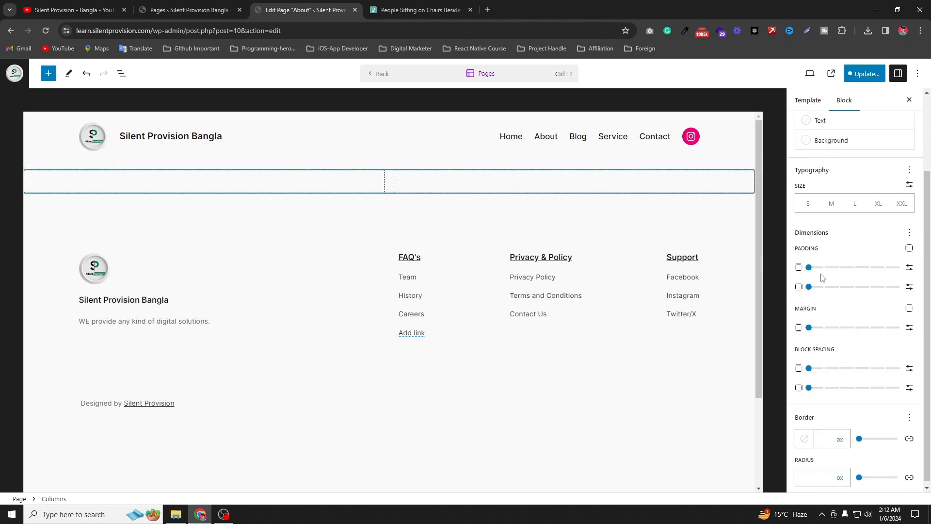
drag(809, 268, 820, 290)
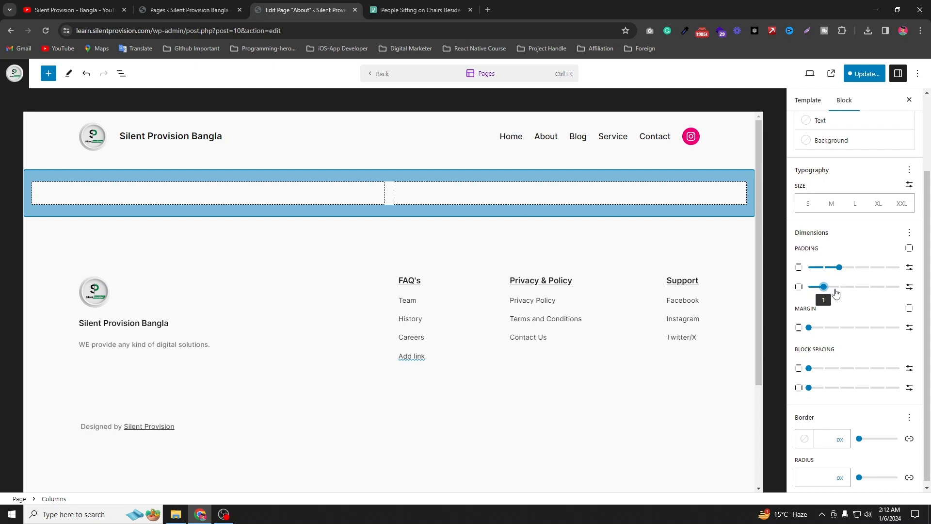
scroll(835, 293, up, 3)
click(826, 173)
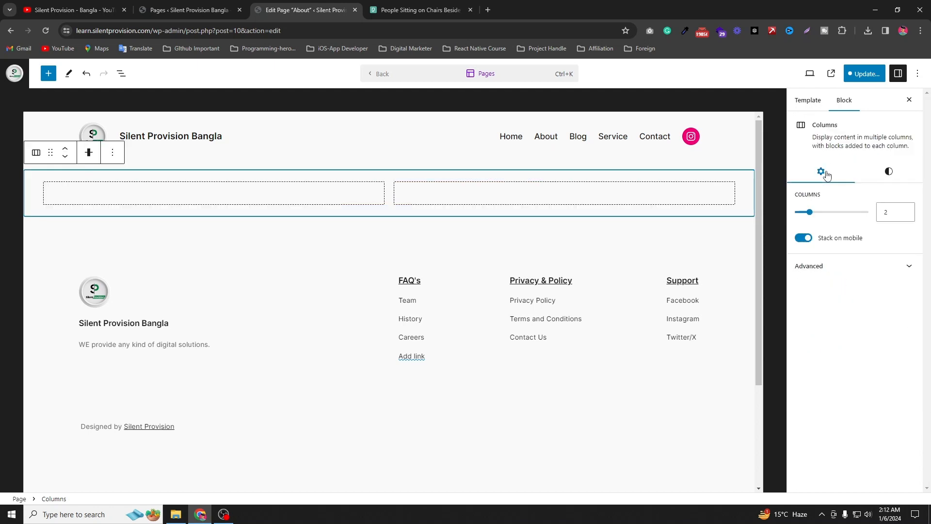
click(819, 267)
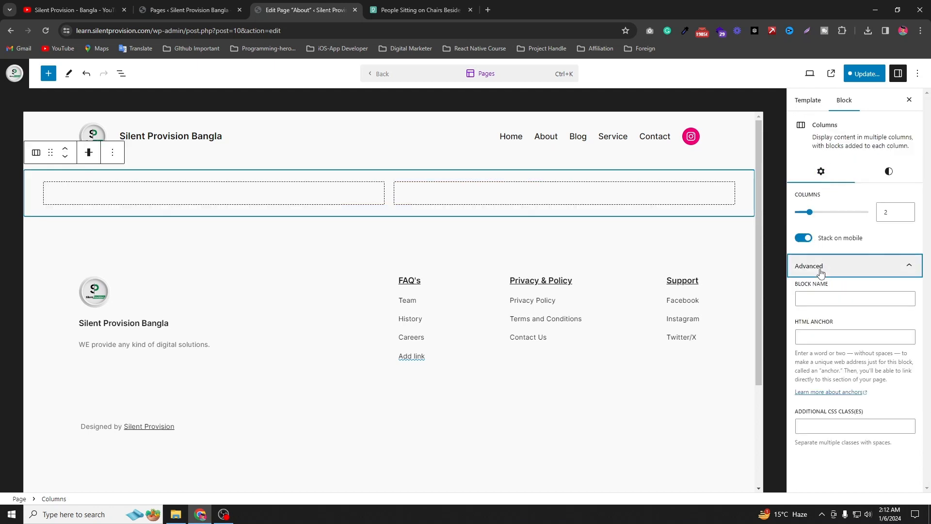
click(813, 100)
Open the block inserter inside the first column of the Columns block.
click(189, 201)
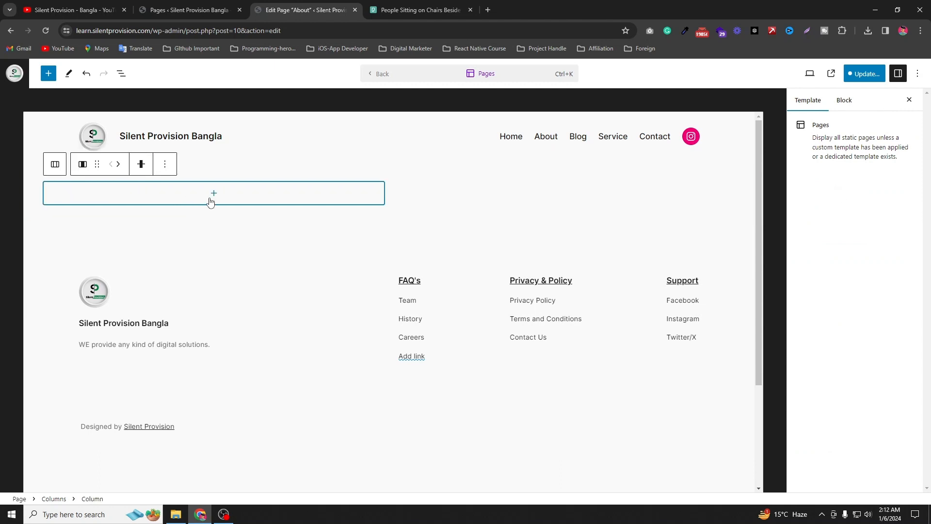
click(213, 194)
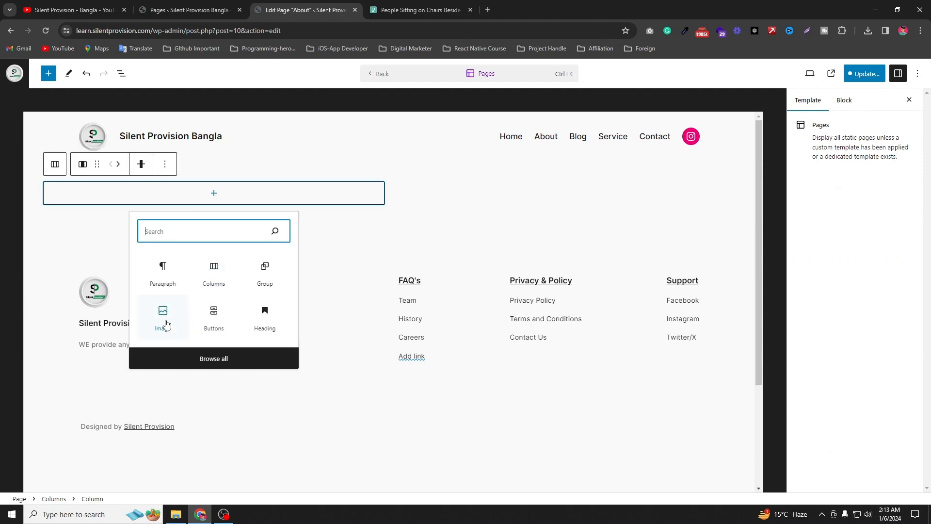
Switch to Pexels, search the photos for "person", and download the "Man in Brown Polo Shirt" portrait.
click(409, 9)
click(908, 104)
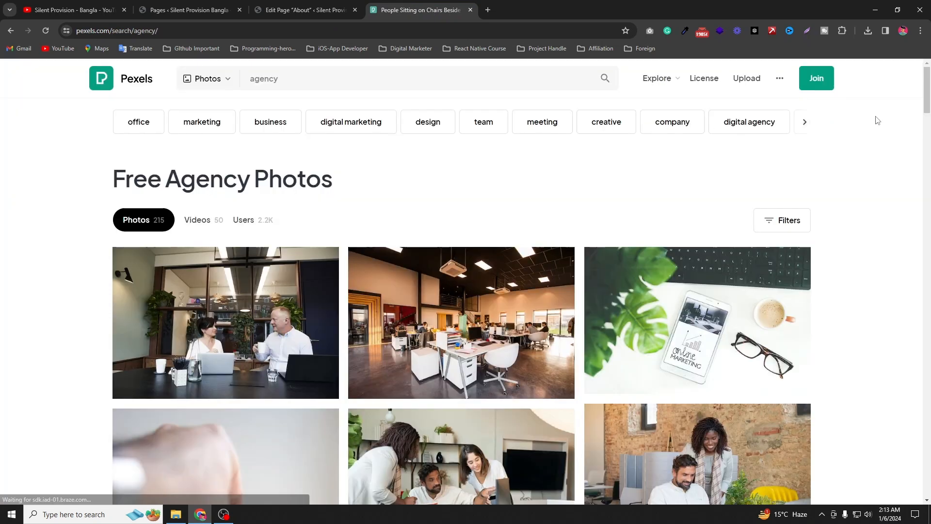
drag(320, 78, 221, 92)
text(person)
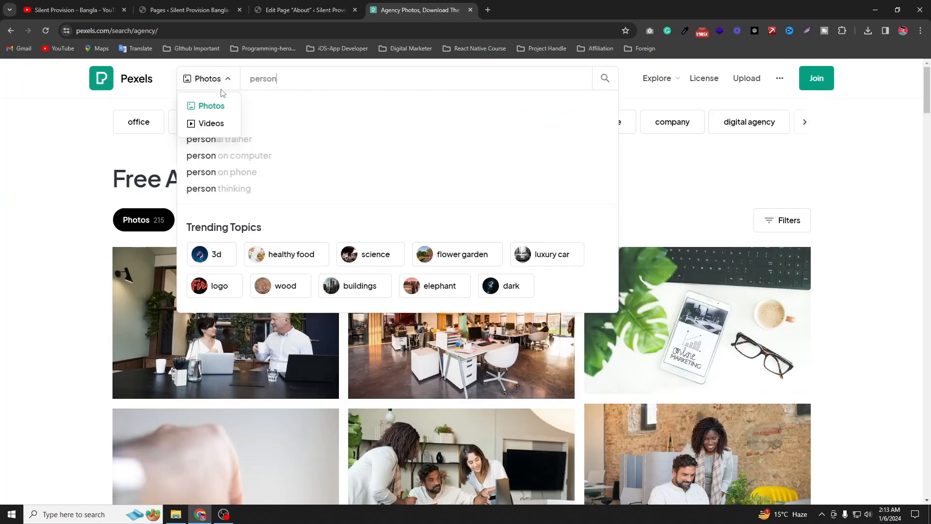
key(Return)
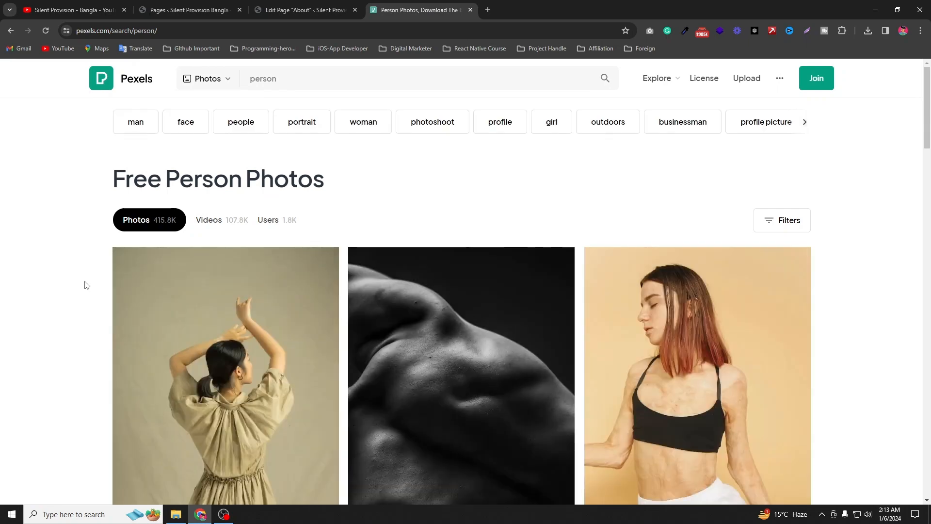
scroll(199, 263, down, 8)
click(468, 271)
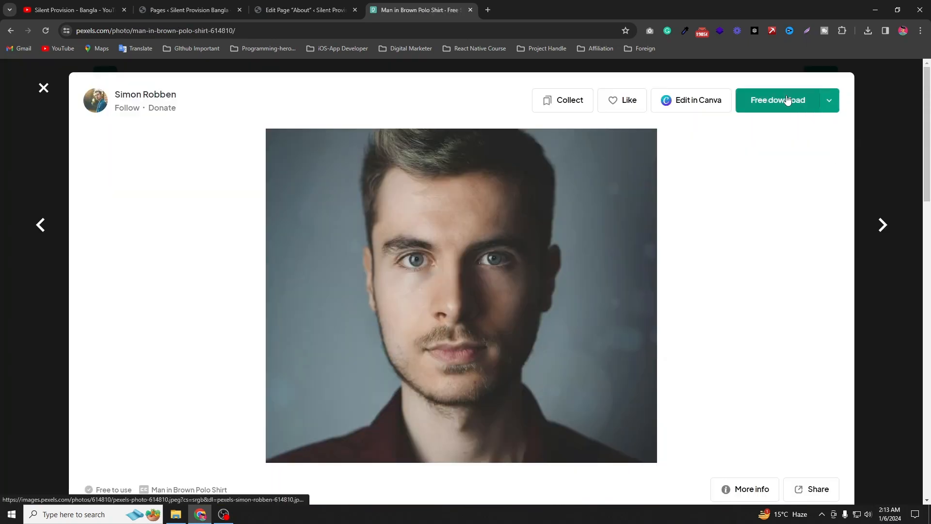
click(786, 95)
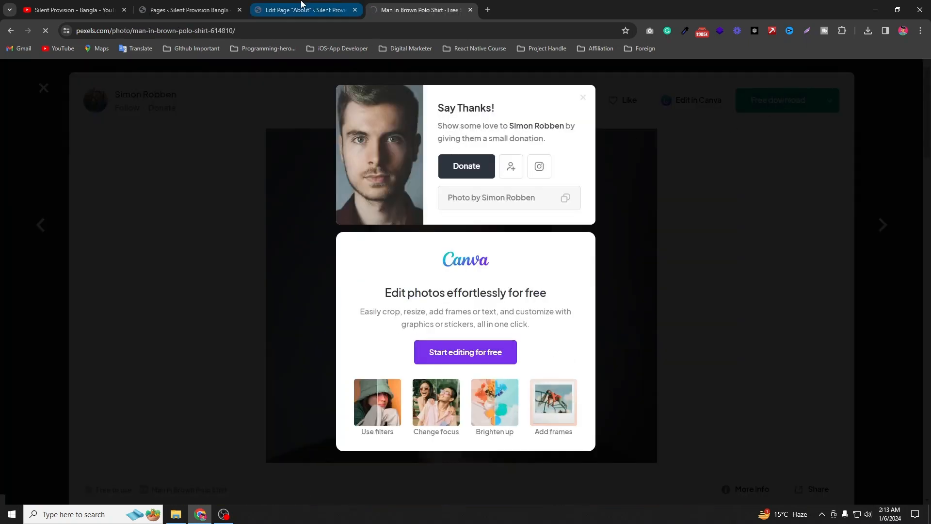
Return to the About page editor, insert an Image block in the first column, and upload the downloaded Pexels portrait into it.
click(189, 9)
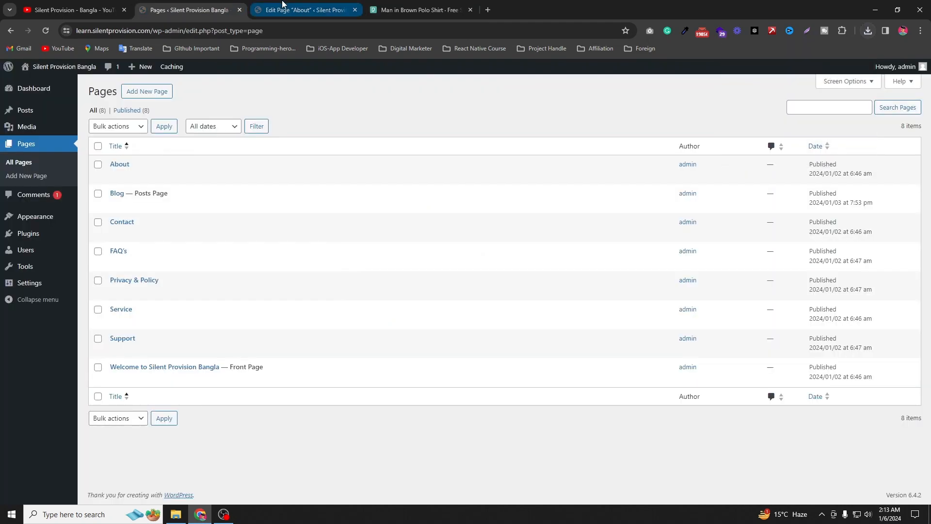
click(286, 9)
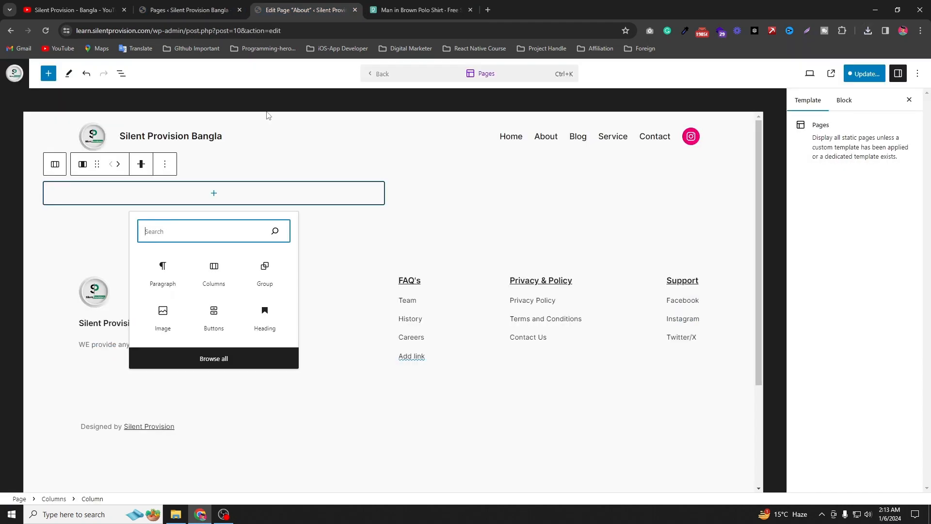
click(164, 320)
click(67, 241)
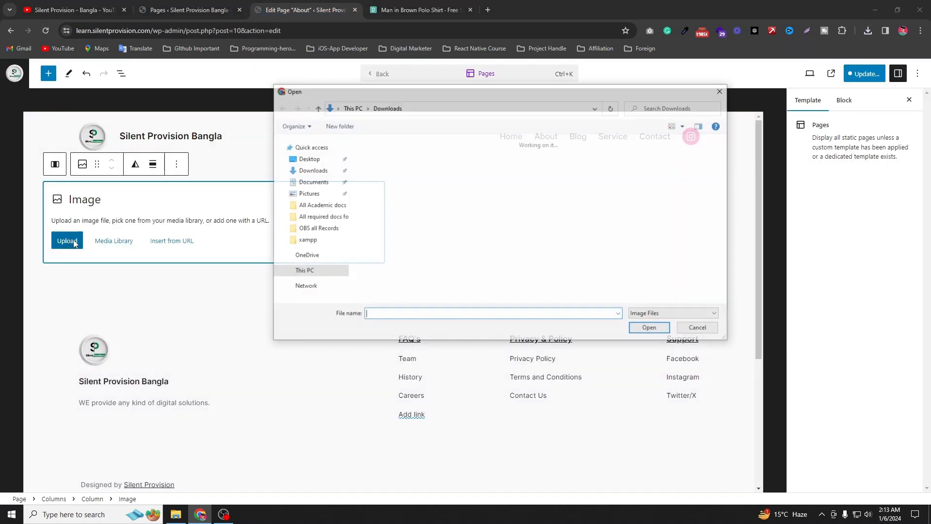
click(381, 183)
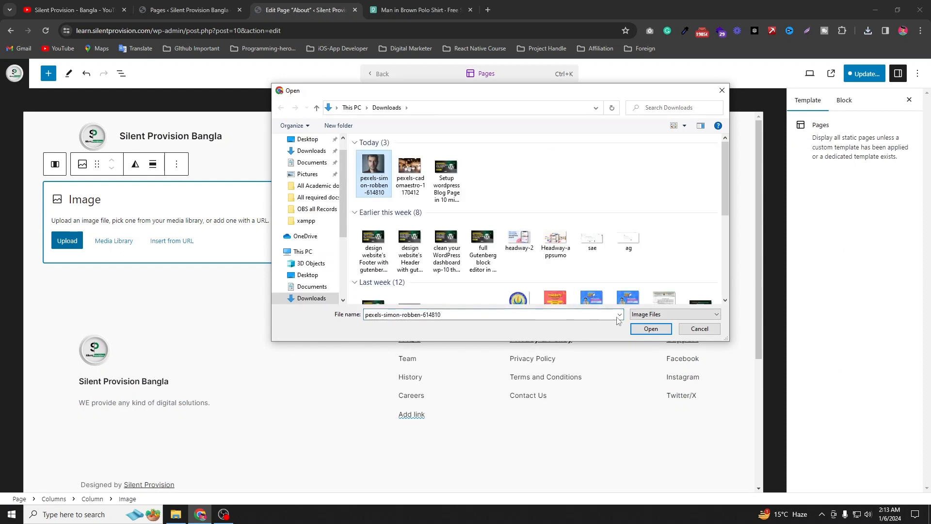
click(651, 328)
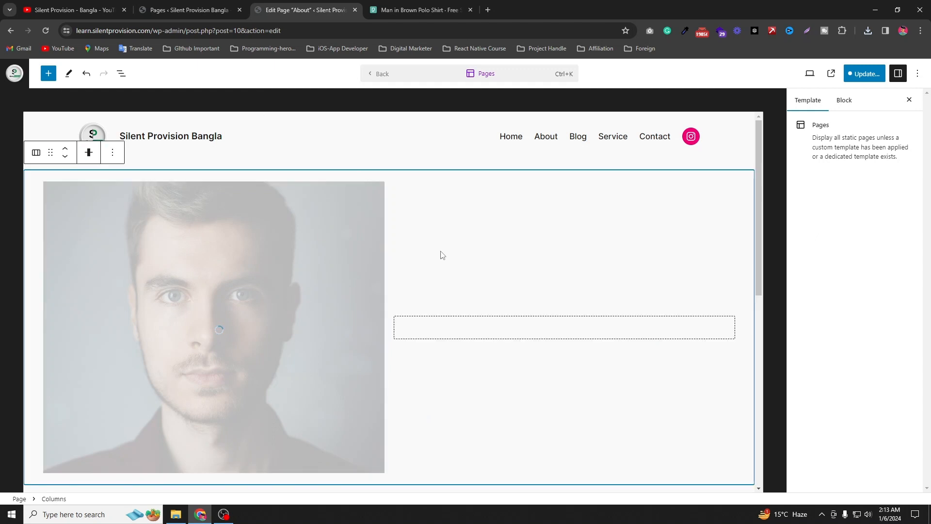
Insert a Heading block in the empty second column with the text "Who We Are?".
click(447, 332)
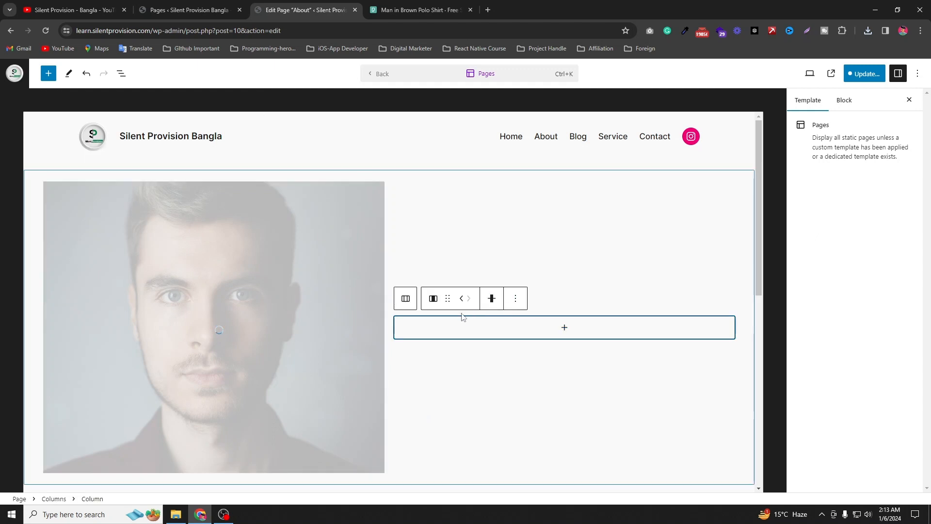
click(564, 330)
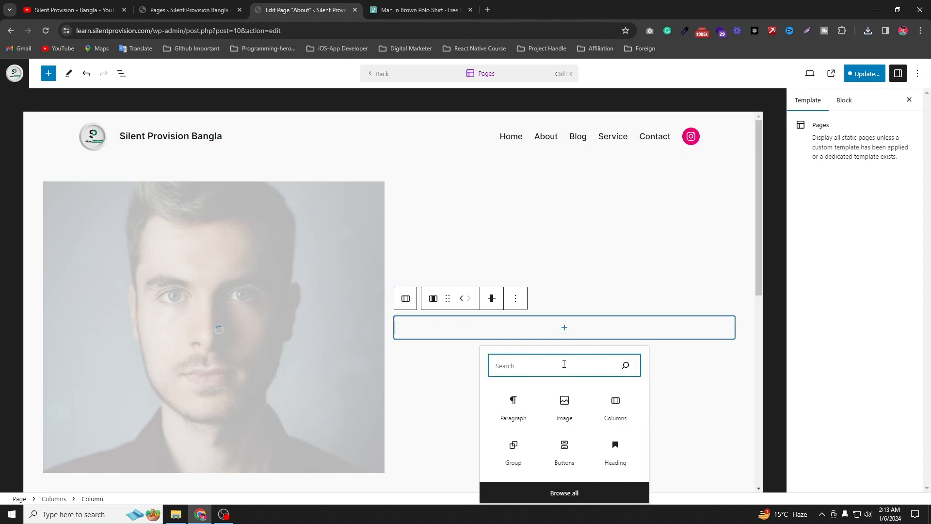
click(616, 455)
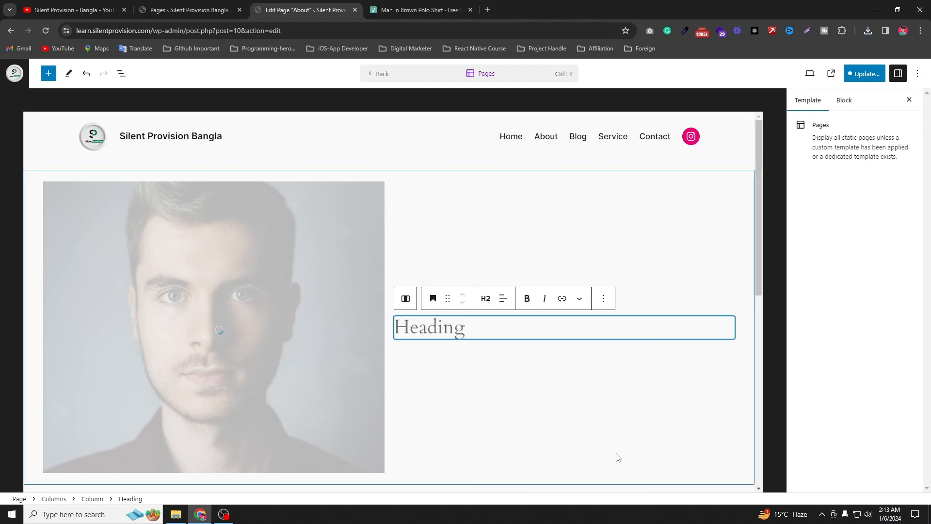
text(Wh)
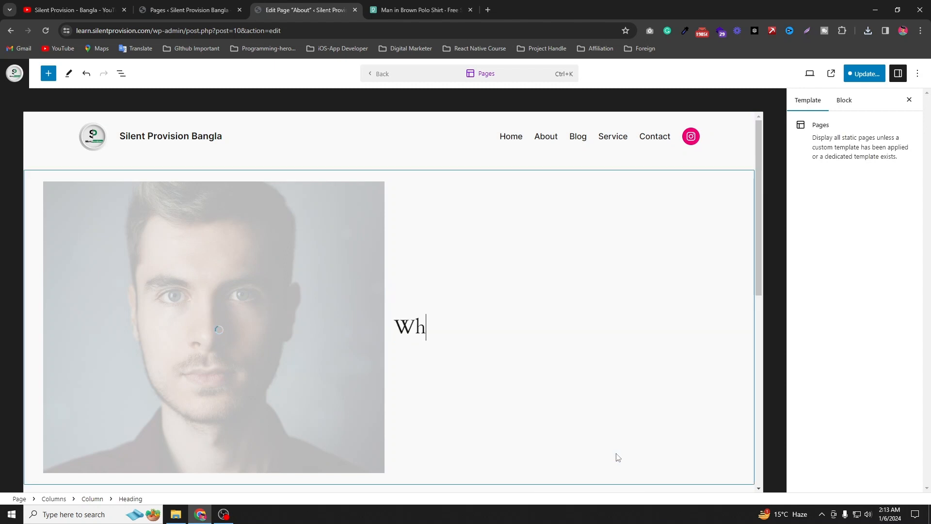
text(o We Are?)
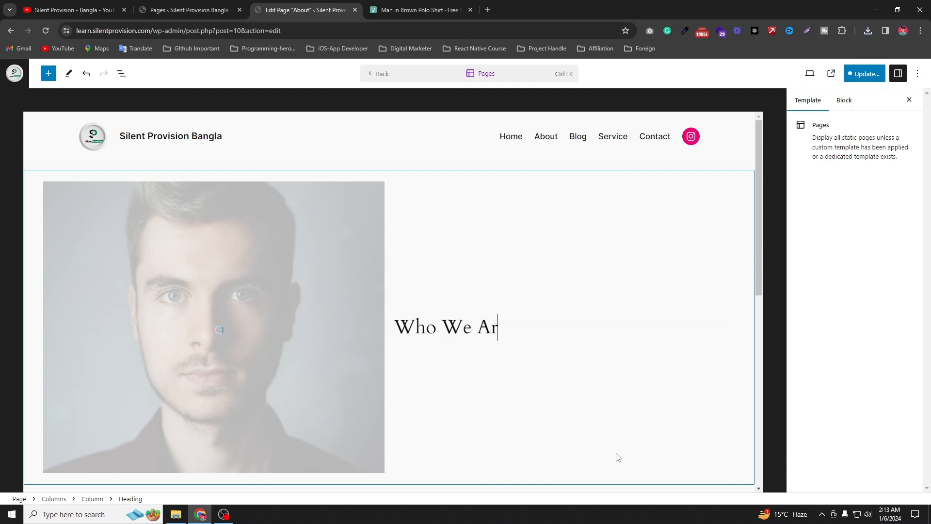
click(538, 353)
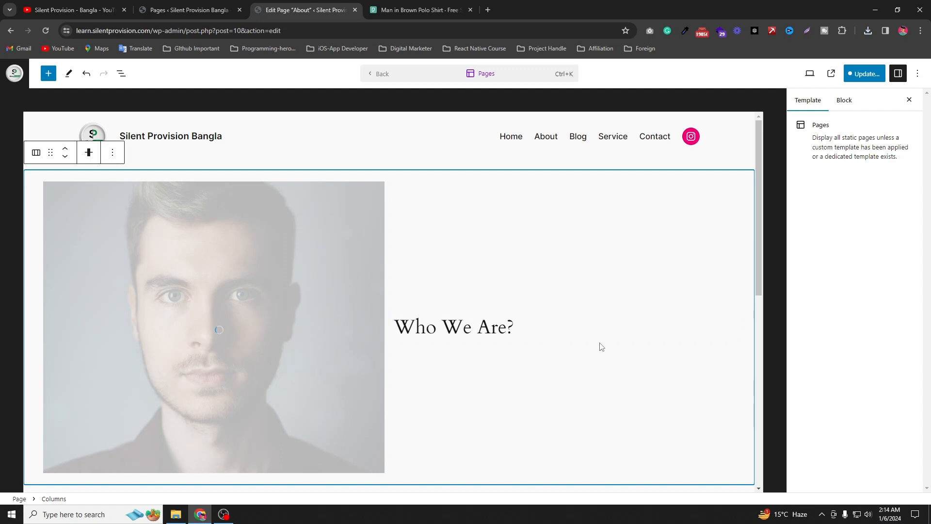
Add an empty Paragraph block directly after the "Who We Are?" heading.
click(576, 320)
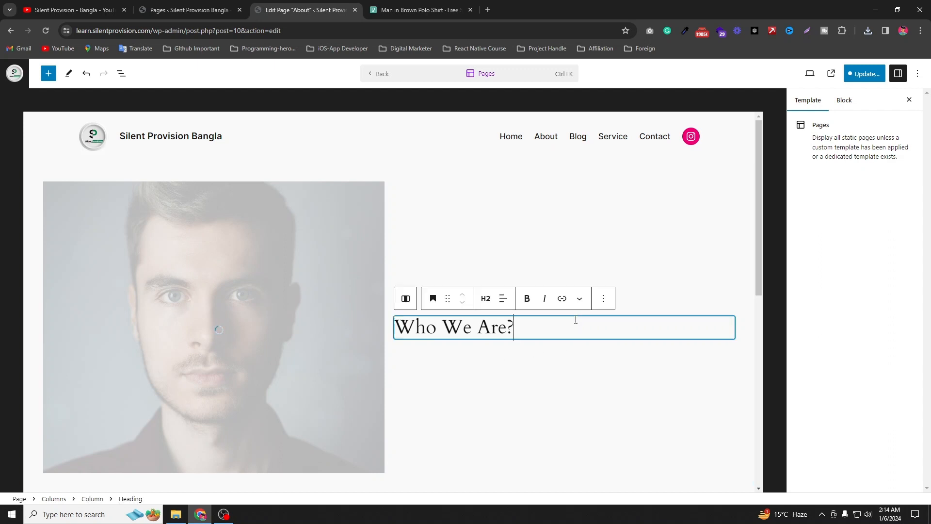
click(603, 305)
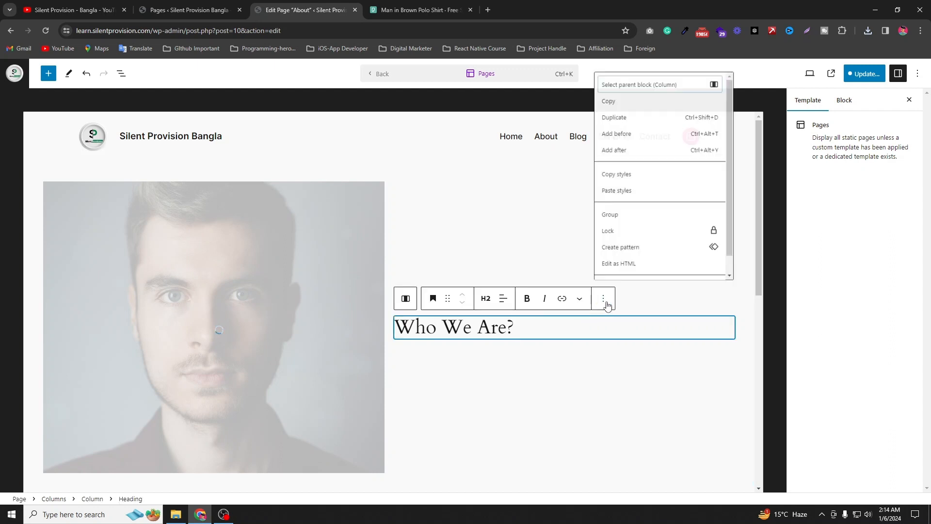
click(626, 144)
click(729, 343)
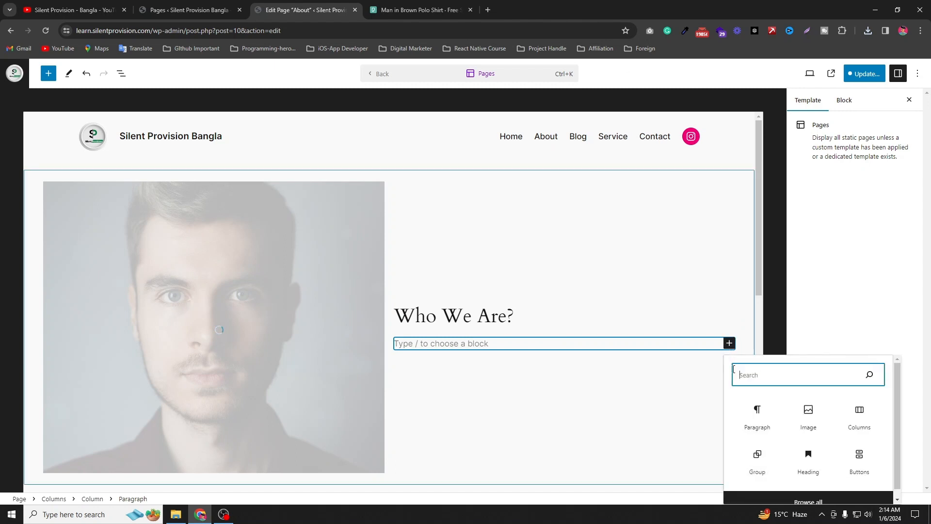
click(765, 419)
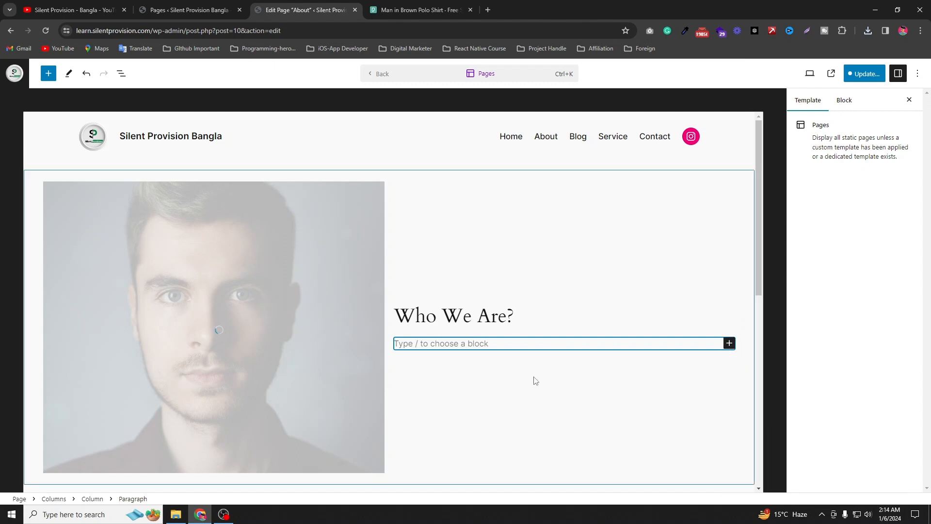
Search Google for "lorem ipsum" in a new browser tab and open the lipsum.com site.
click(488, 10)
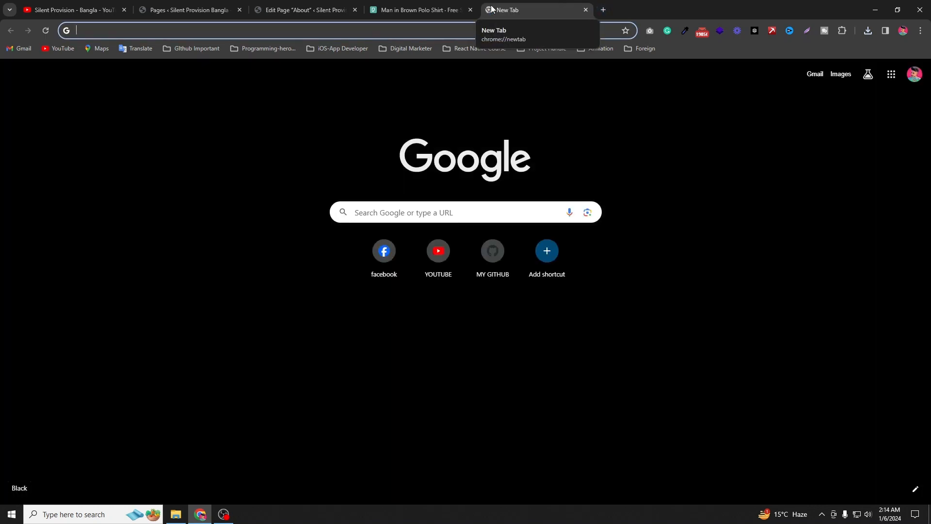
text(lorem ipsum)
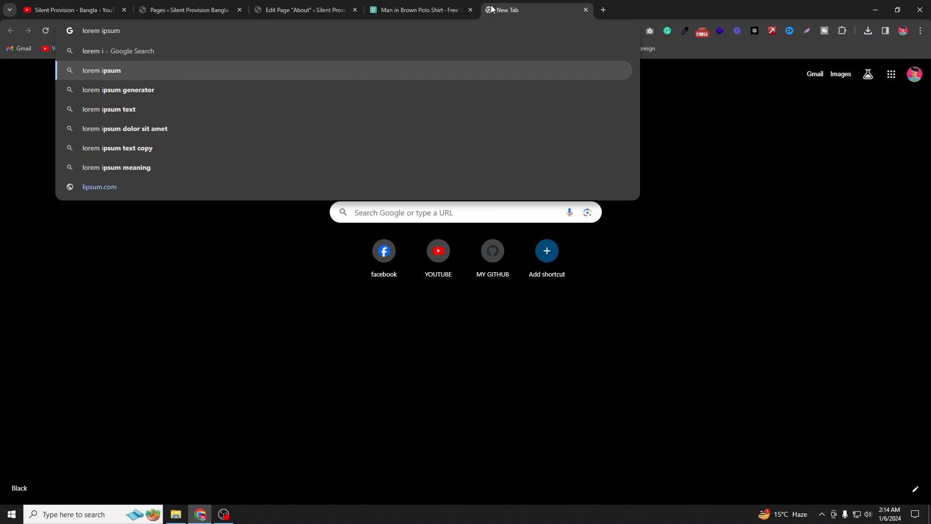
key(Return)
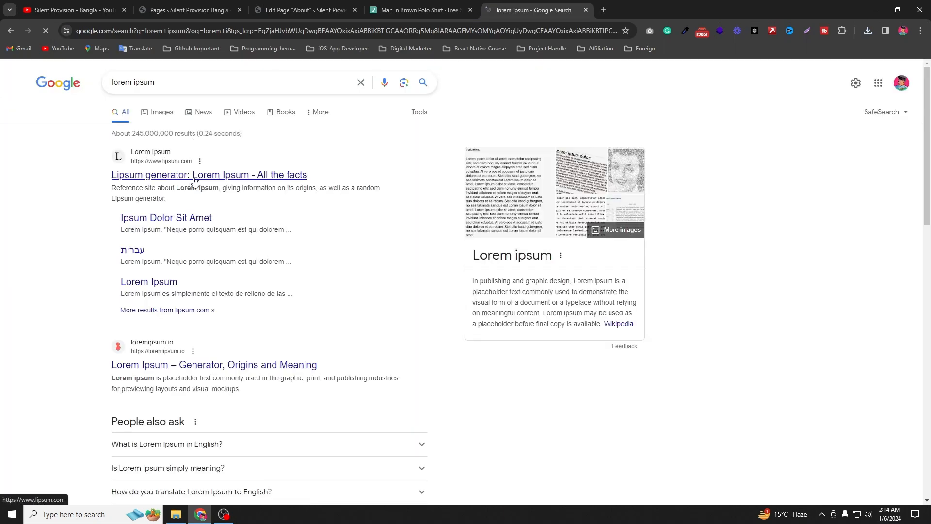
click(194, 176)
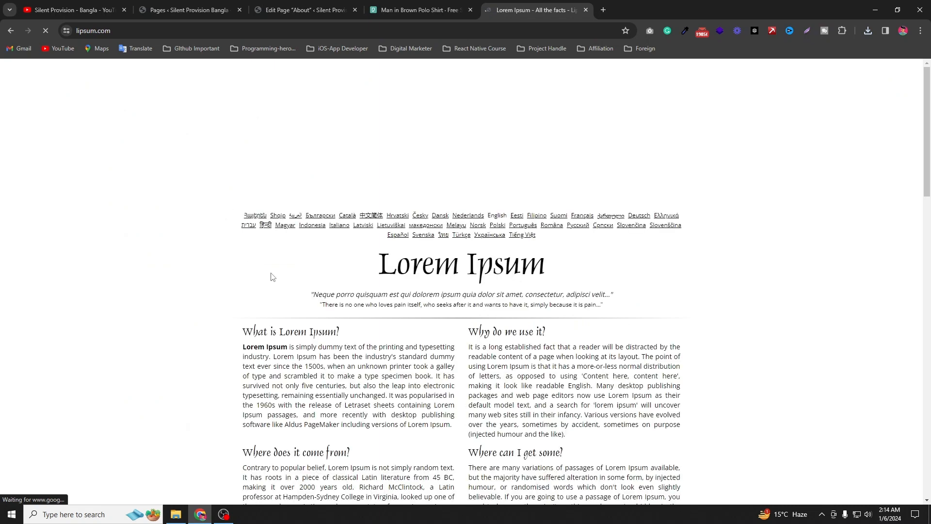
Copy the 1914 translation paragraph for section 1.10.32, from "But I must explain to you" to "no resultant pleasure?".
scroll(270, 275, down, 3)
scroll(308, 238, down, 3)
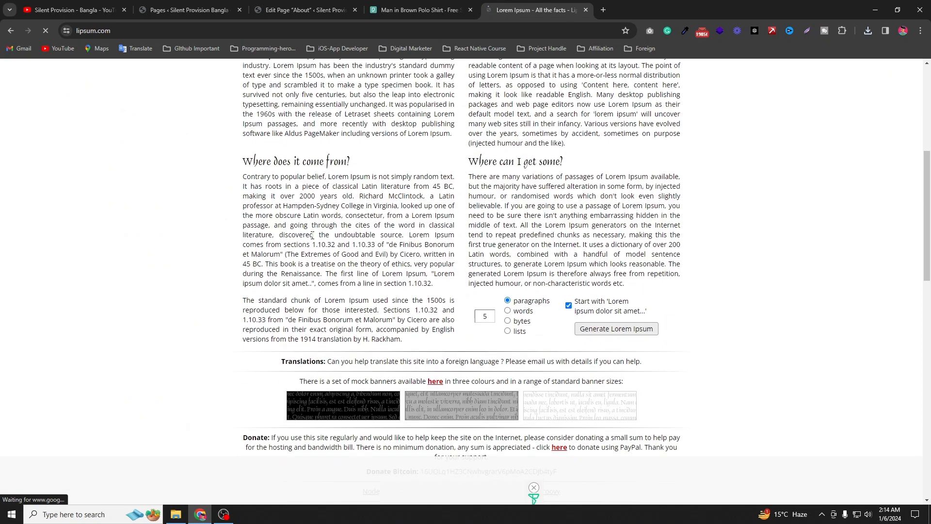
scroll(393, 327, down, 4)
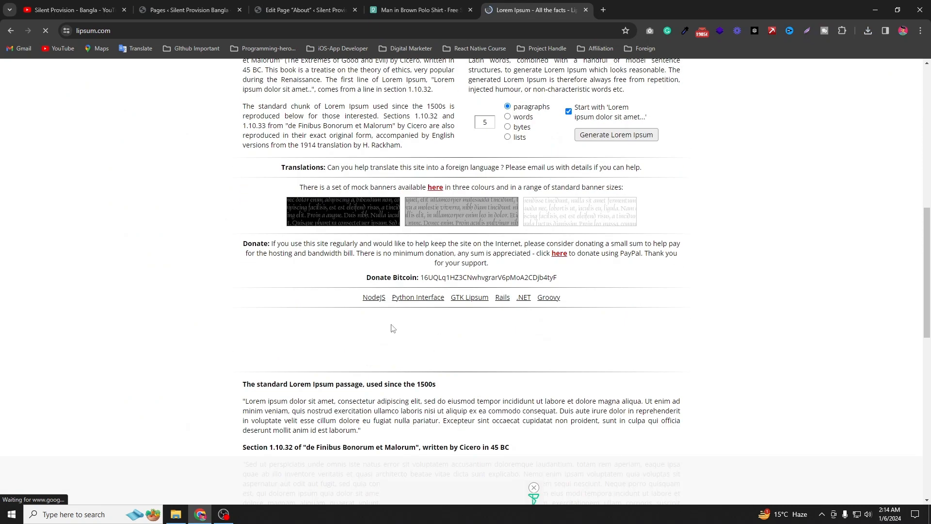
scroll(577, 226, down, 7)
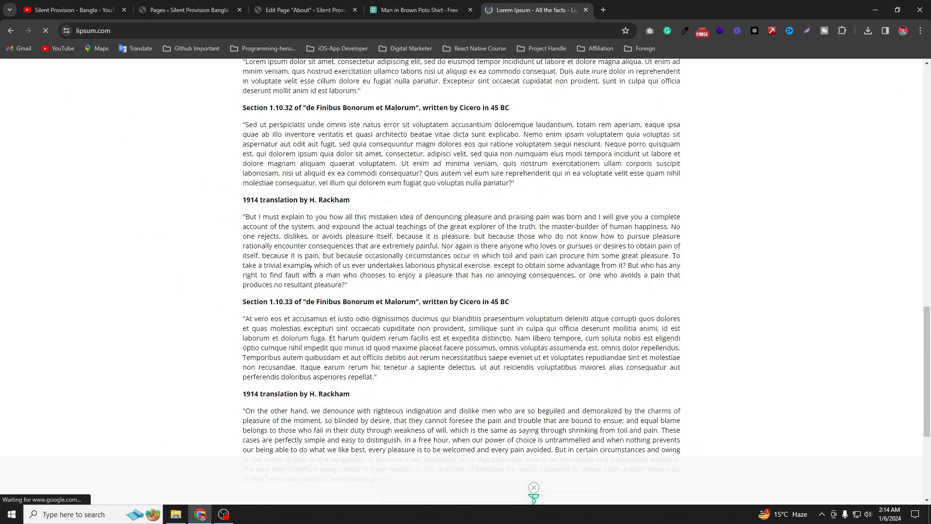
drag(246, 214, 346, 286)
key(ctrl+c)
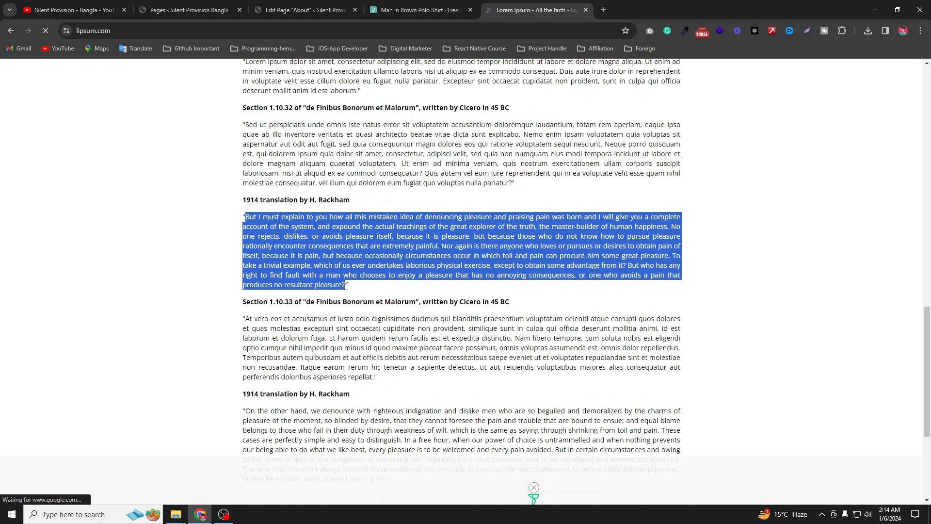
Return to the About page editor and paste the copied passage into the empty paragraph below the "Who We Are?" heading.
click(306, 9)
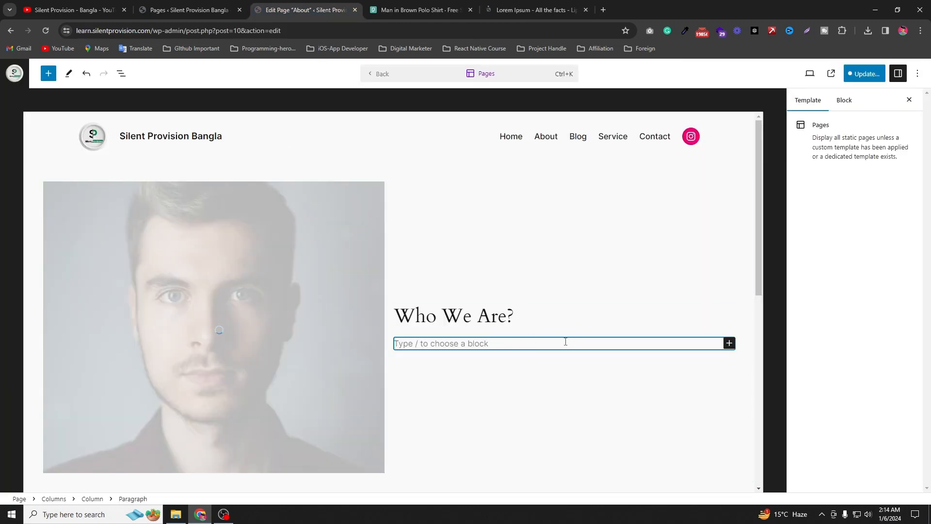
key(ctrl+v)
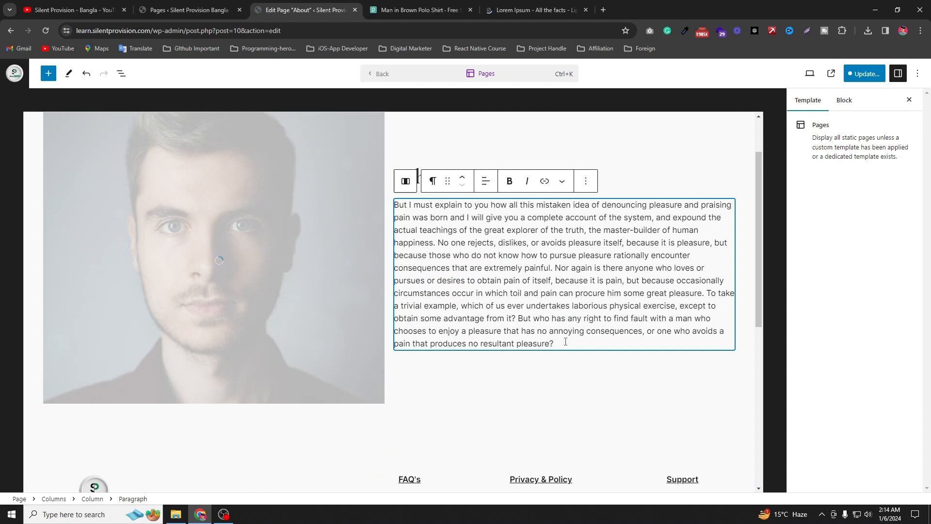
click(567, 160)
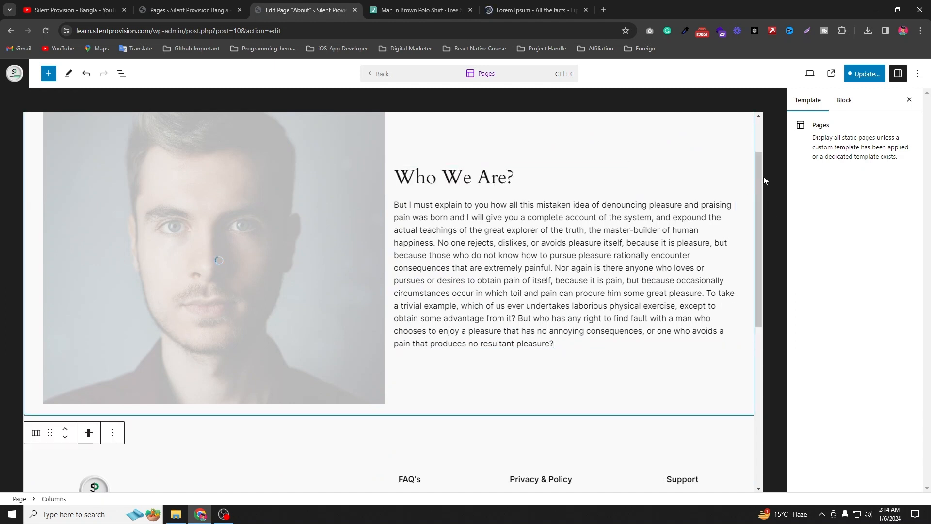
Save the changes to the Pages template and open the live About page.
scroll(567, 160, up, 2)
click(860, 72)
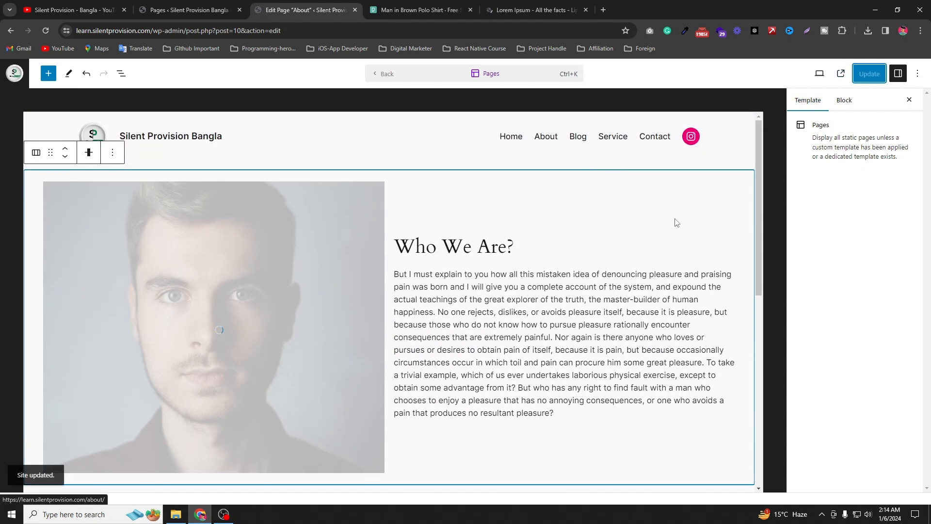
click(841, 74)
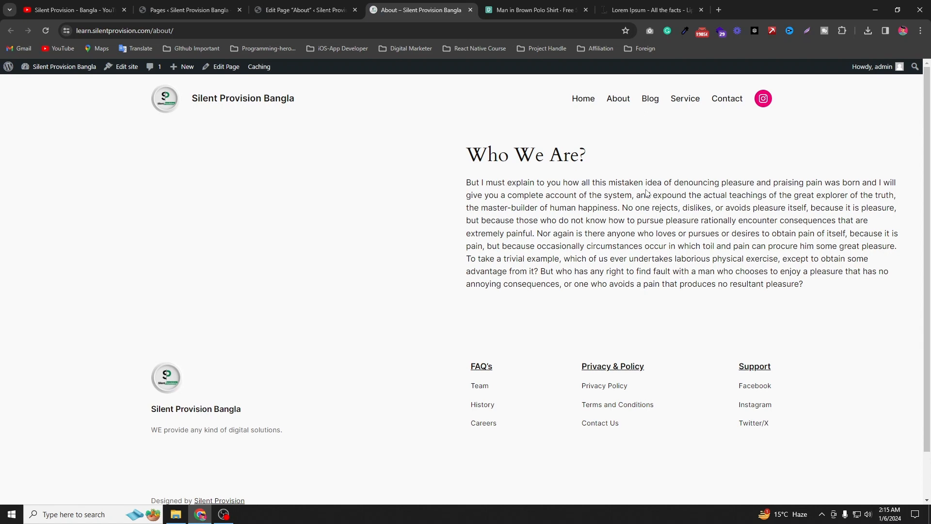
Save the pending changes to the Pages template and reload the live About page to check the portrait and "Who We Are?" section.
drag(364, 193, 291, 210)
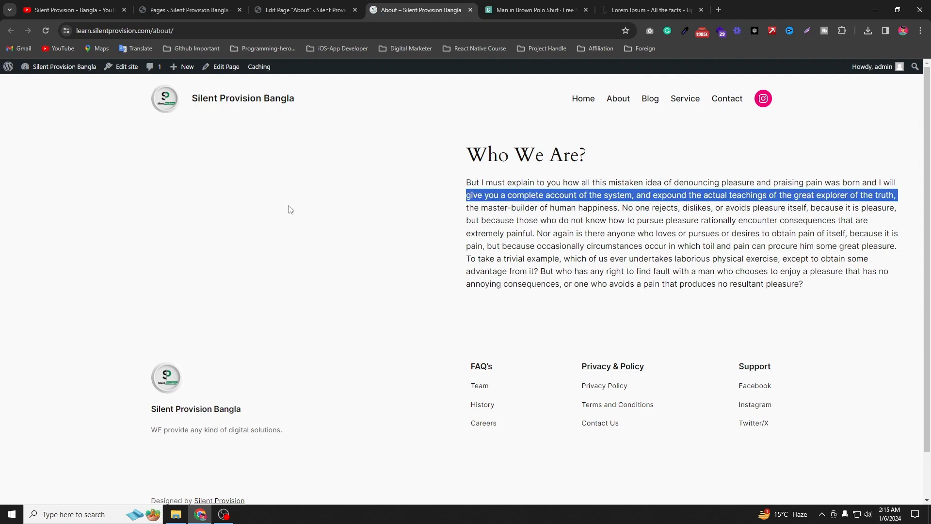
click(302, 191)
click(293, 4)
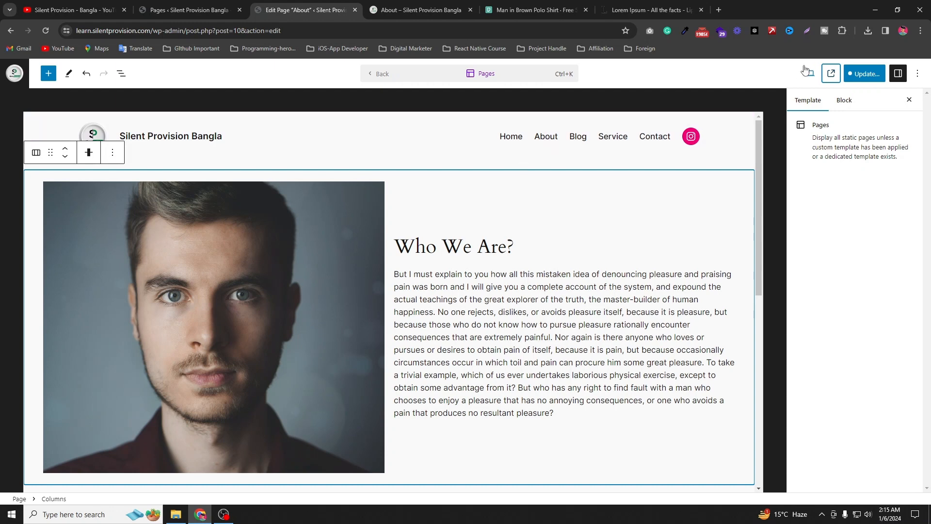
click(866, 74)
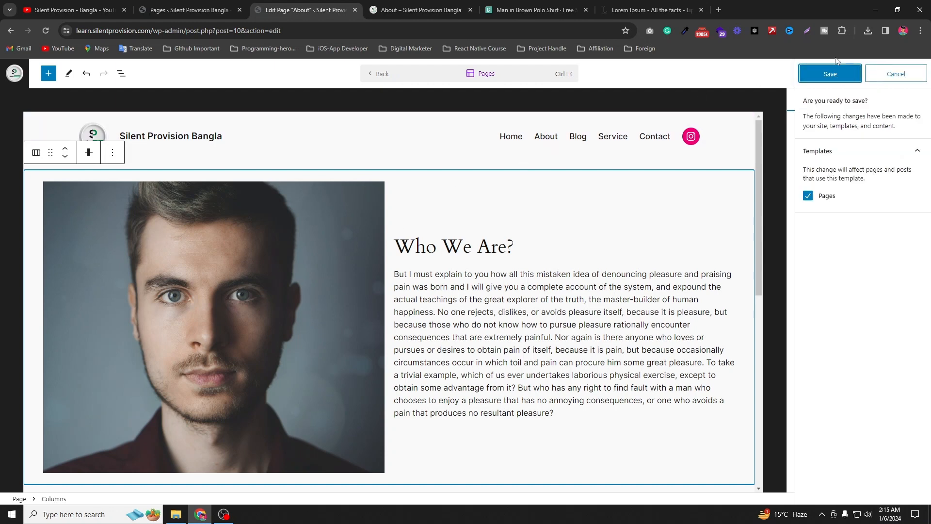
click(821, 73)
click(469, 6)
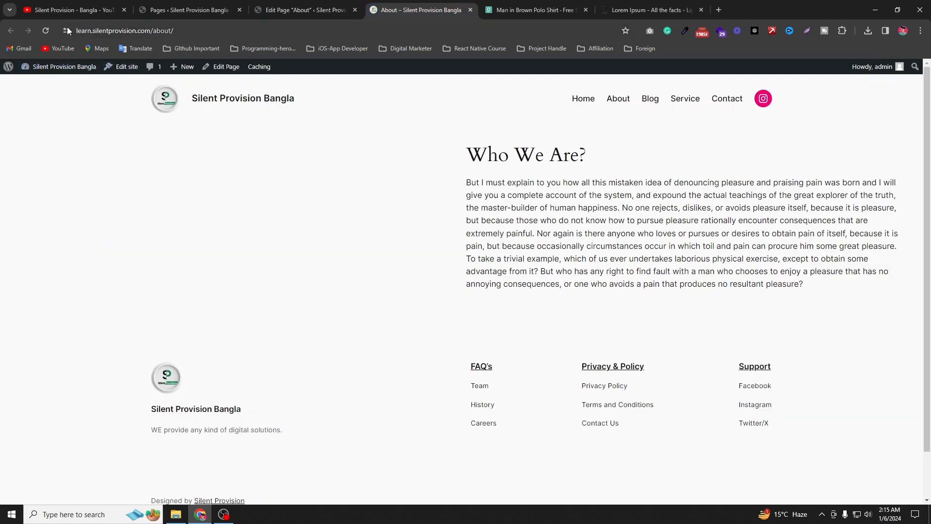
click(45, 31)
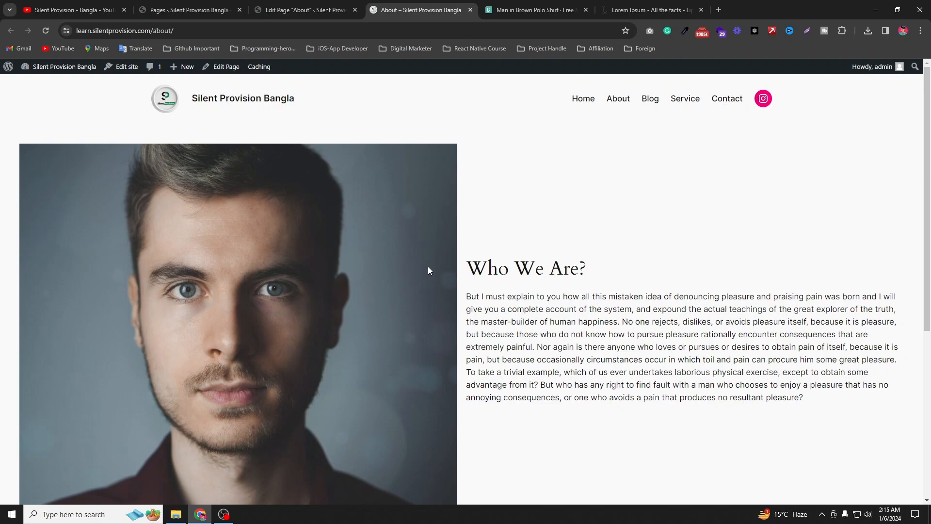
scroll(389, 241, down, 3)
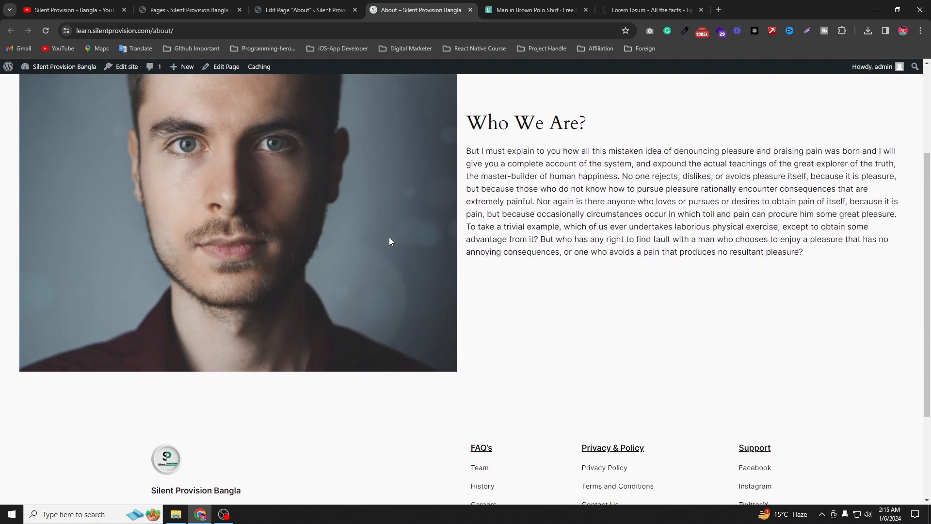
scroll(389, 241, up, 3)
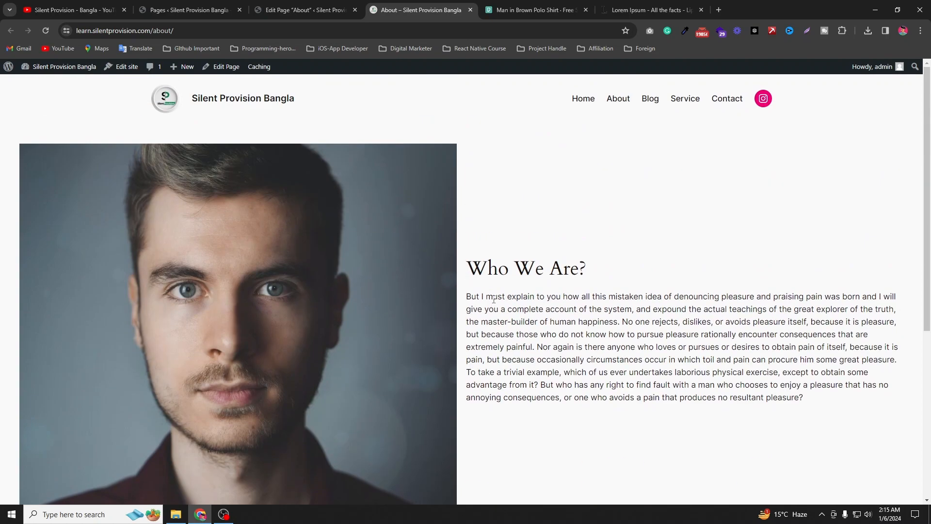
scroll(534, 291, down, 3)
scroll(571, 285, up, 3)
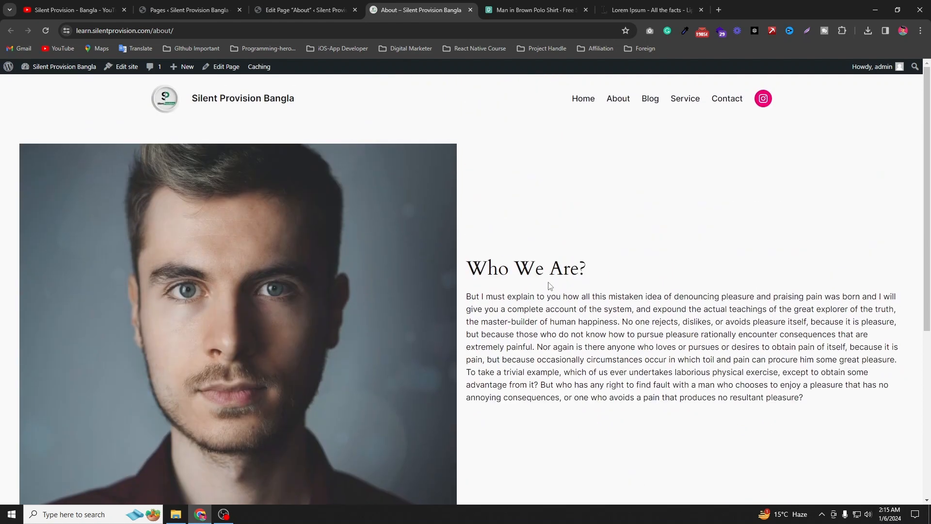
Return to the About page editor and insert a 33 / 33 / 33 Columns block below the "Who We Are?" section.
click(302, 6)
scroll(388, 370, down, 2)
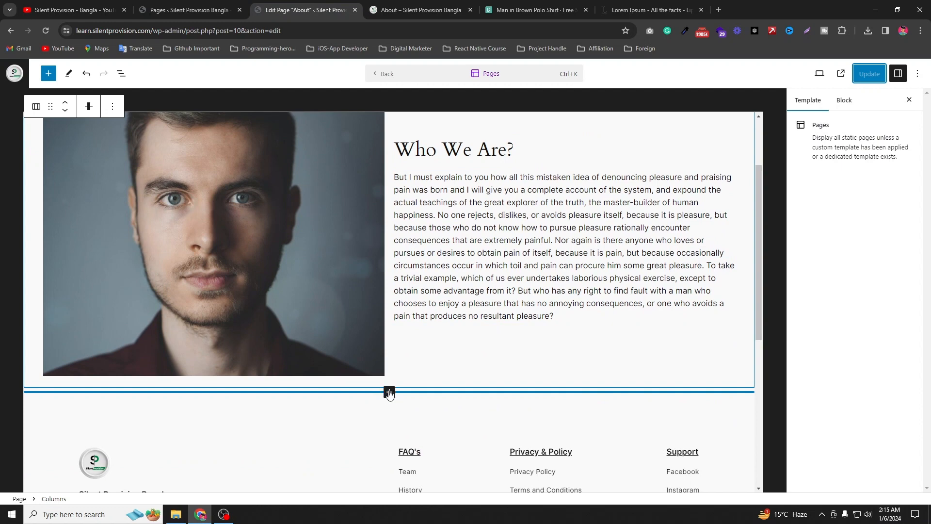
click(389, 392)
scroll(348, 383, down, 1)
scroll(411, 400, down, 3)
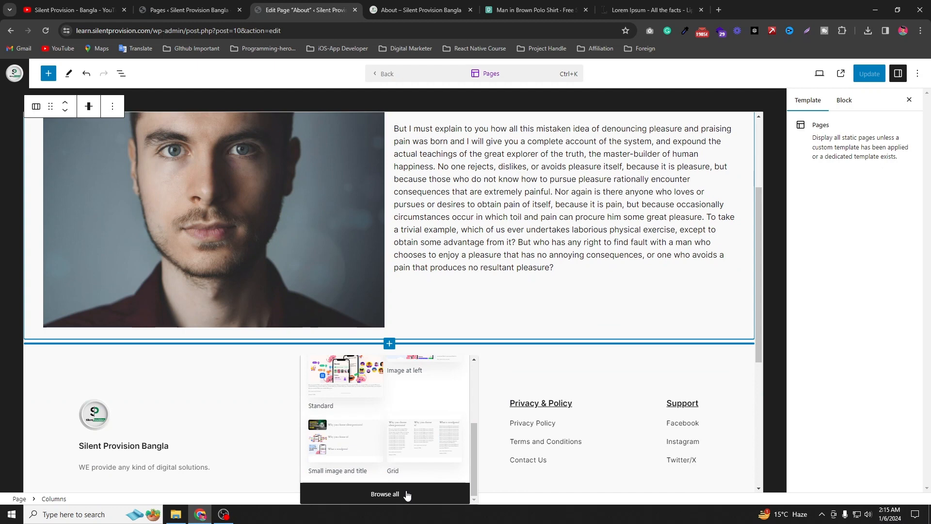
click(385, 493)
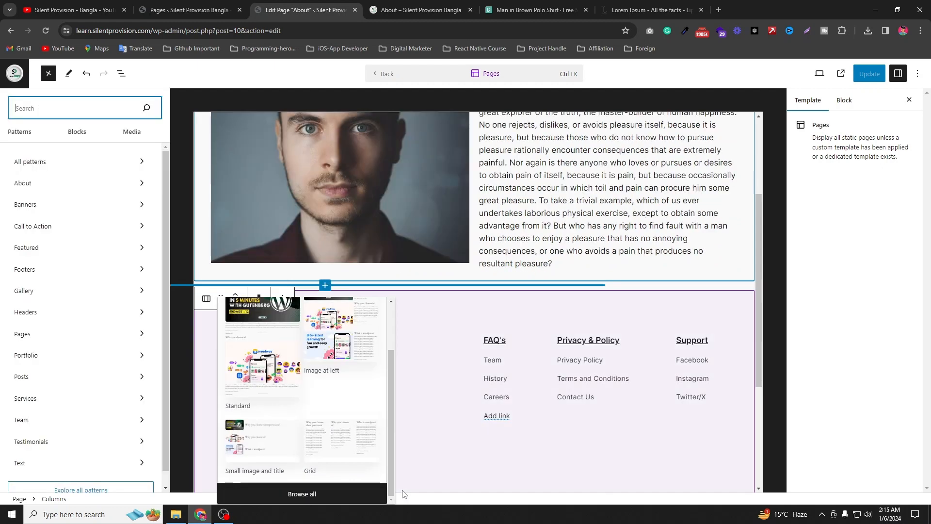
click(71, 142)
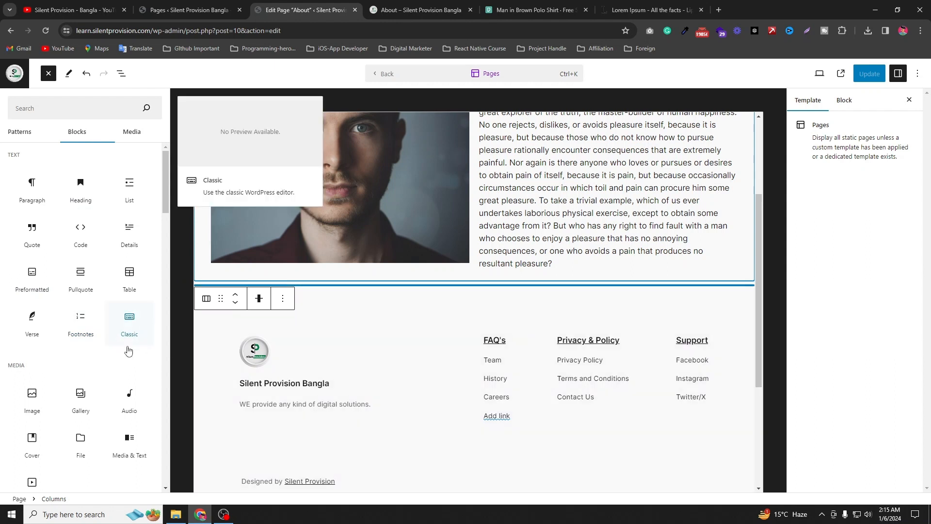
scroll(93, 377, down, 3)
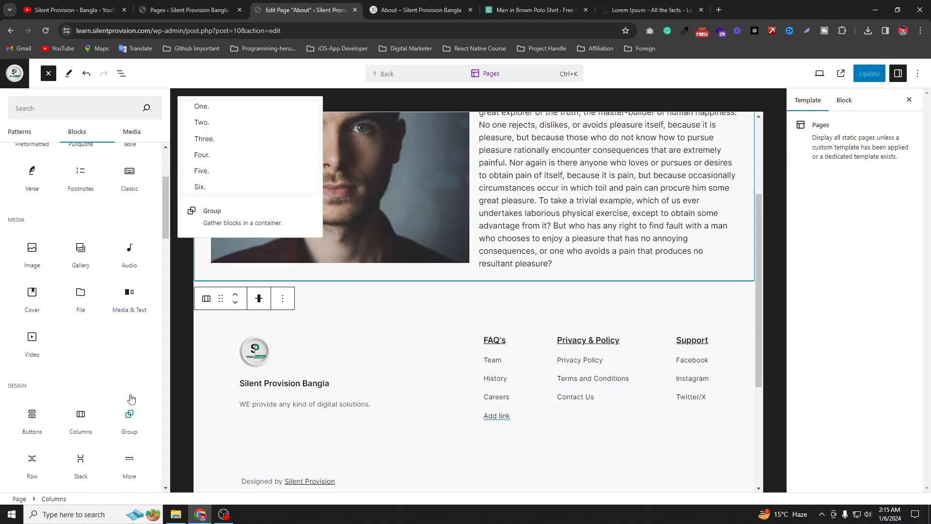
scroll(131, 398, down, 2)
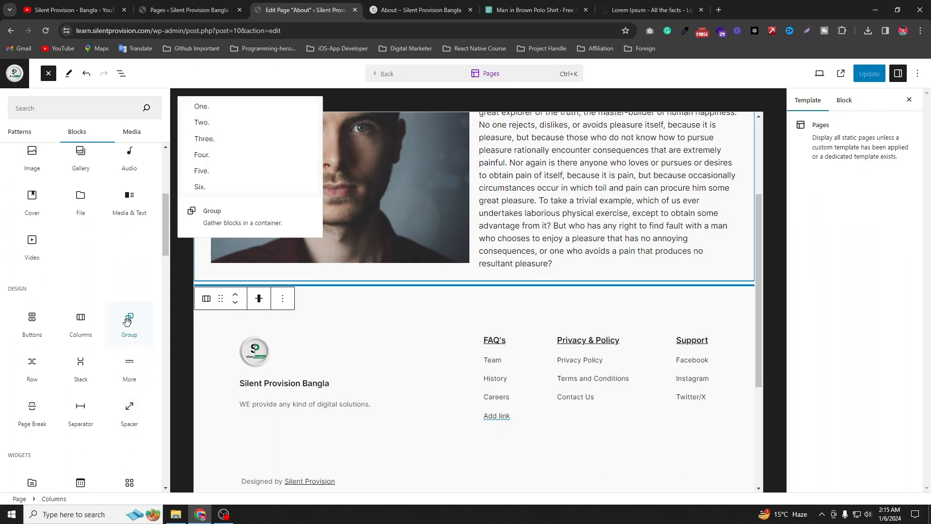
click(80, 322)
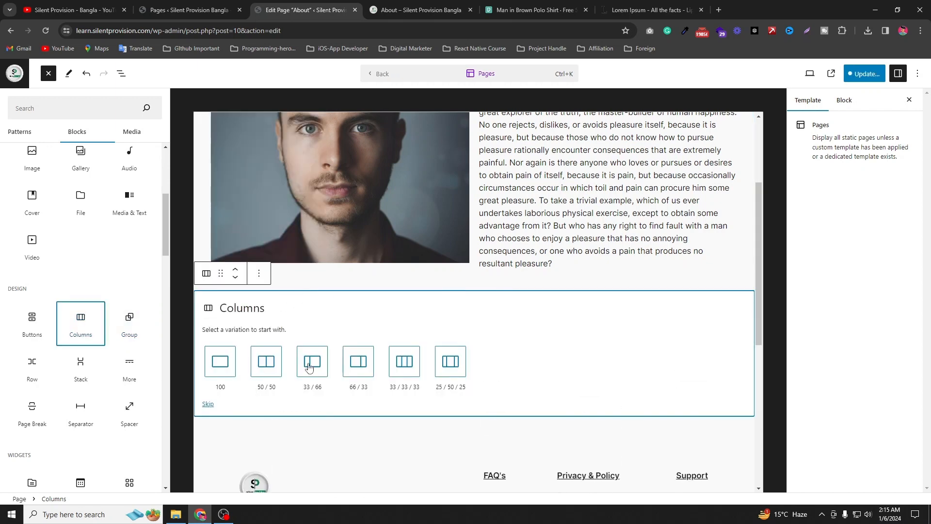
click(415, 364)
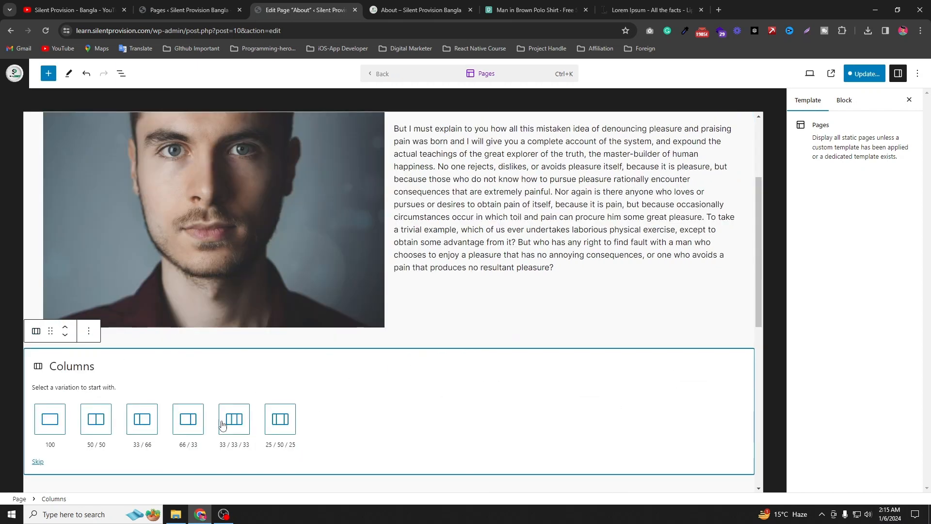
click(239, 418)
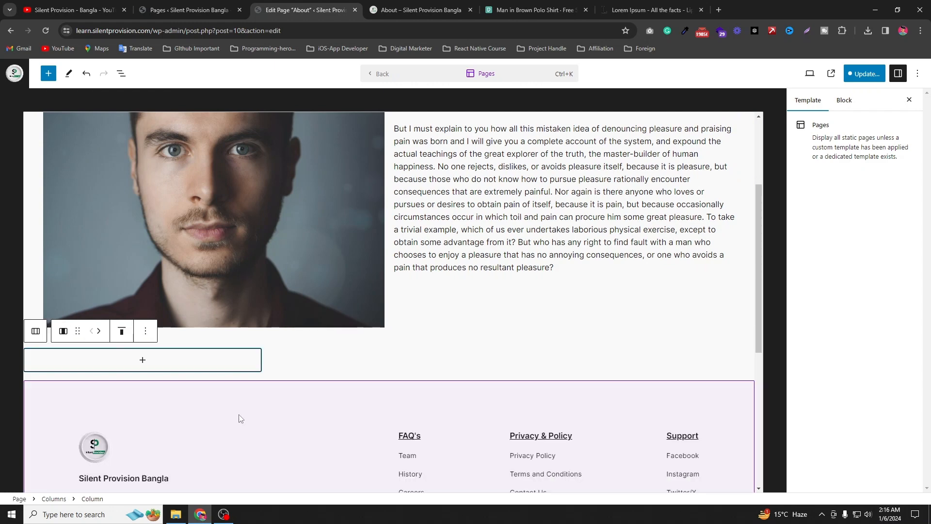
Try four columns in the new Columns block and return the count to 3.
click(409, 358)
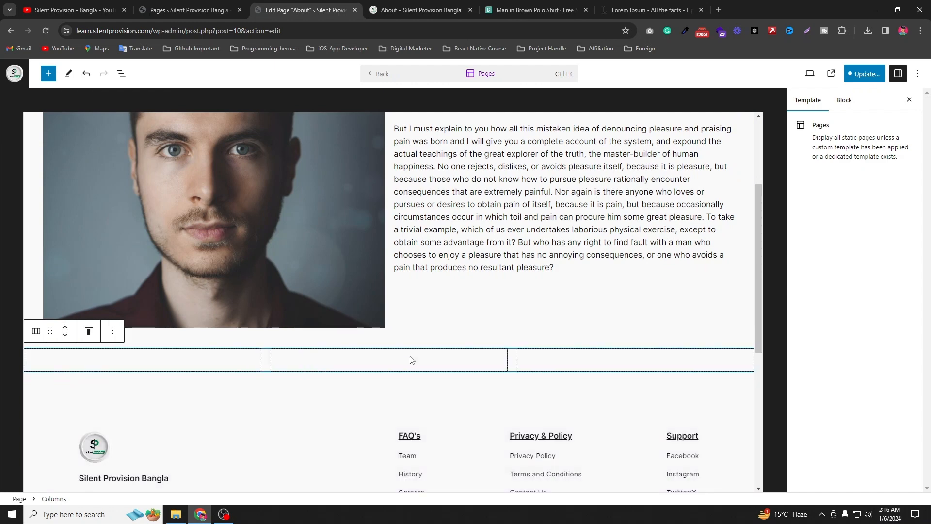
click(854, 100)
click(840, 213)
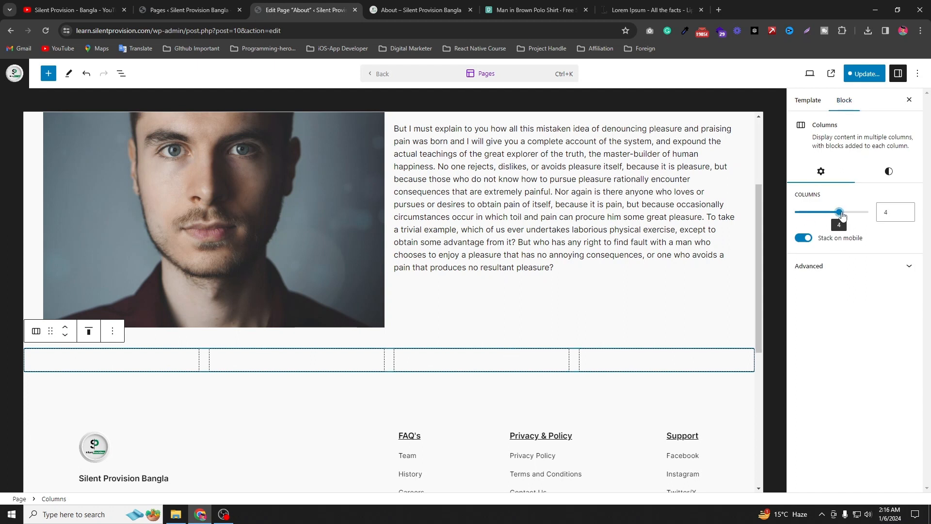
drag(835, 215, 830, 217)
Set the new Columns block's vertical block spacing to 0, horizontal padding to 6 and vertical padding to 3.
click(888, 171)
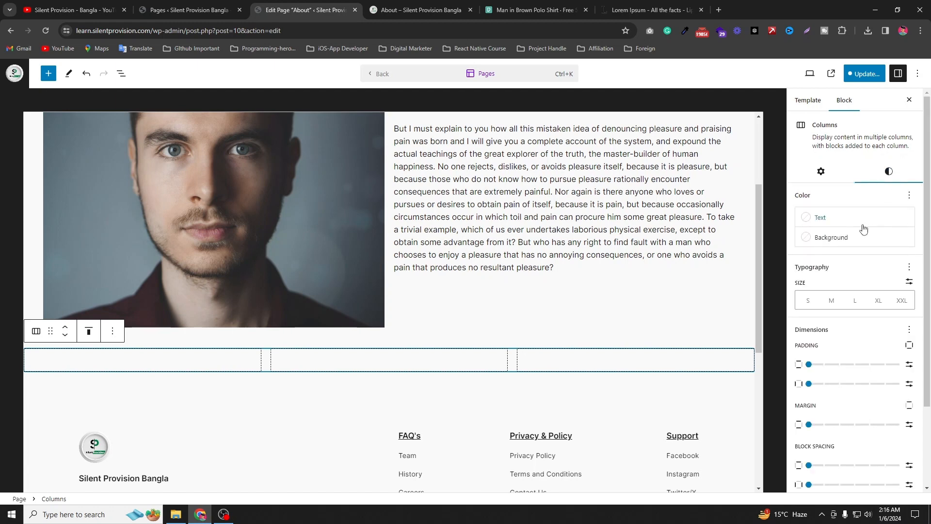
scroll(842, 409, down, 2)
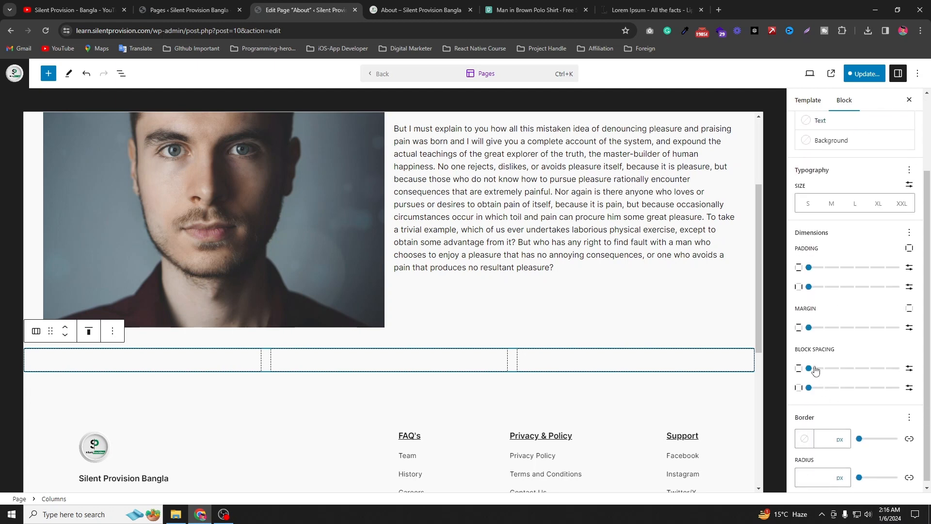
click(828, 369)
drag(825, 368, 809, 369)
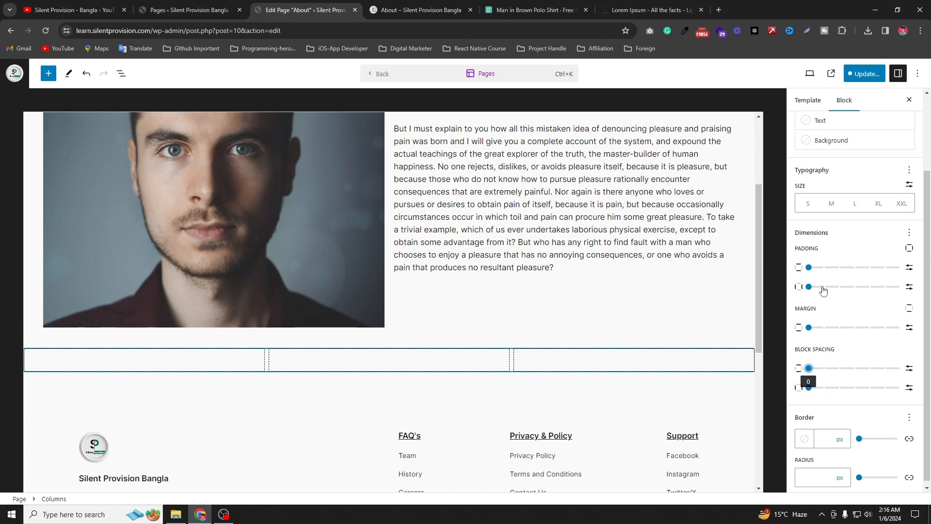
drag(811, 289, 904, 297)
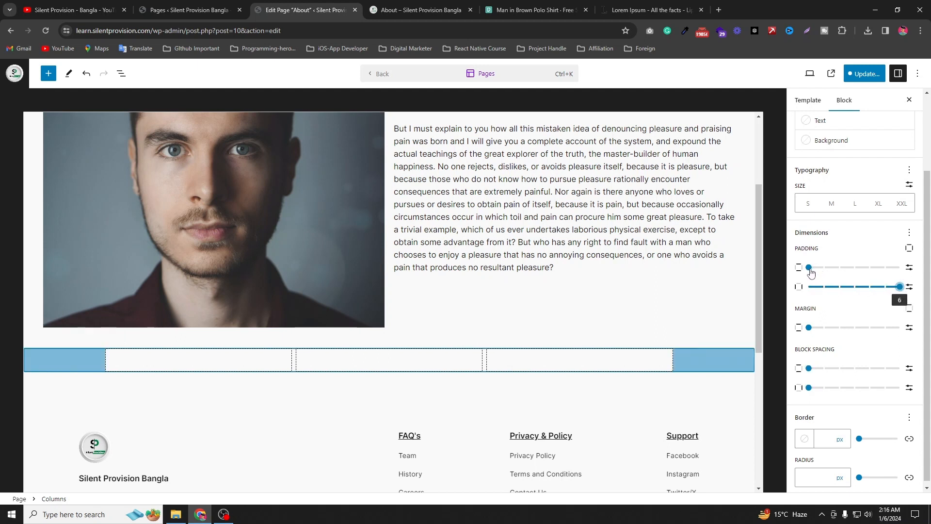
drag(810, 270, 854, 273)
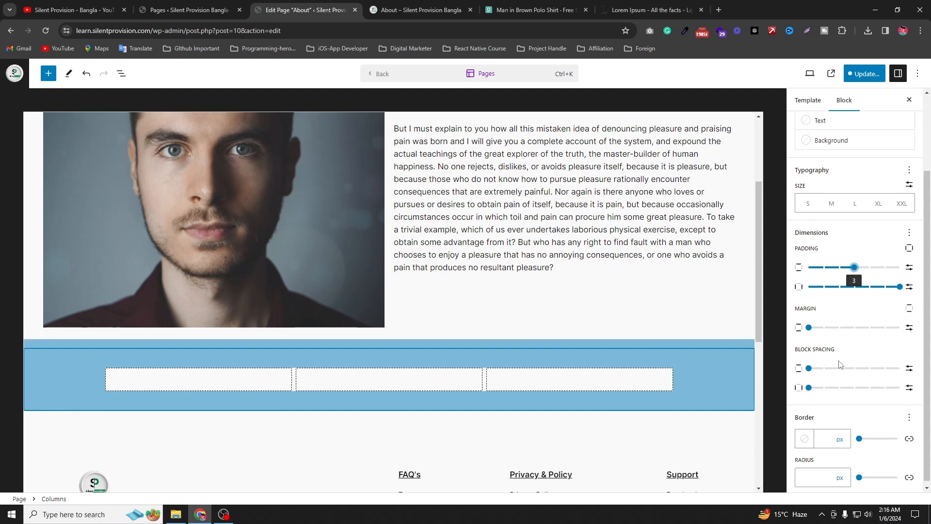
Add an Image block to the first of the three columns and upload the Pexels portrait photo 614810 from Downloads.
click(204, 381)
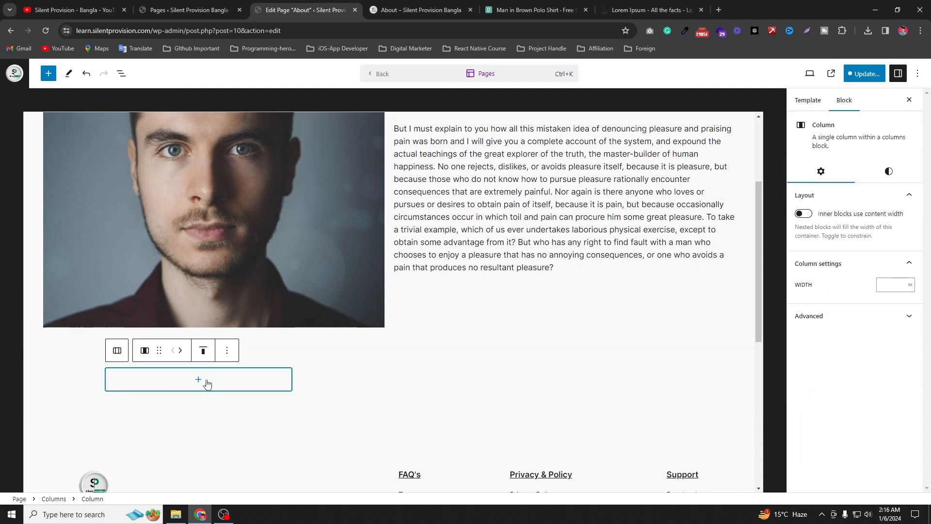
click(207, 384)
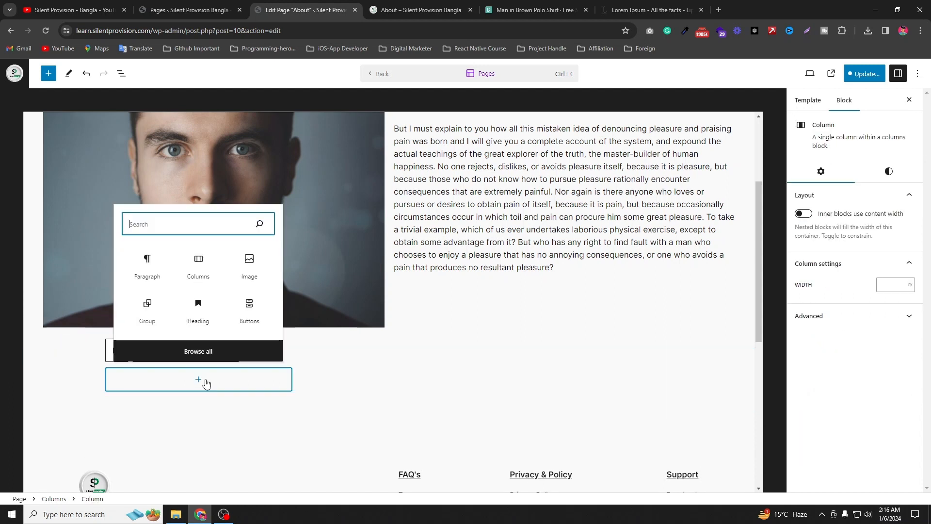
click(257, 263)
click(129, 404)
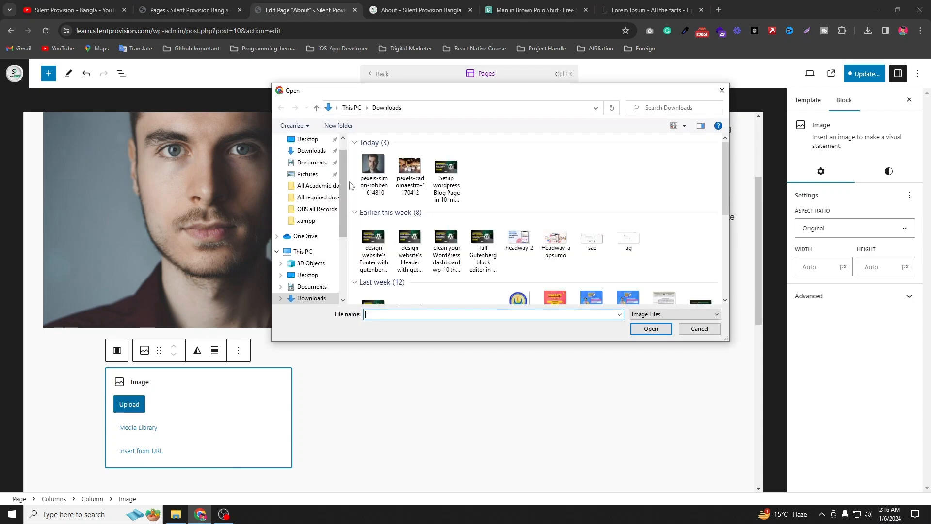
click(374, 169)
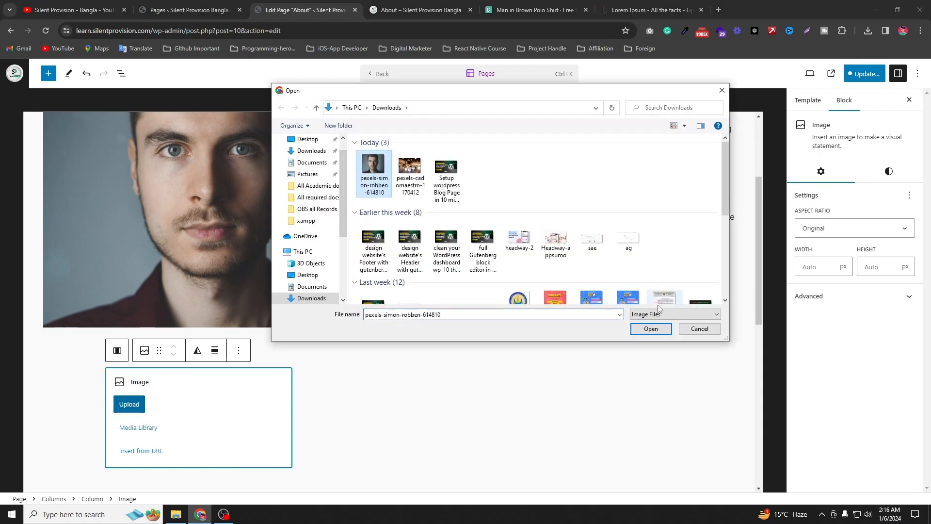
click(650, 328)
Add a Heading block directly after the portrait image in the first column.
scroll(249, 373, down, 4)
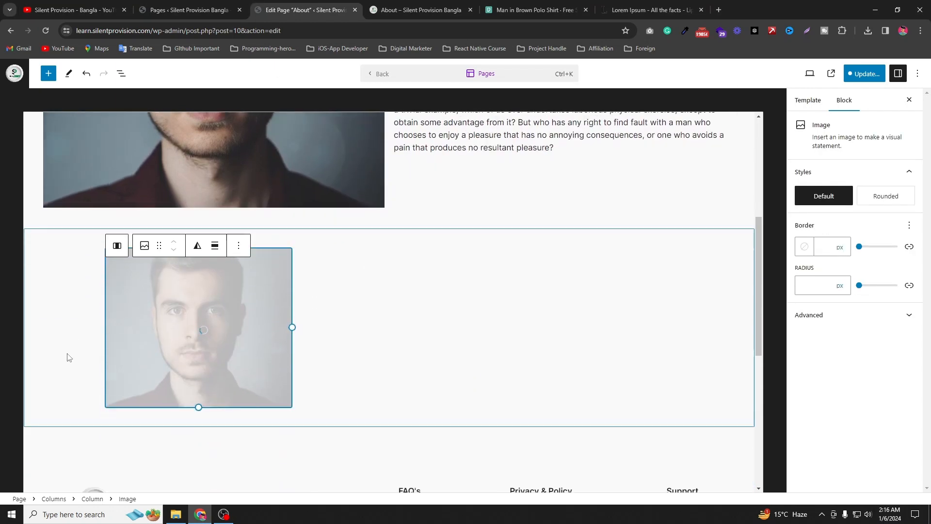
click(208, 339)
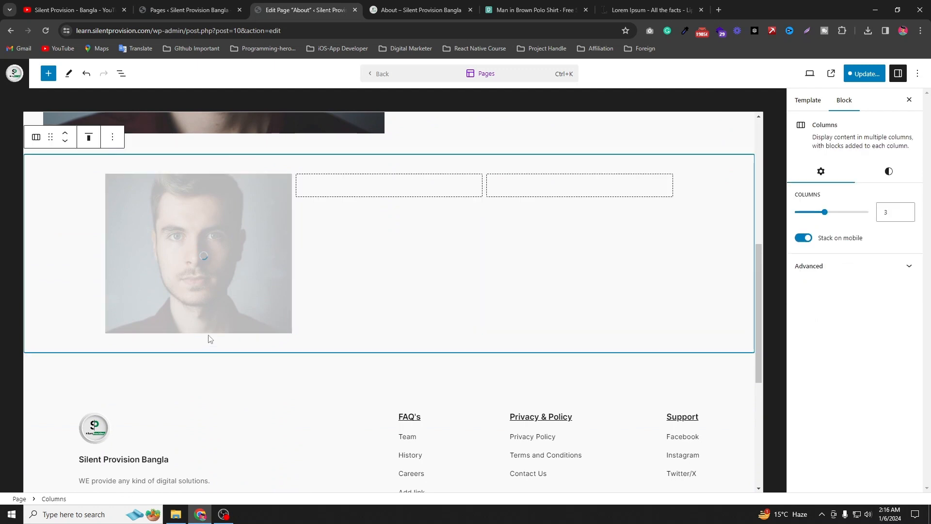
click(213, 324)
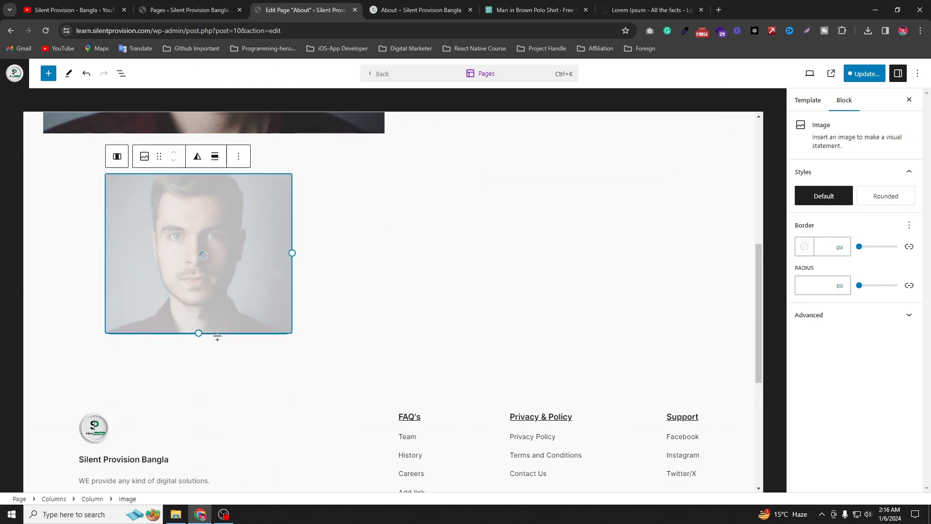
click(240, 157)
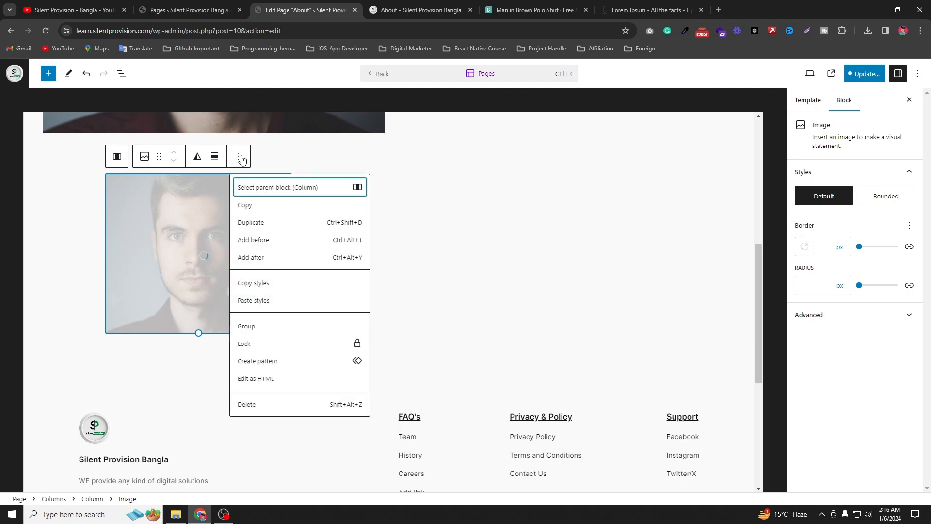
click(271, 257)
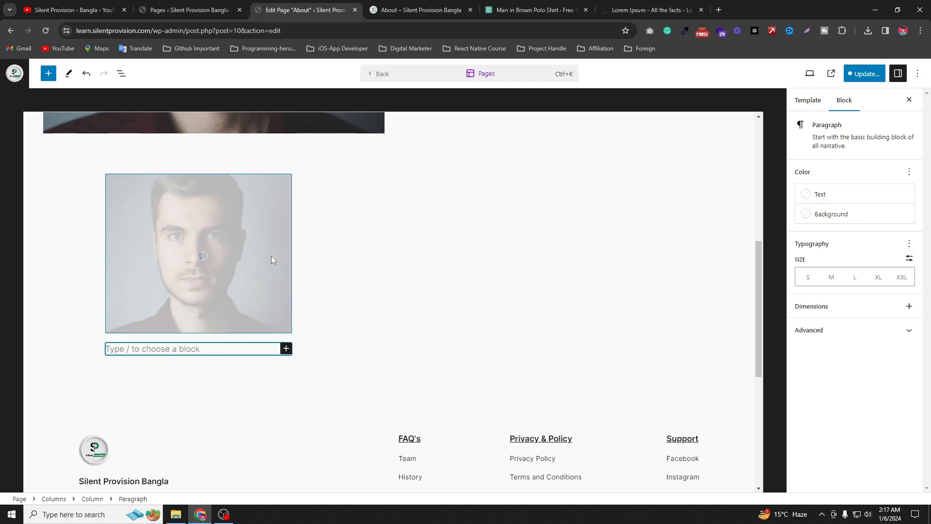
click(285, 348)
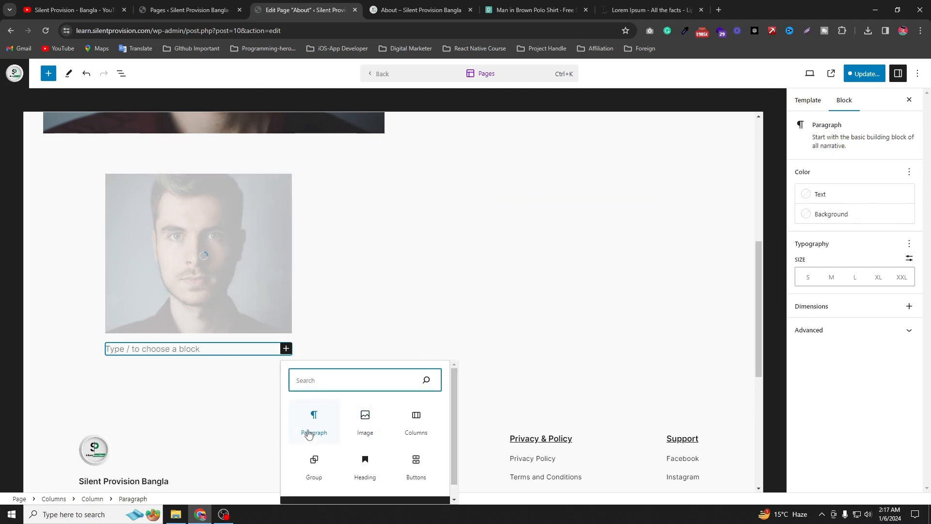
click(364, 463)
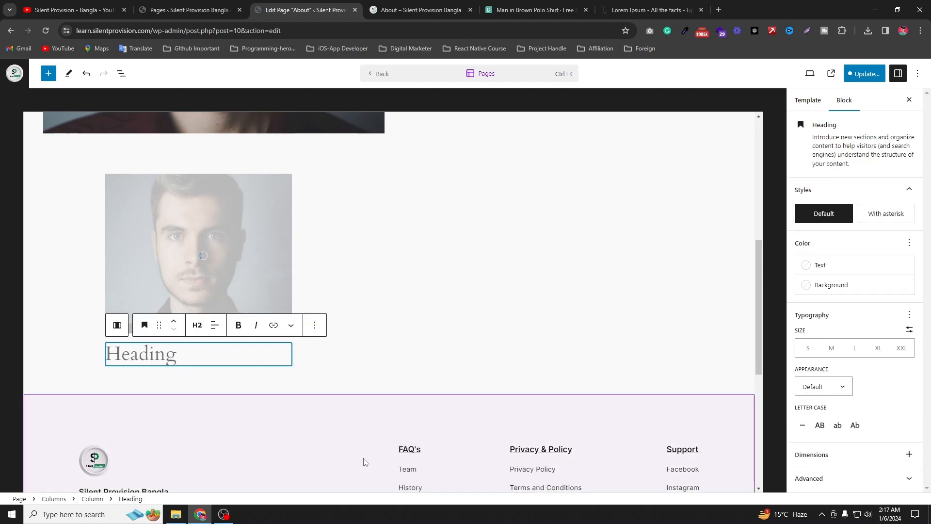
Enter the team member's first name as the first column's heading and set the heading to level H3.
text(Nils)
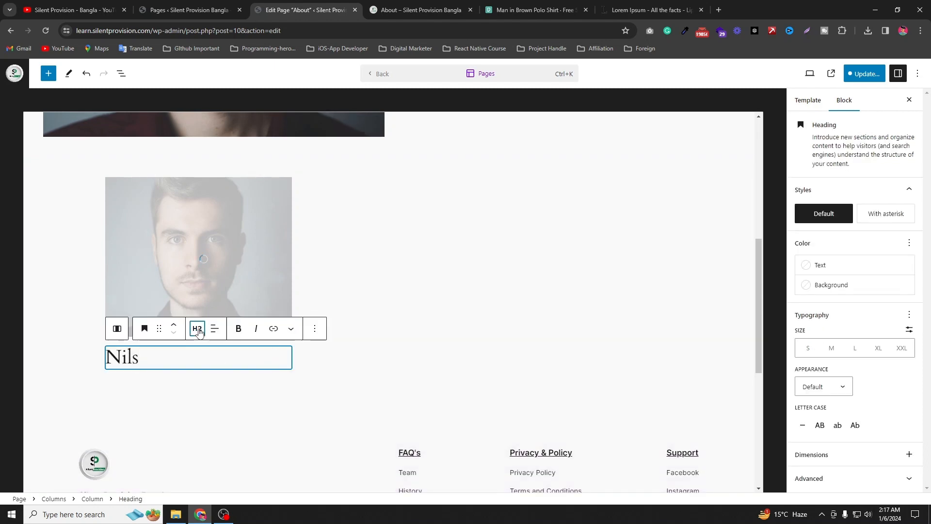
click(197, 329)
click(202, 394)
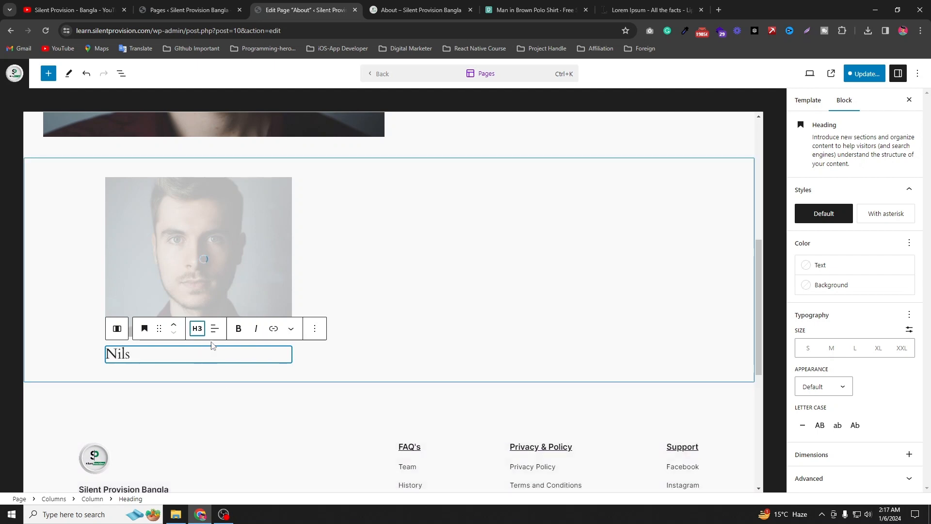
click(216, 354)
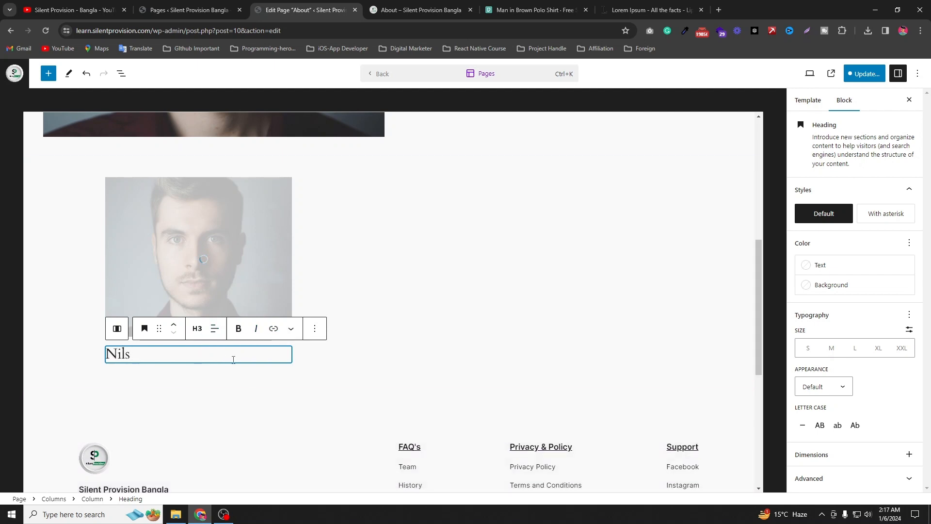
Add a paragraph reading "CEO, Silent Provision" below the heading in the first column.
key(Return)
click(286, 349)
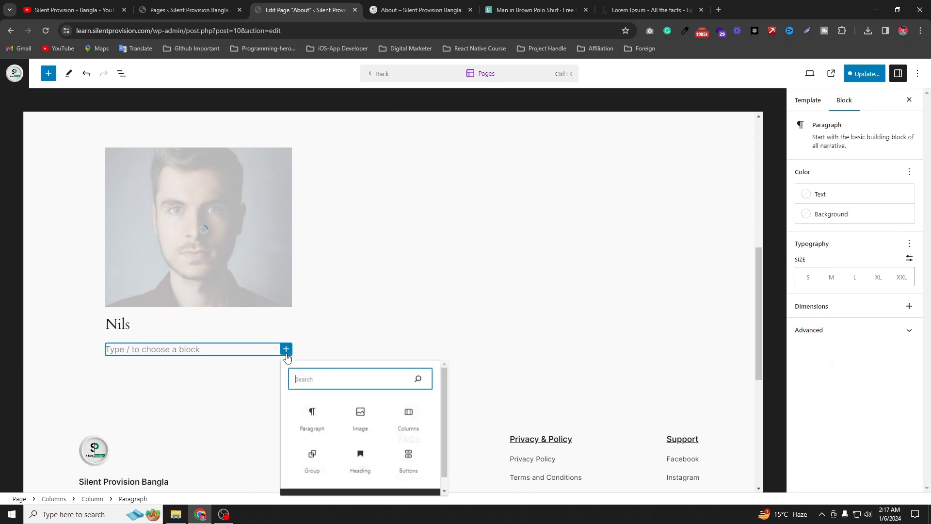
click(318, 417)
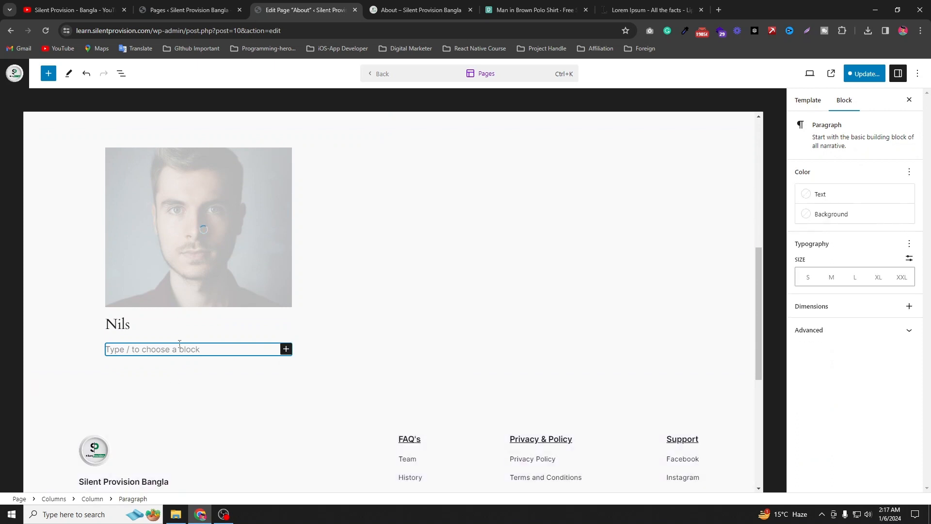
text(CEO, Silent Prov)
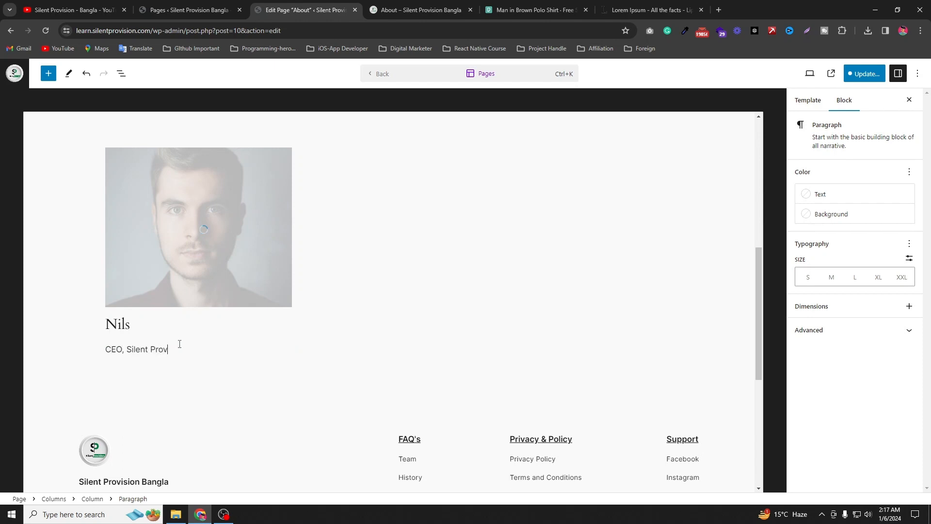
text(ision)
Duplicate the first column with its image, heading and paragraph twice so that three matching columns sit side by side.
click(115, 152)
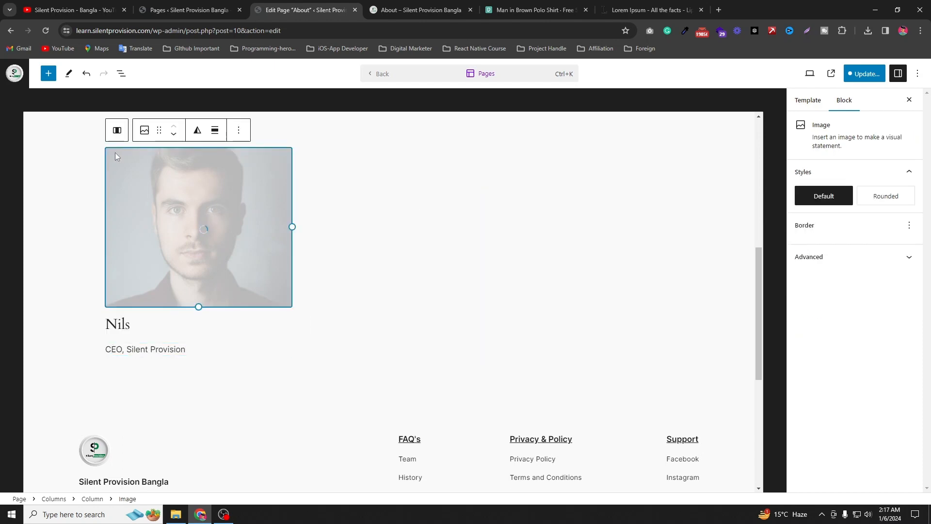
click(206, 325)
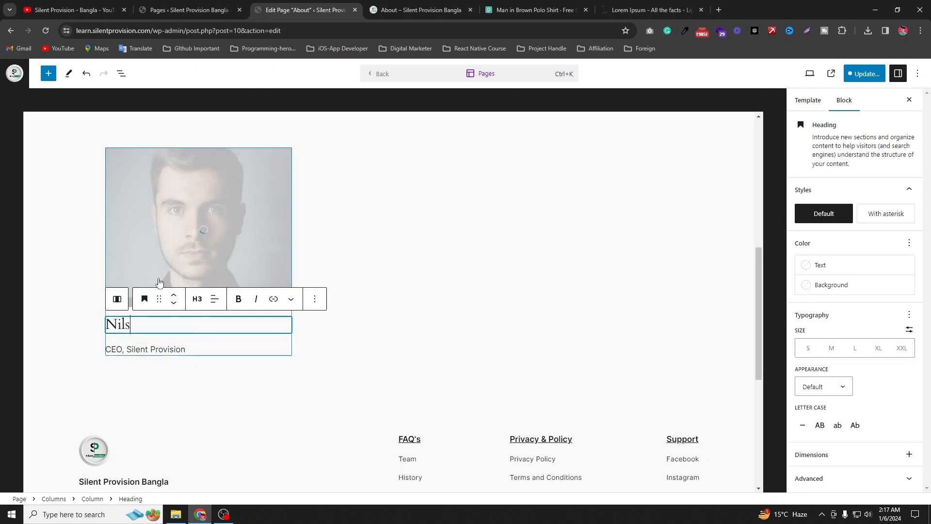
click(291, 342)
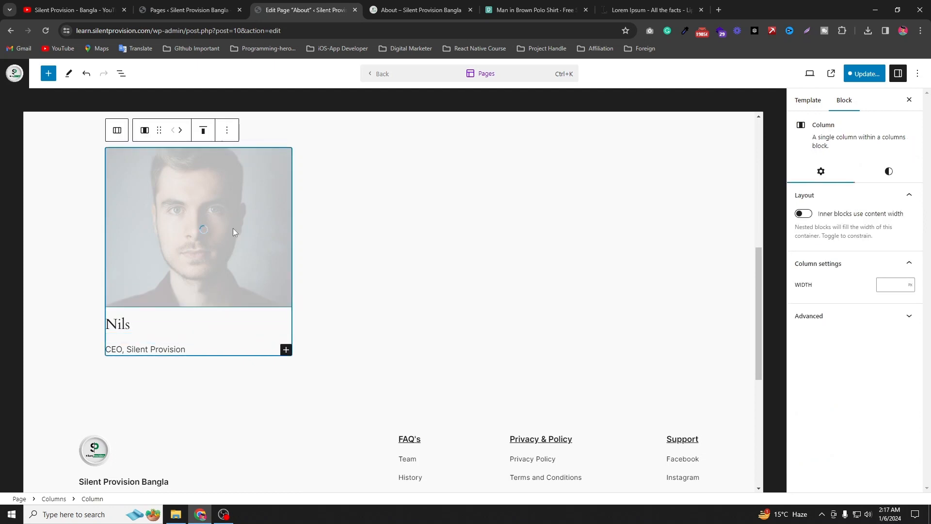
click(227, 131)
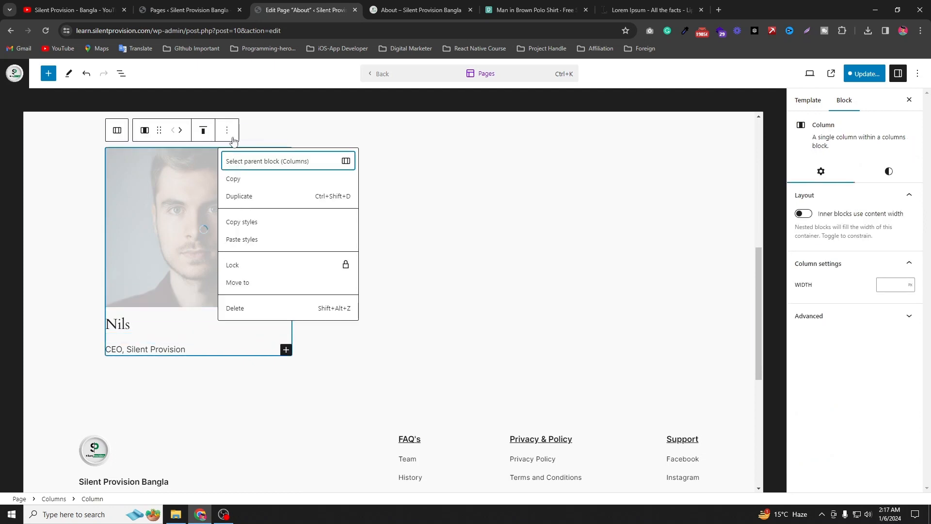
click(249, 199)
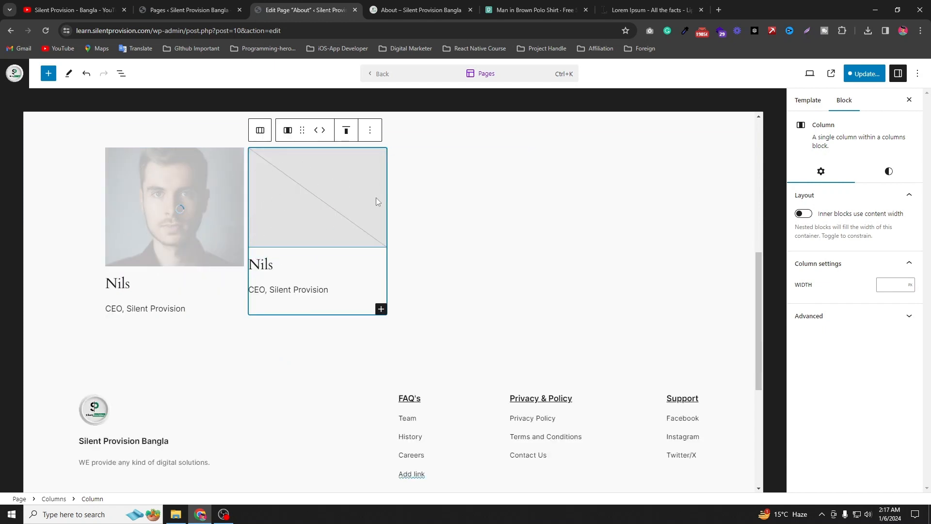
click(369, 130)
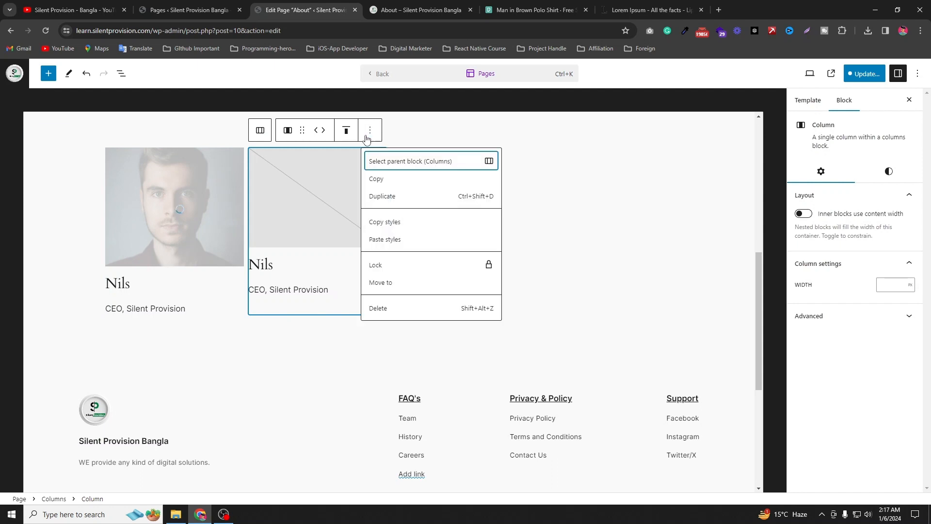
click(420, 198)
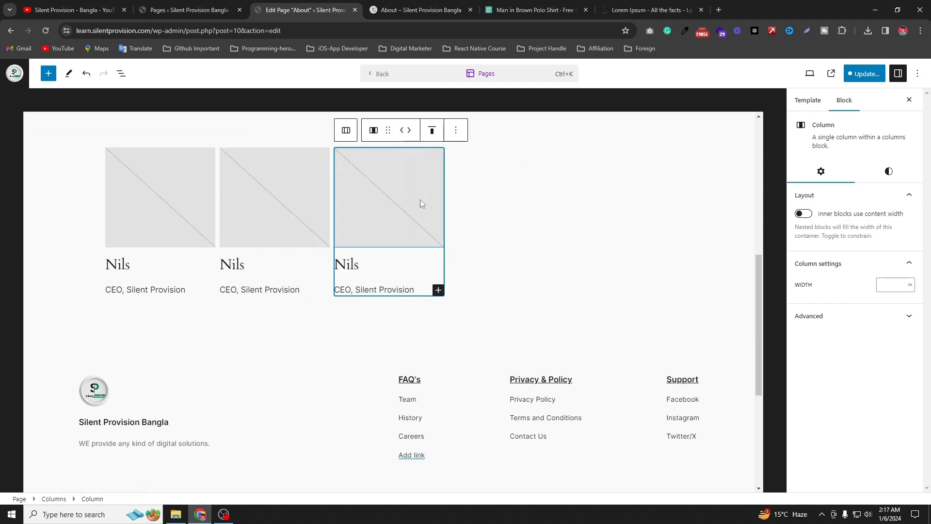
Delete the two empty columns following the three filled ones.
click(495, 172)
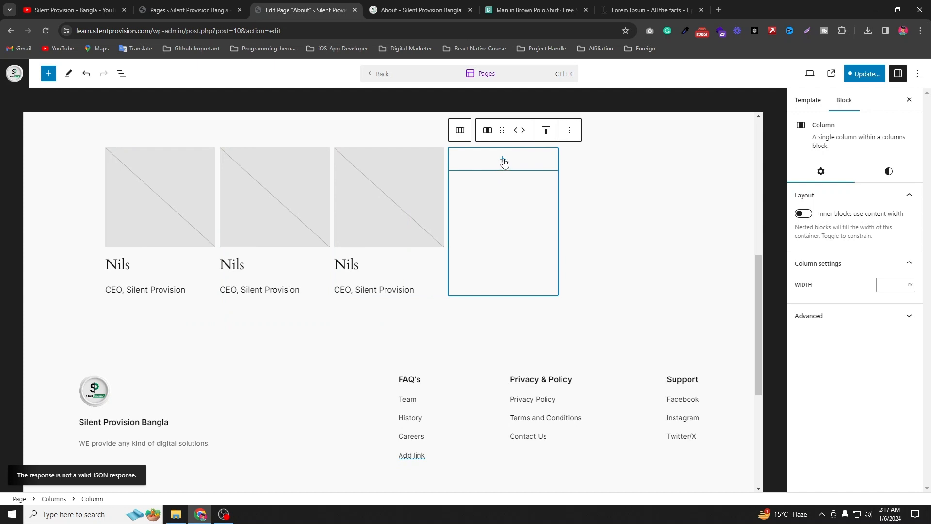
click(574, 130)
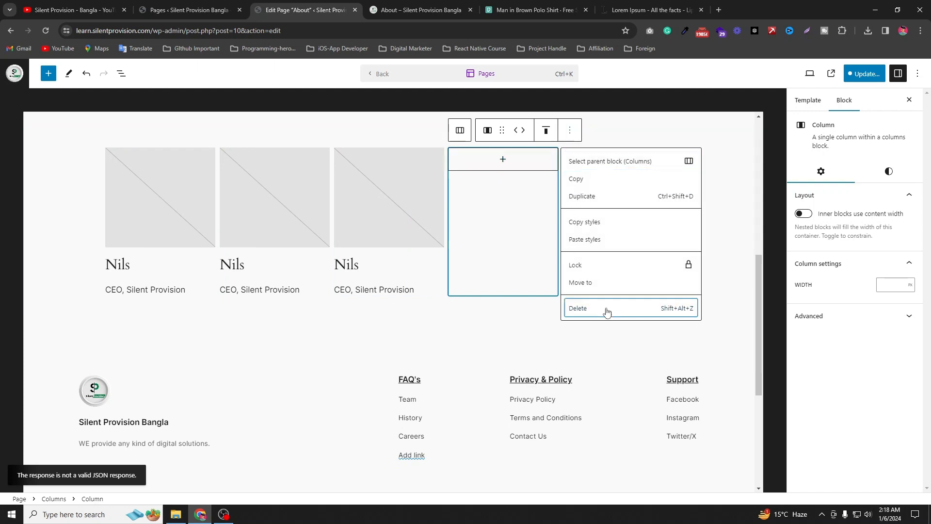
click(602, 310)
click(581, 172)
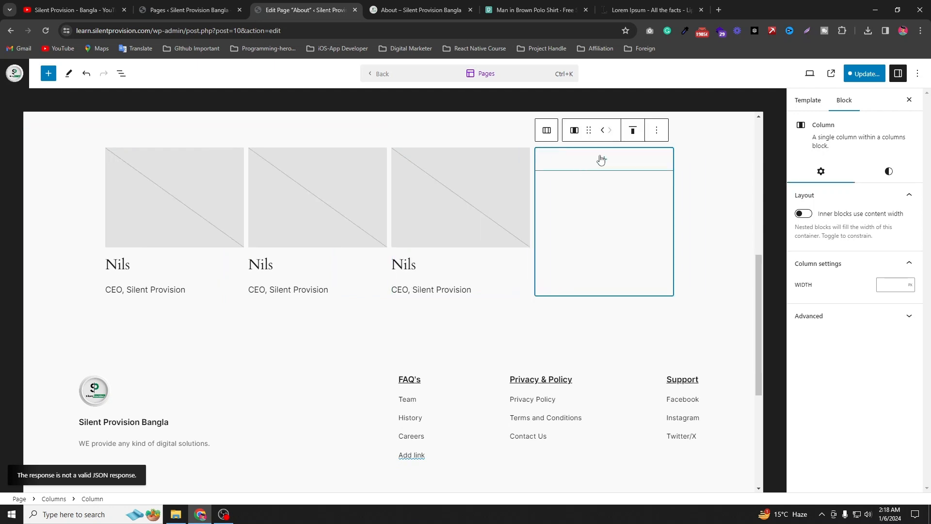
click(659, 133)
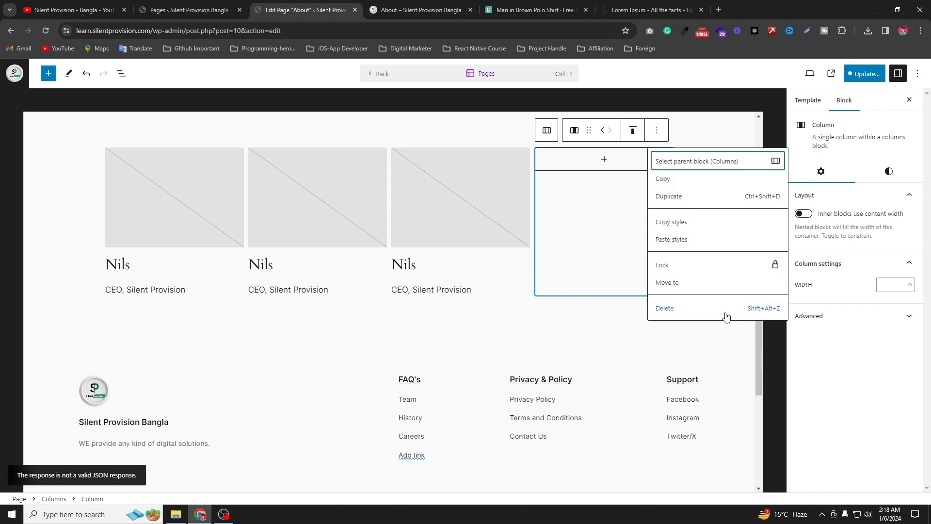
click(682, 313)
Upload the Pexels portrait photo 614810 from Downloads into the image block of each of the three columns.
click(205, 187)
click(129, 184)
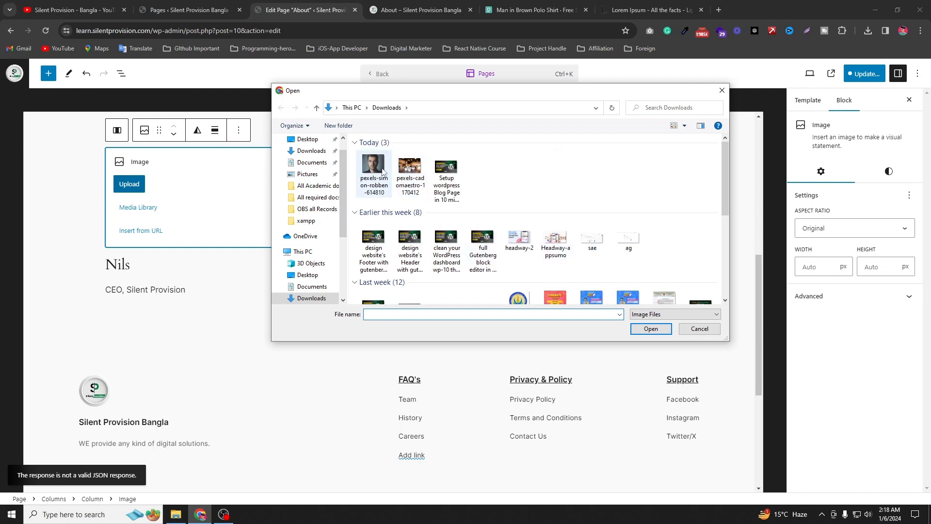
click(382, 170)
click(651, 328)
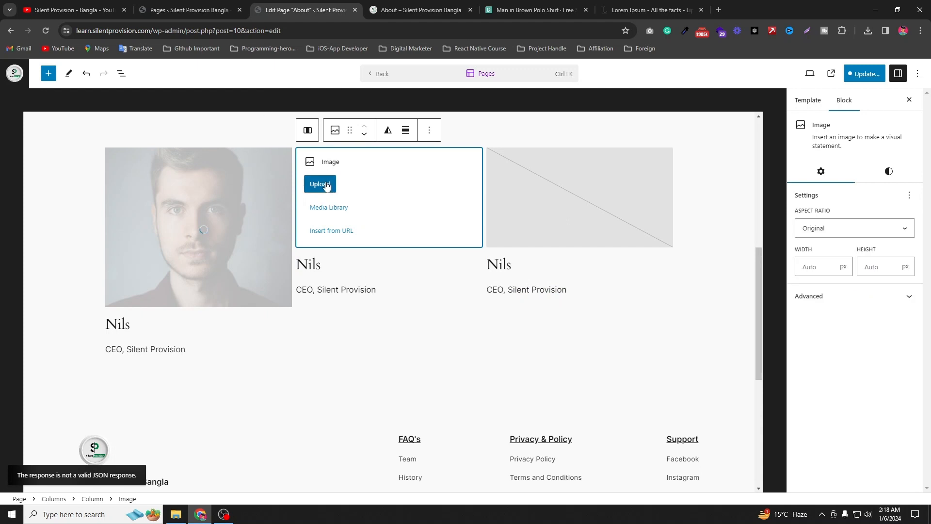
click(319, 183)
click(374, 167)
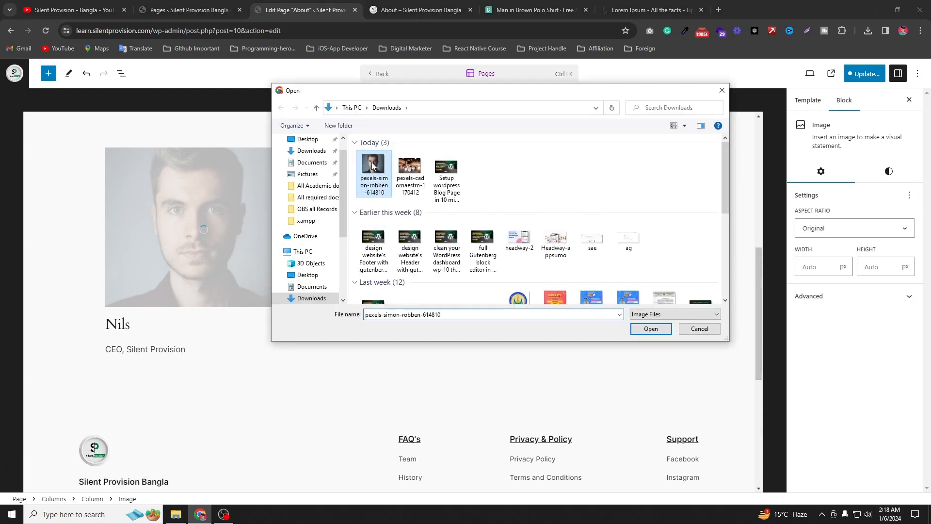
click(653, 329)
click(565, 213)
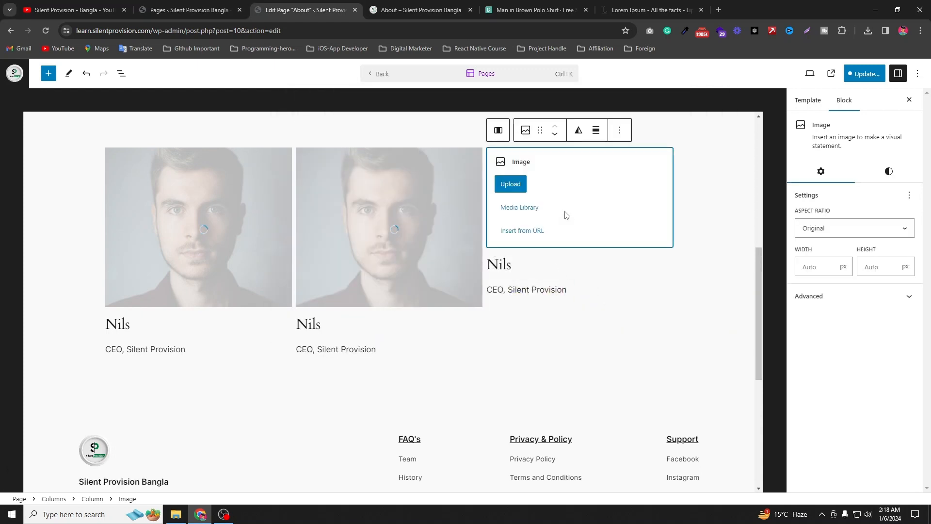
click(510, 184)
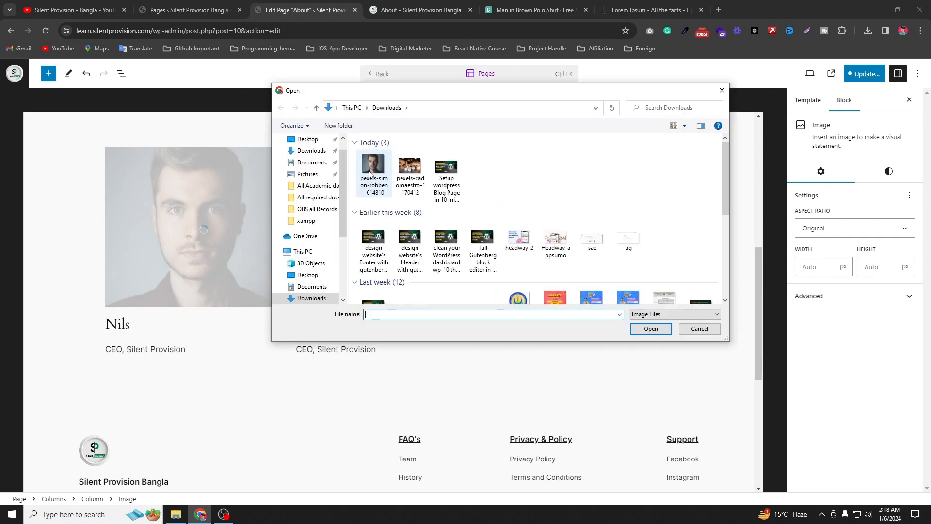
click(371, 169)
click(648, 328)
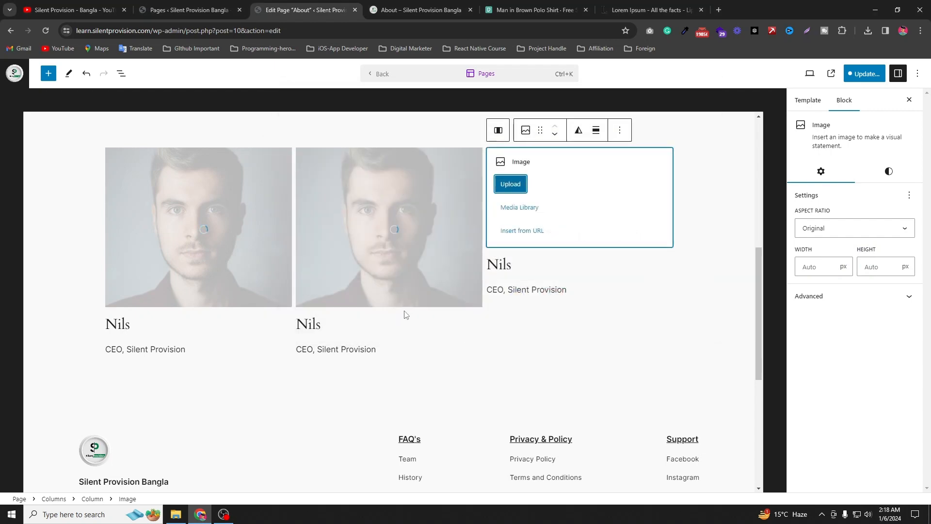
Change the second column's heading text to "Tesla".
click(444, 322)
drag(405, 326, 372, 325)
key(BackSpace)
key(BackSpace)
key(BackSpace)
key(BackSpace)
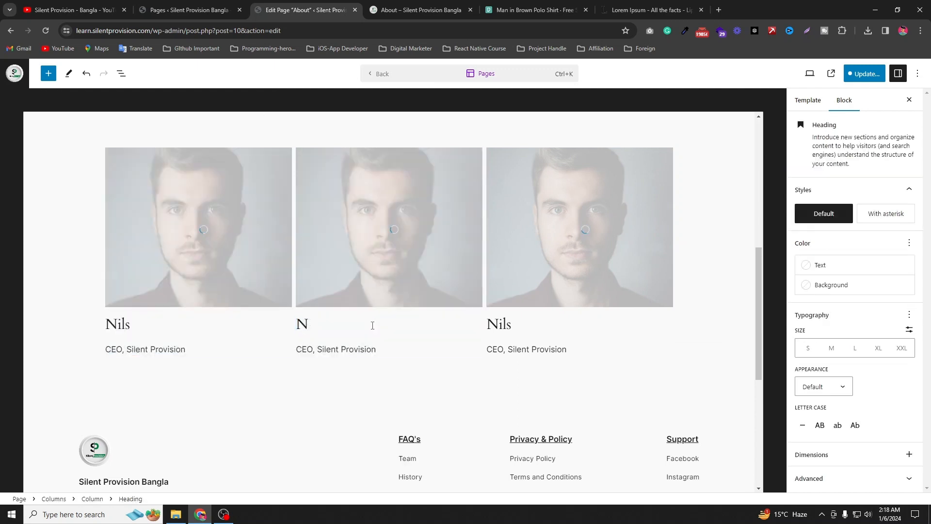
text(Tesla)
Change the third column's heading text to "Benz".
click(552, 324)
double_click(501, 326)
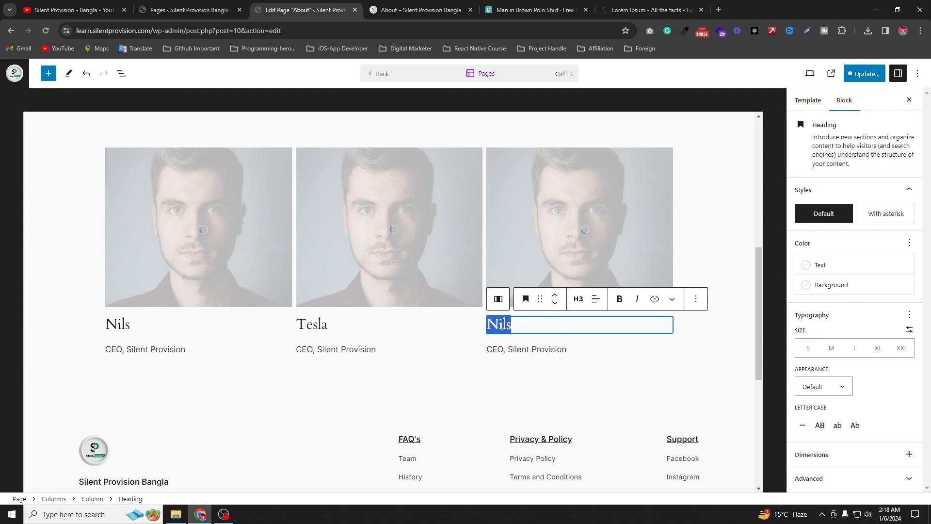
text(Benz)
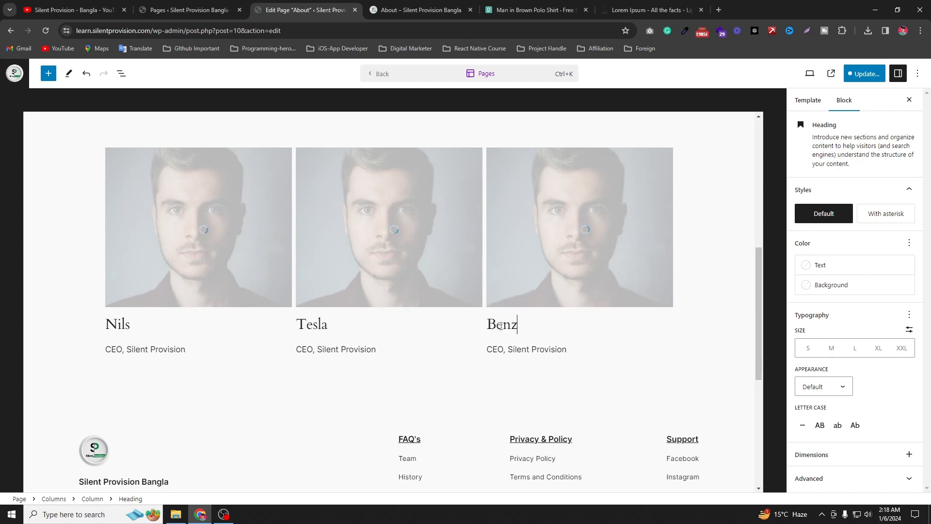
Replace "CEO" with "Designer" in the second column's paragraph and italicize "Silent Provision".
click(324, 349)
drag(312, 349, 293, 350)
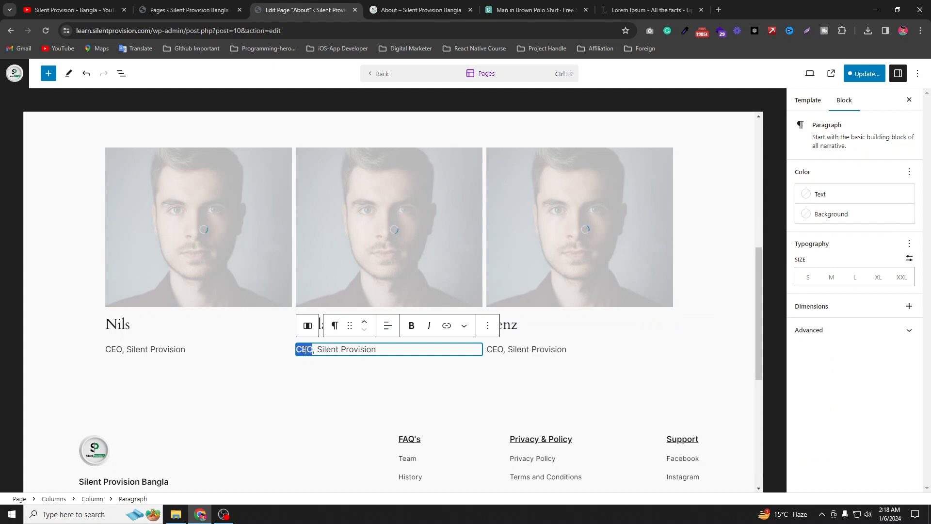
text(Desin)
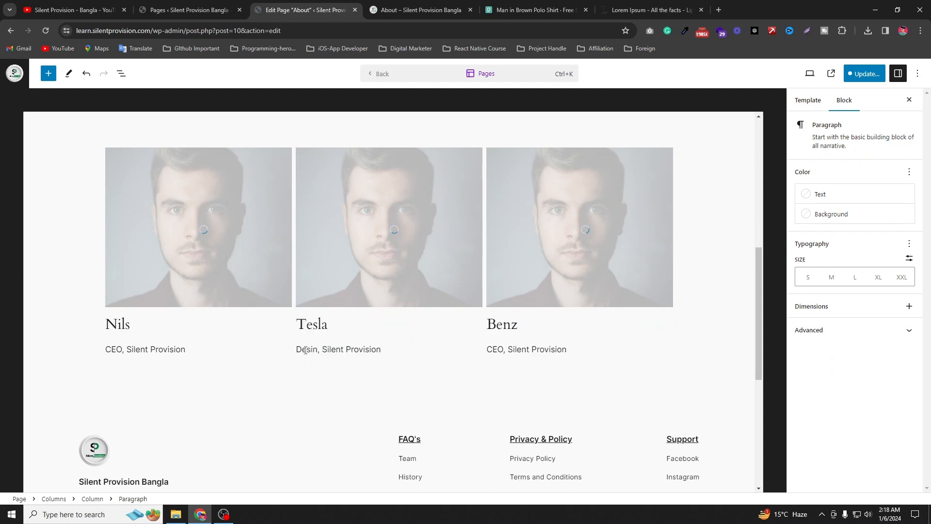
text(ner)
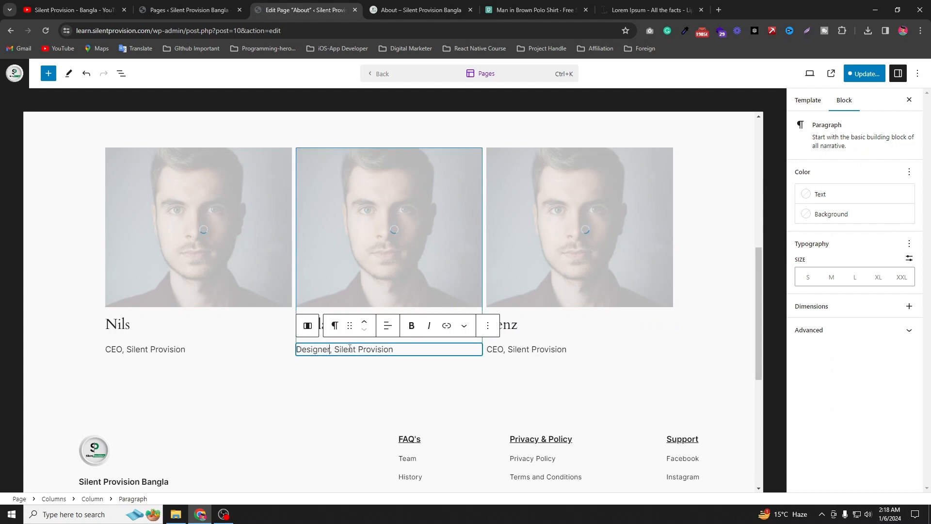
drag(361, 349, 394, 349)
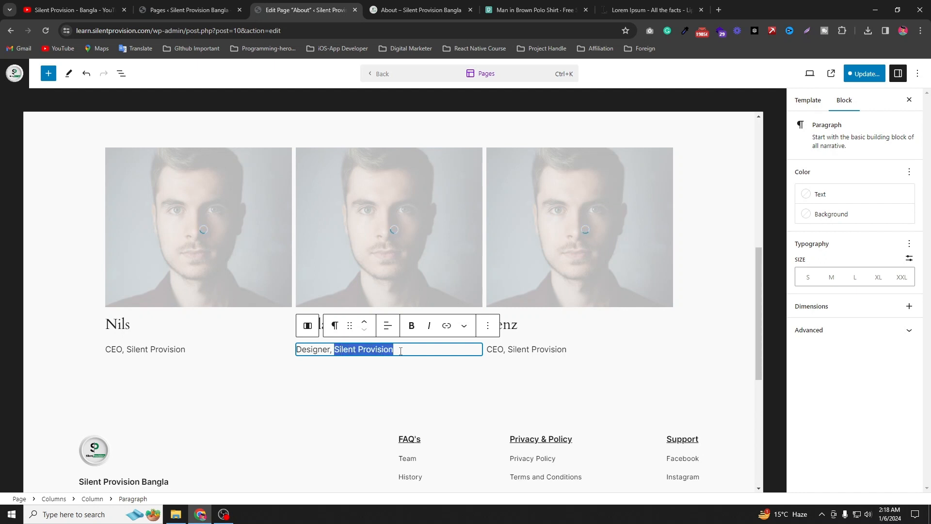
click(429, 326)
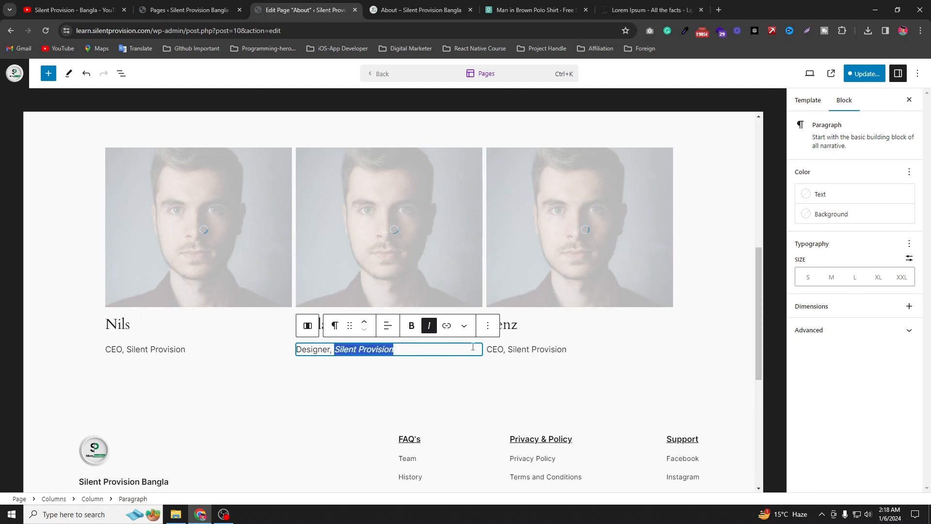
Change the third column's paragraph to read "Developer Silent Provision", removing the "CEO," title.
click(508, 350)
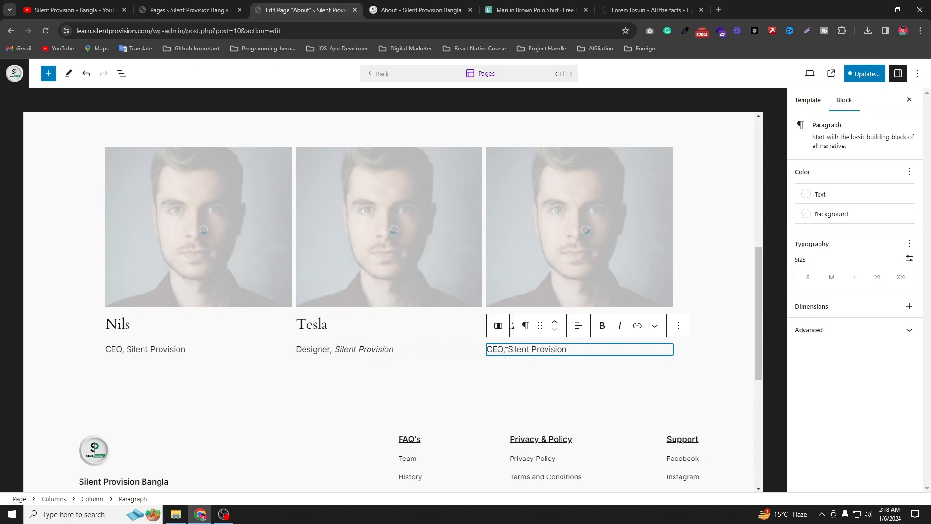
drag(492, 351, 484, 351)
text(Deverl)
key(BackSpace)
key(BackSpace)
text(loper)
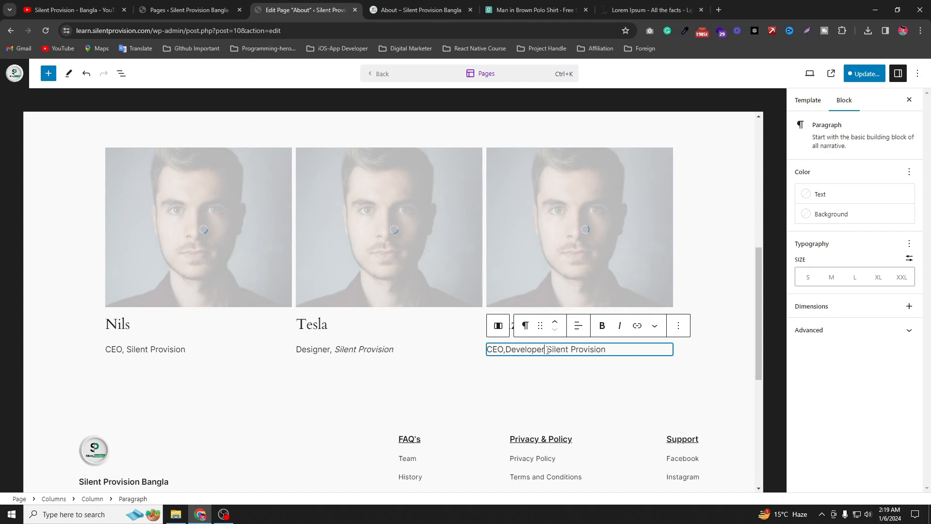
key(ctrl+z)
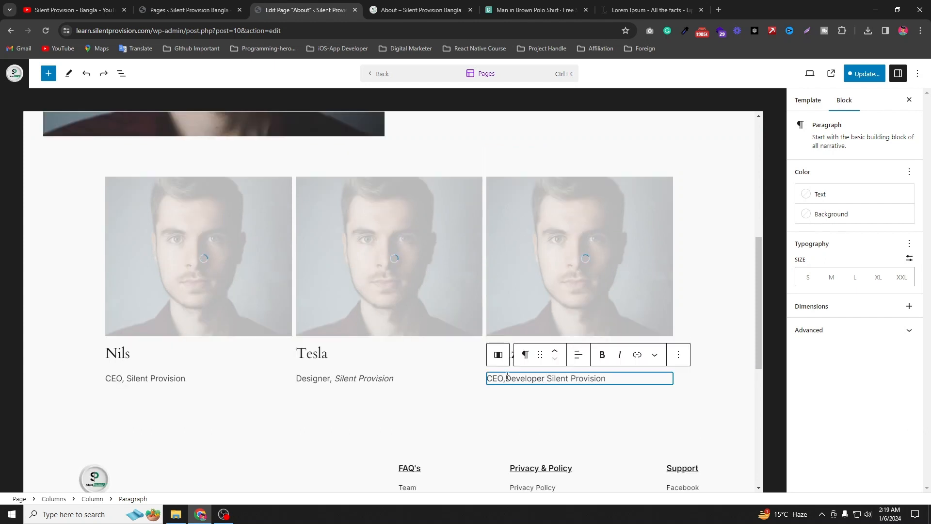
key(BackSpace)
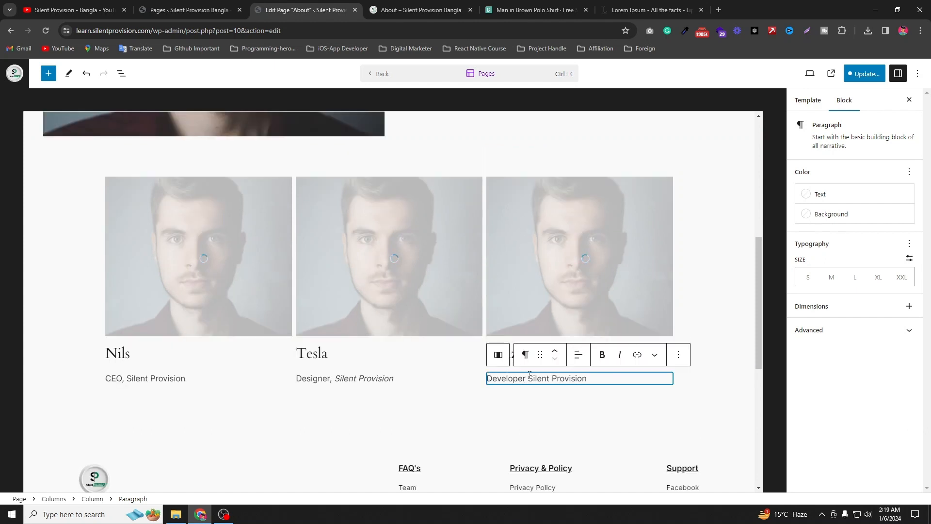
Add a comma after "Developer" in the third column's paragraph and italicize "Silent Provision".
key(BackSpace)
text(,)
drag(560, 379, 589, 379)
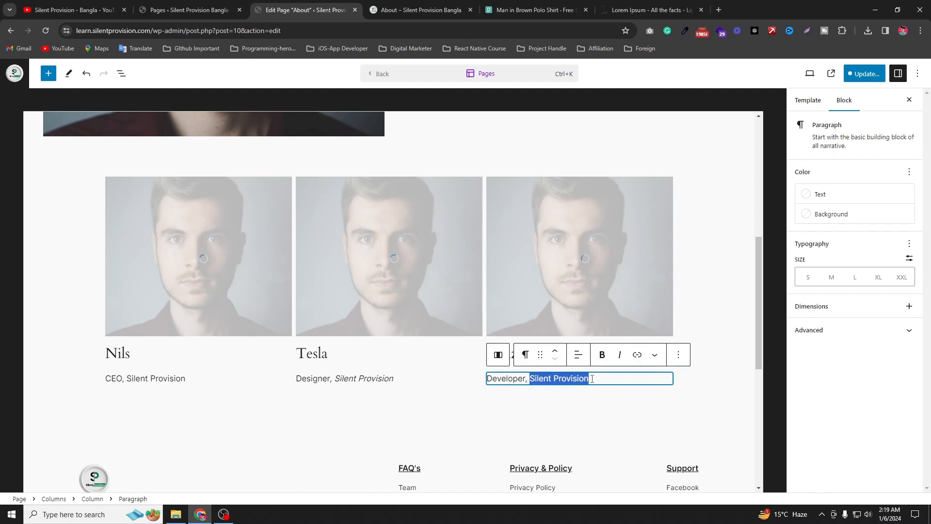
click(622, 356)
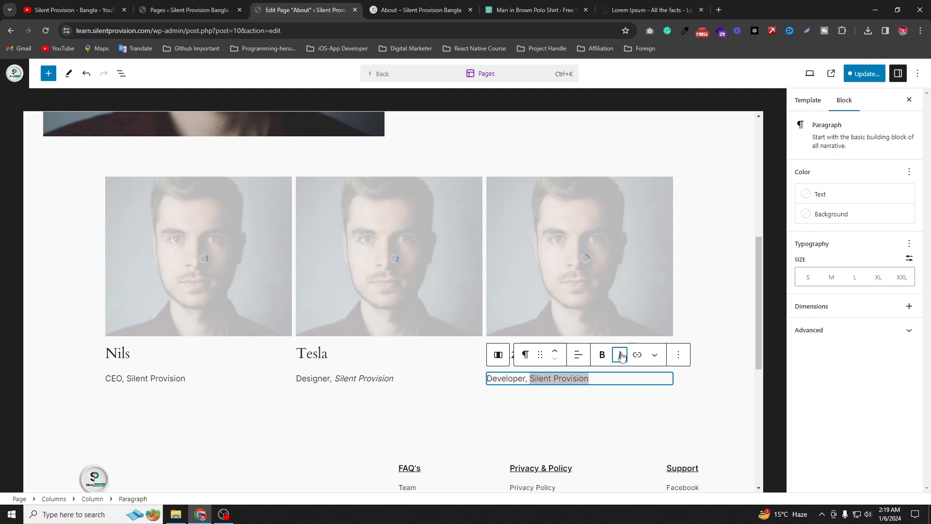
Italicize "Silent Provision" in the first team column's paragraph.
click(140, 379)
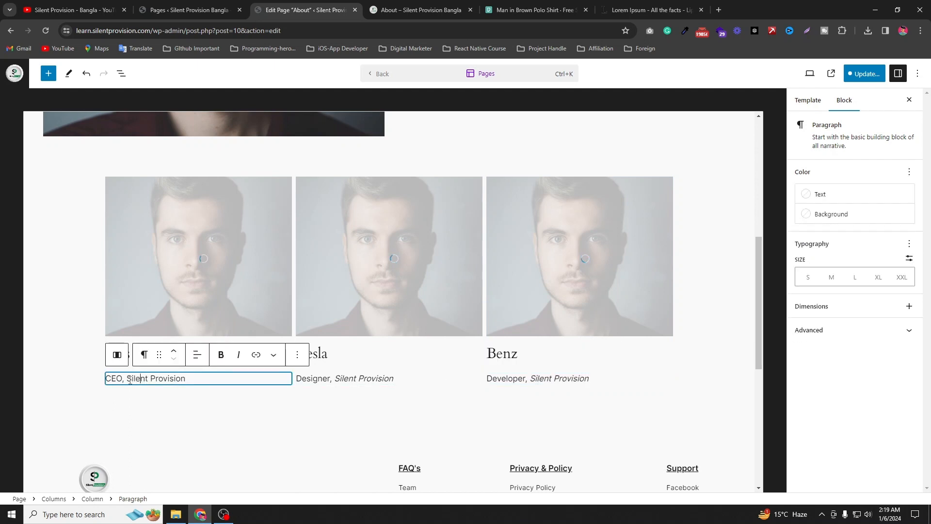
drag(127, 379, 192, 380)
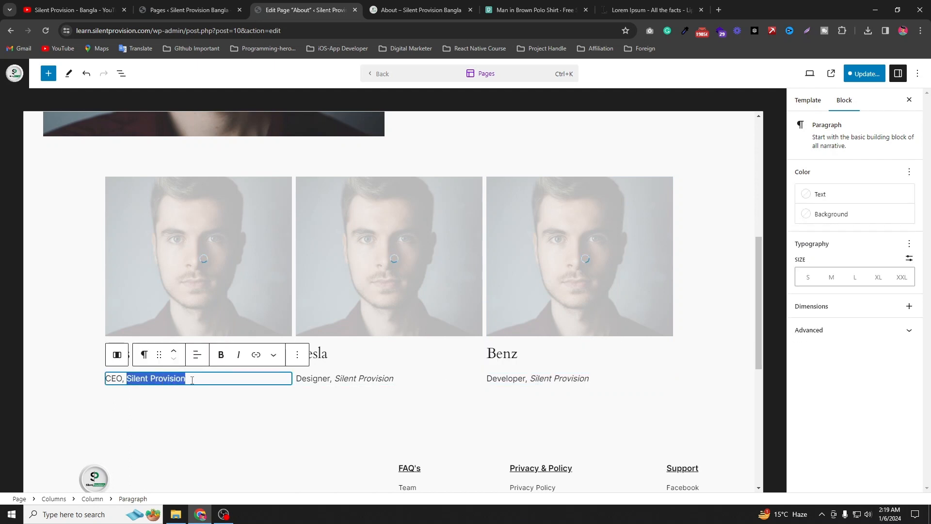
click(238, 356)
click(326, 380)
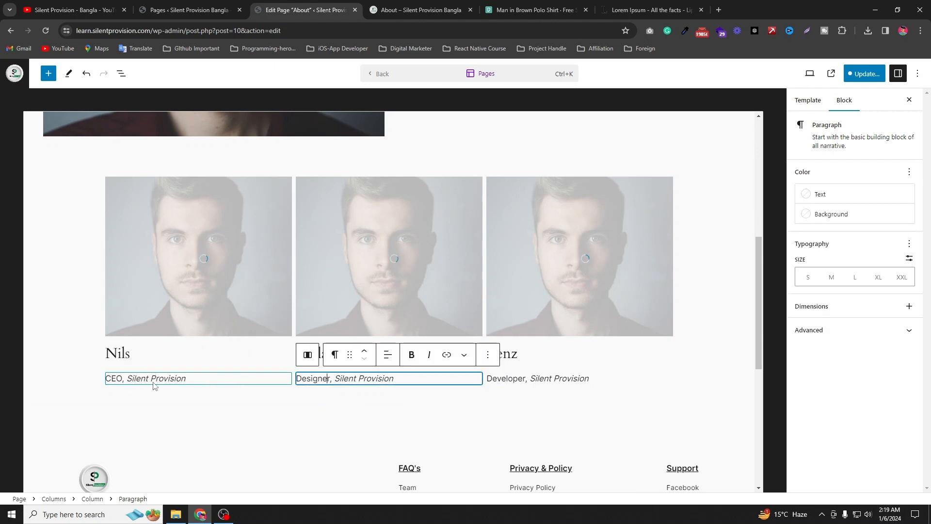
Make the job titles "CEO", "Designer" and "Developer" bold in the three team columns.
double_click(115, 378)
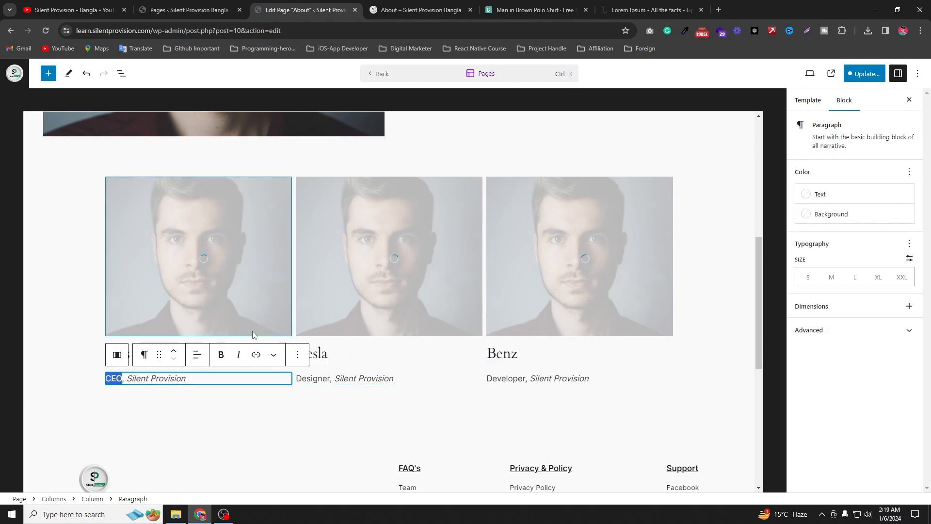
click(223, 356)
click(310, 379)
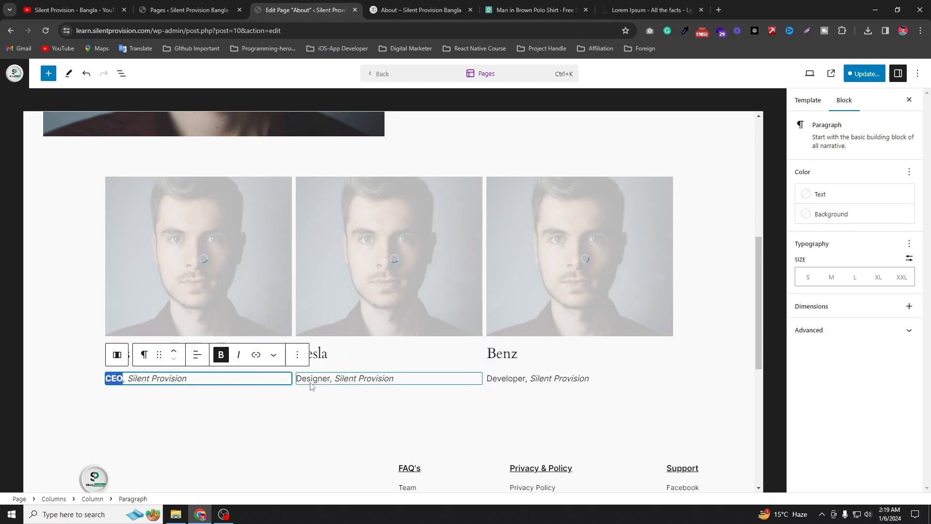
double_click(311, 378)
click(410, 356)
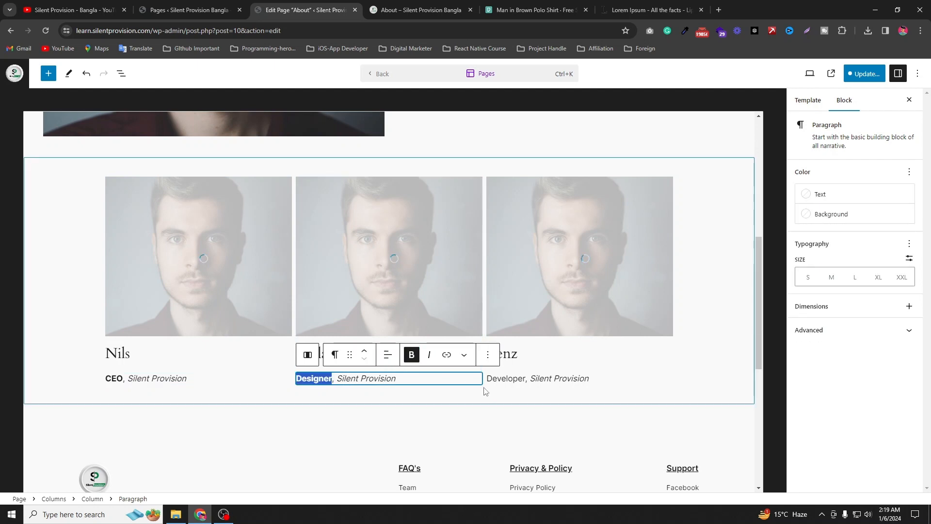
triple_click(504, 379)
double_click(515, 378)
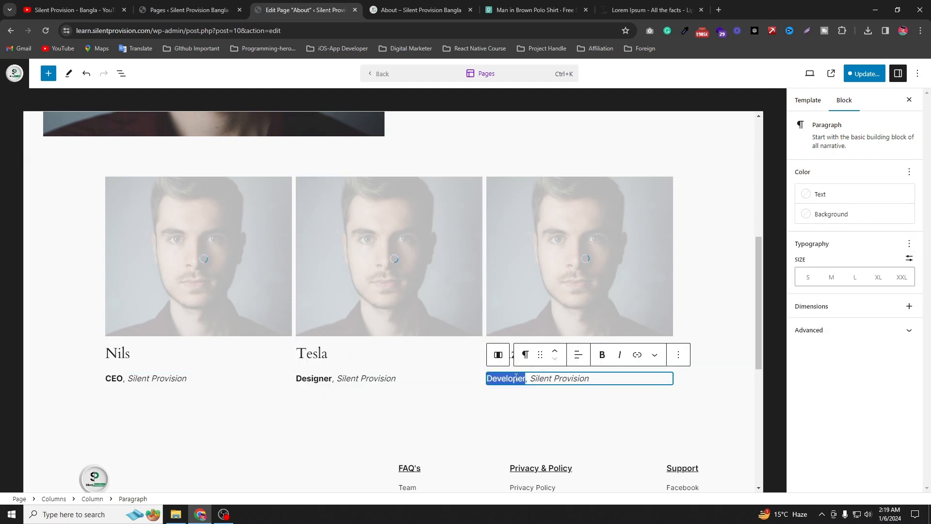
click(608, 360)
click(67, 303)
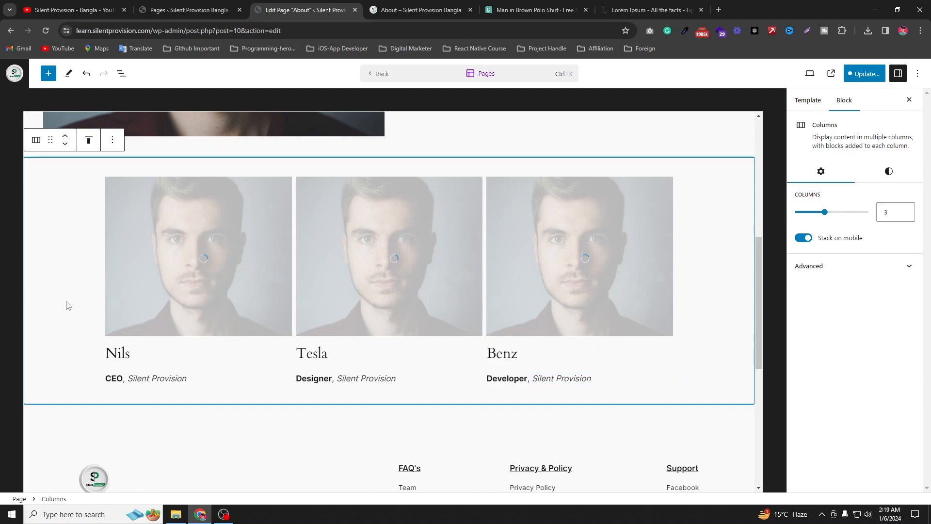
Save the changes to the Pages template.
scroll(243, 289, up, 2)
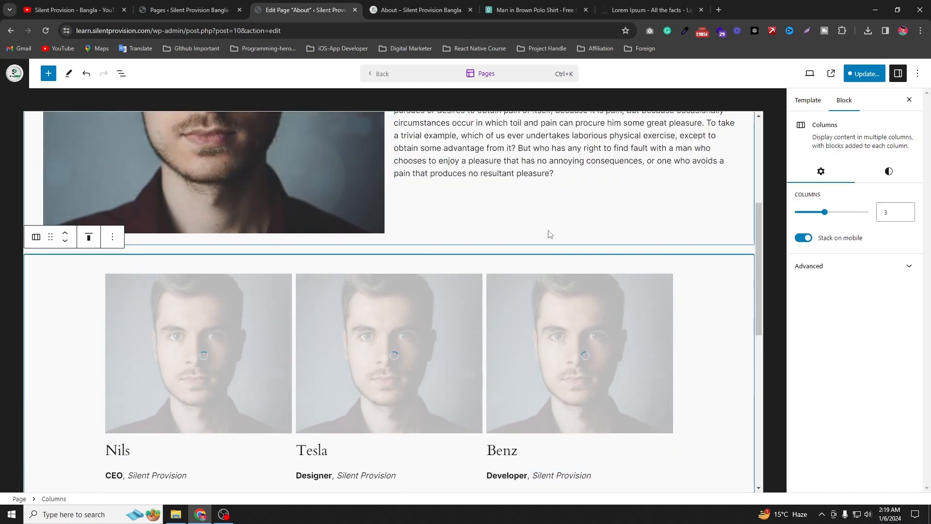
scroll(468, 259, down, 1)
scroll(468, 258, up, 2)
scroll(469, 259, down, 1)
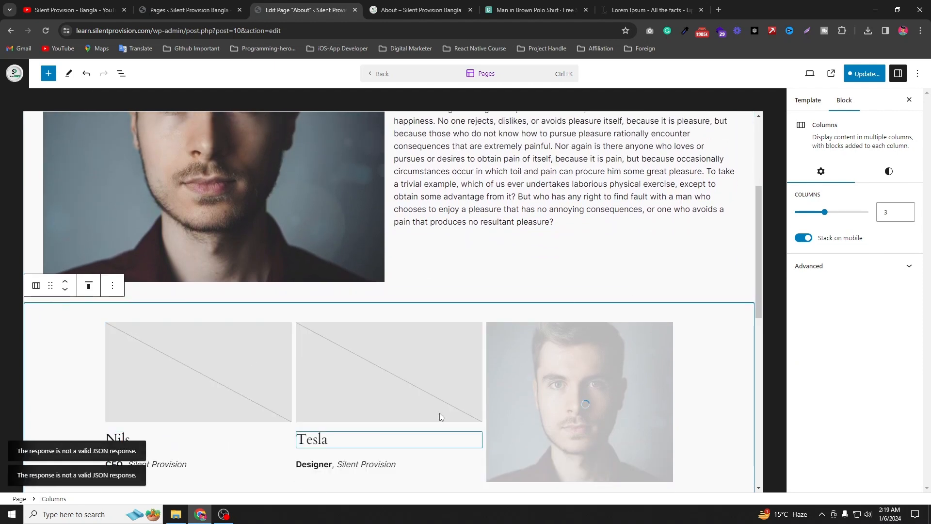
click(866, 78)
click(824, 73)
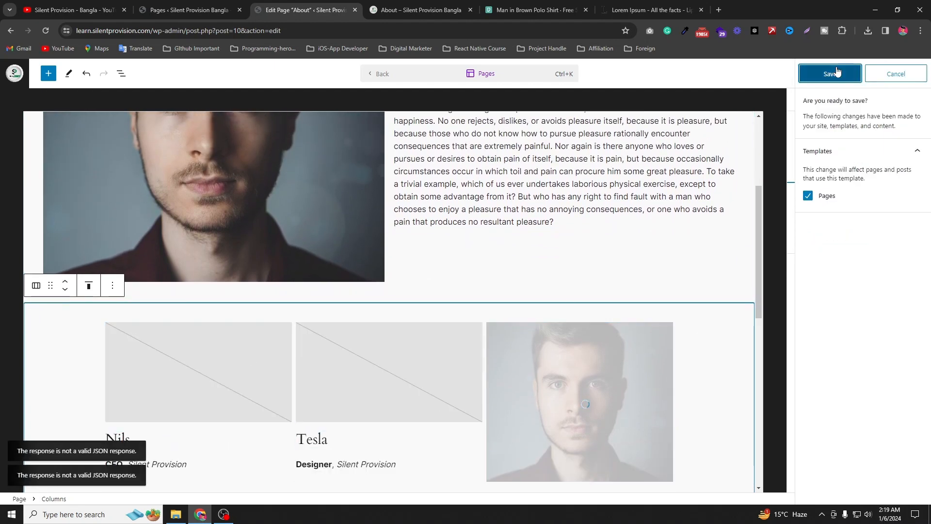
click(248, 398)
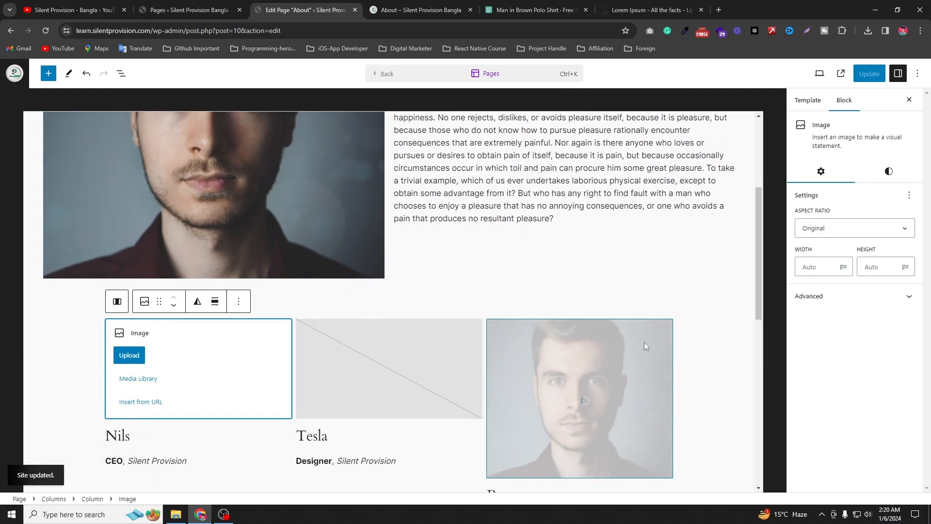
click(129, 354)
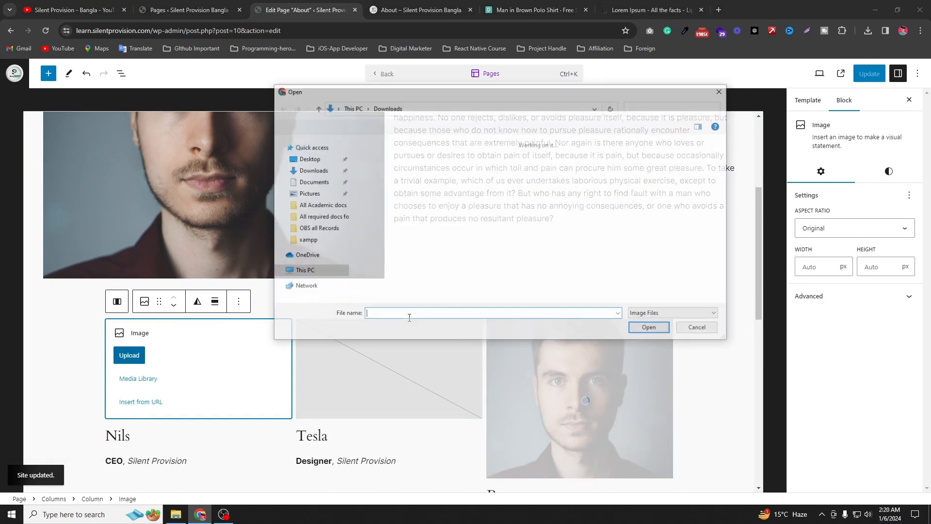
scroll(533, 218, down, 5)
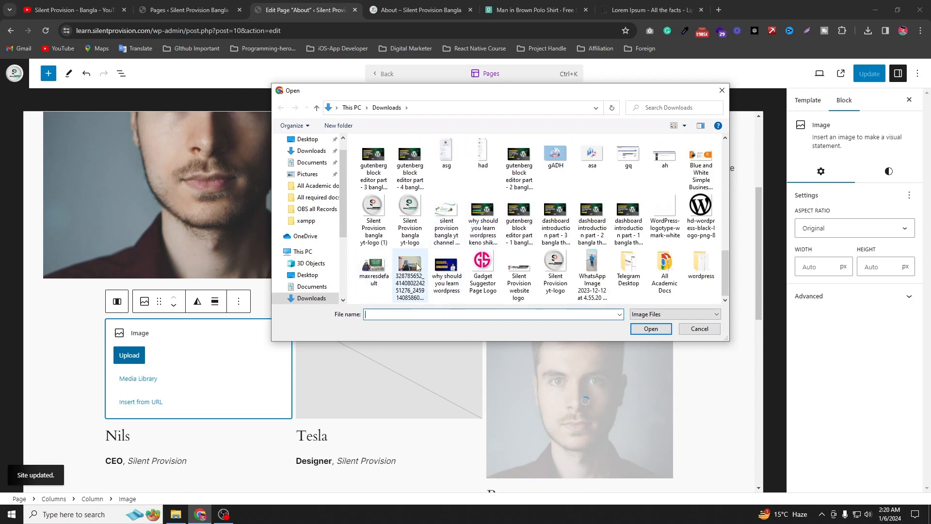
click(413, 269)
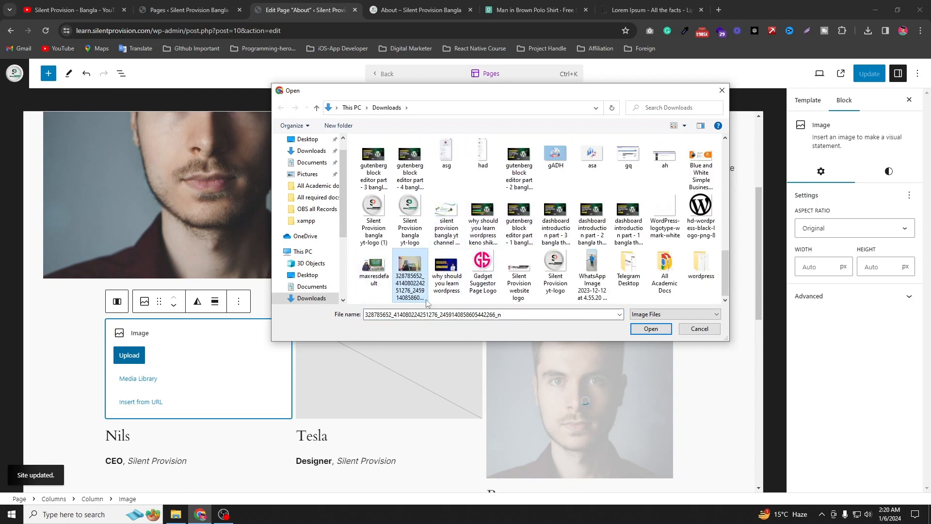
click(651, 329)
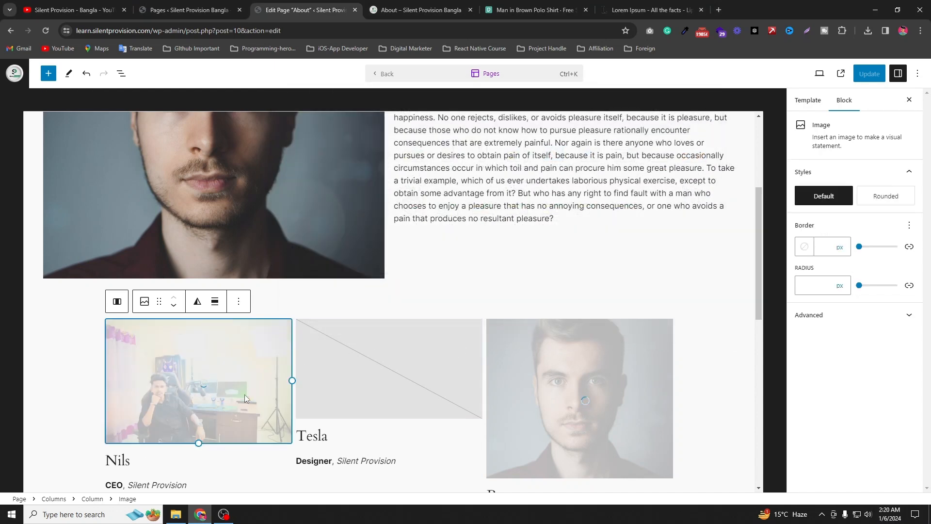
click(373, 357)
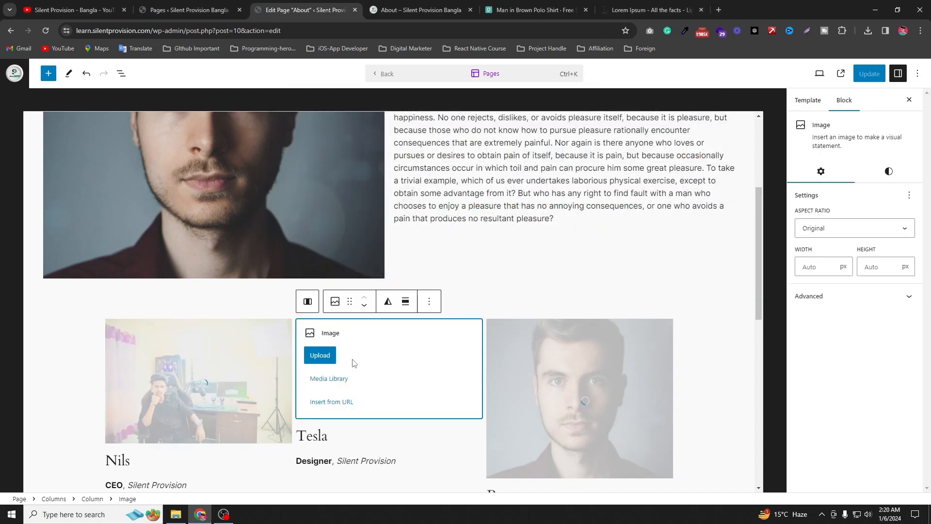
click(320, 357)
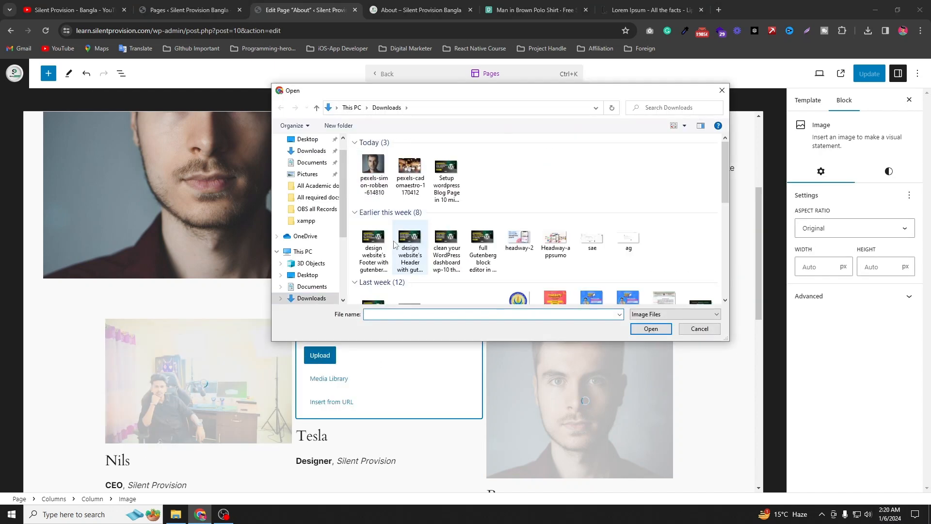
scroll(394, 244, down, 10)
click(409, 272)
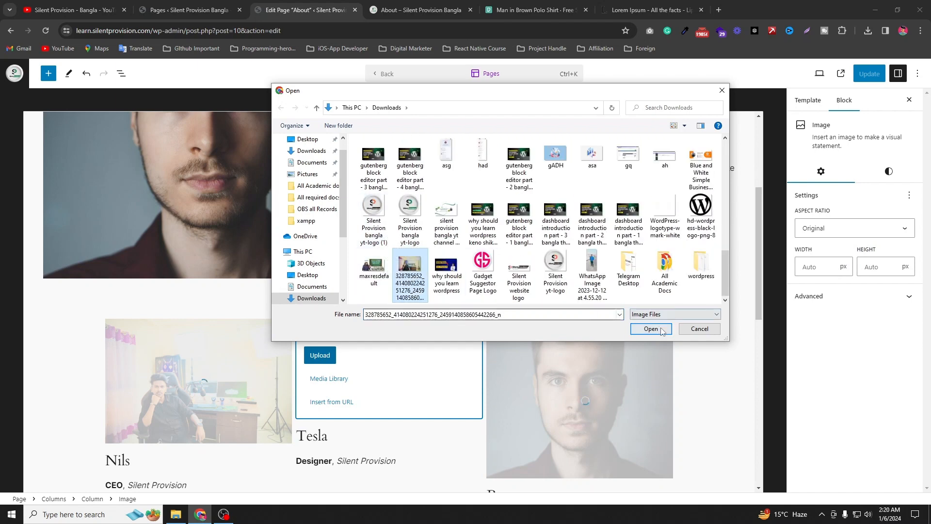
click(662, 330)
click(596, 375)
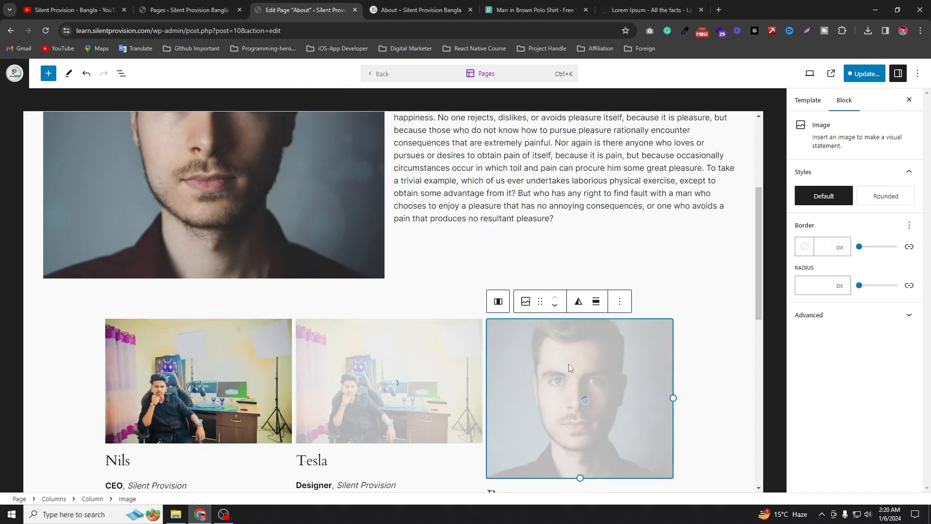
click(525, 301)
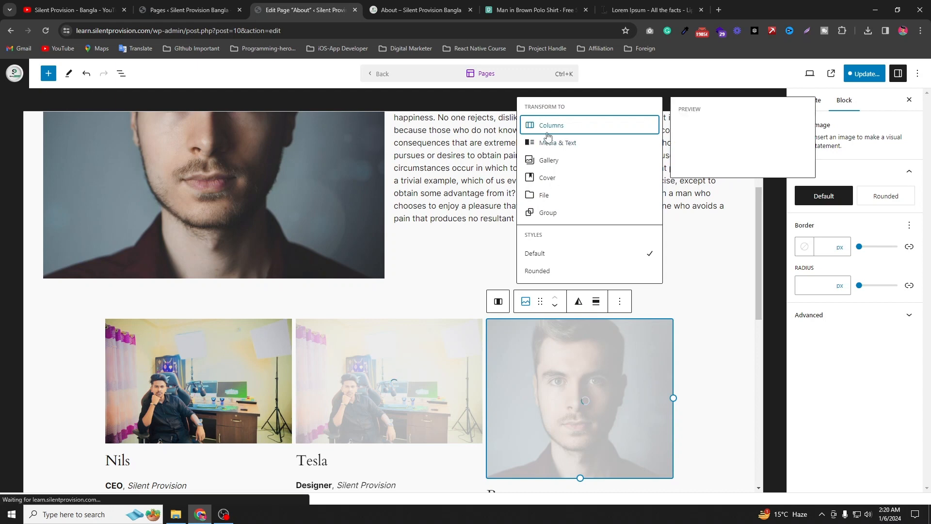
click(536, 379)
scroll(537, 378, down, 2)
click(619, 205)
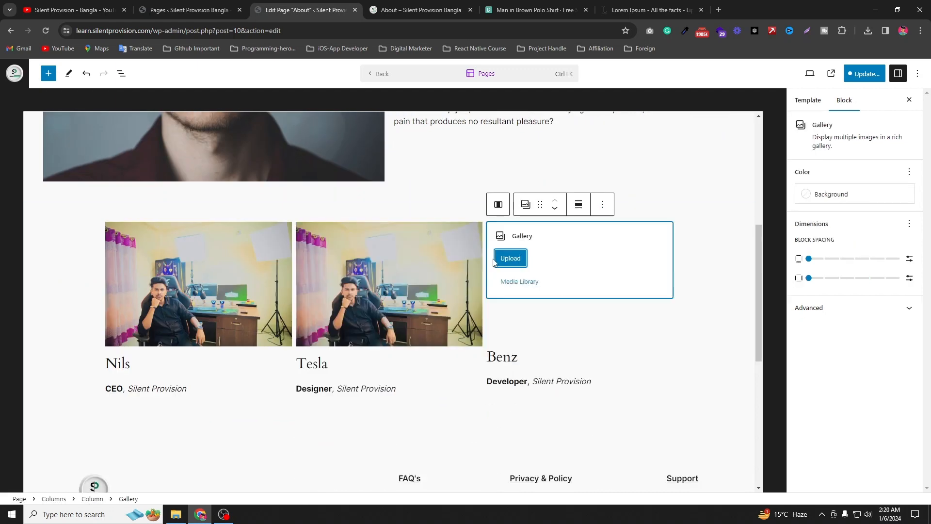
click(503, 257)
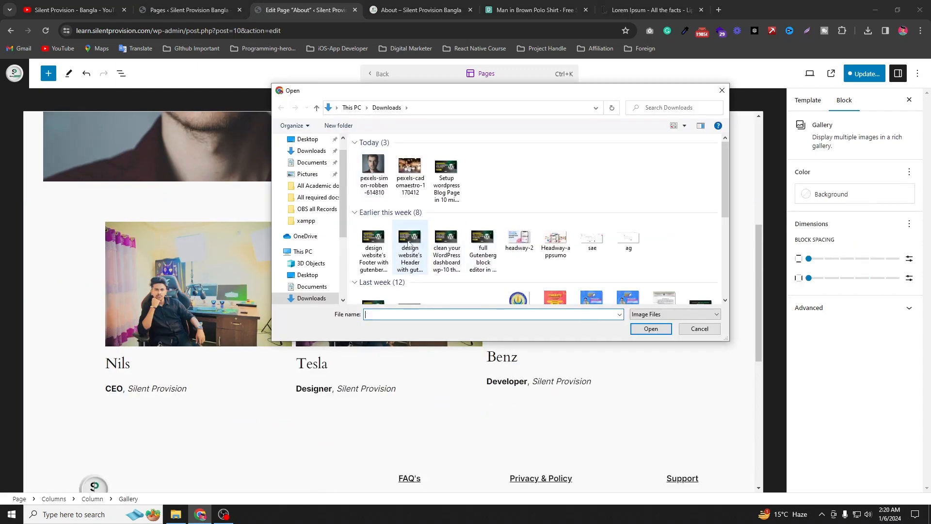
scroll(503, 260, down, 5)
click(410, 264)
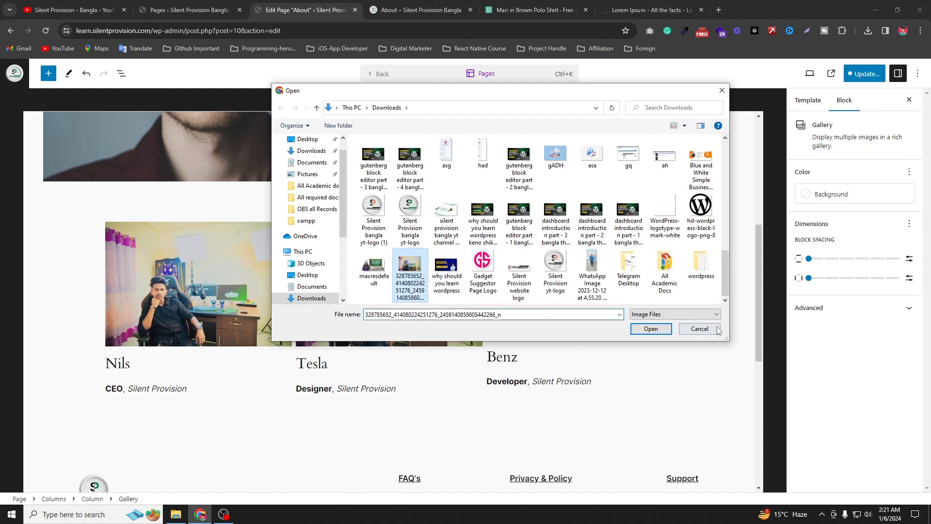
click(651, 328)
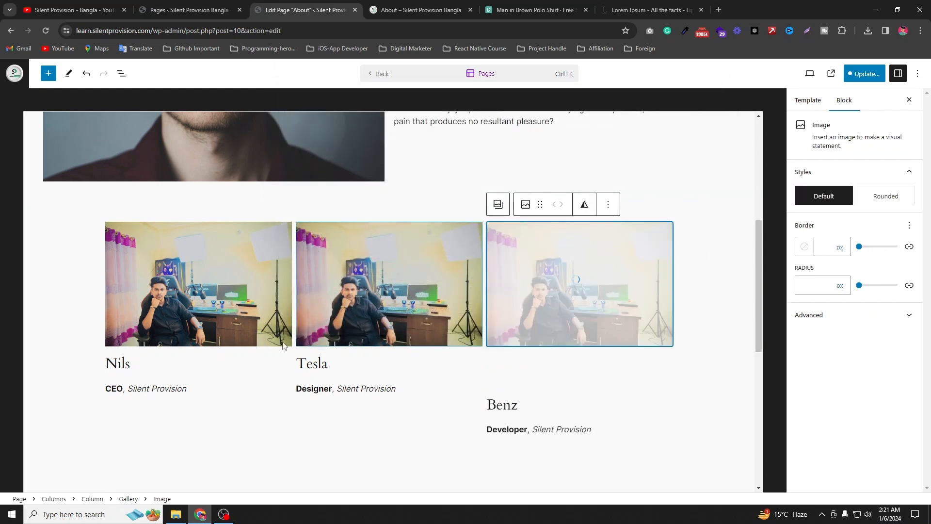
Save the Pages template and check the team section's images, names and roles on the refreshed live About page.
click(865, 73)
click(821, 73)
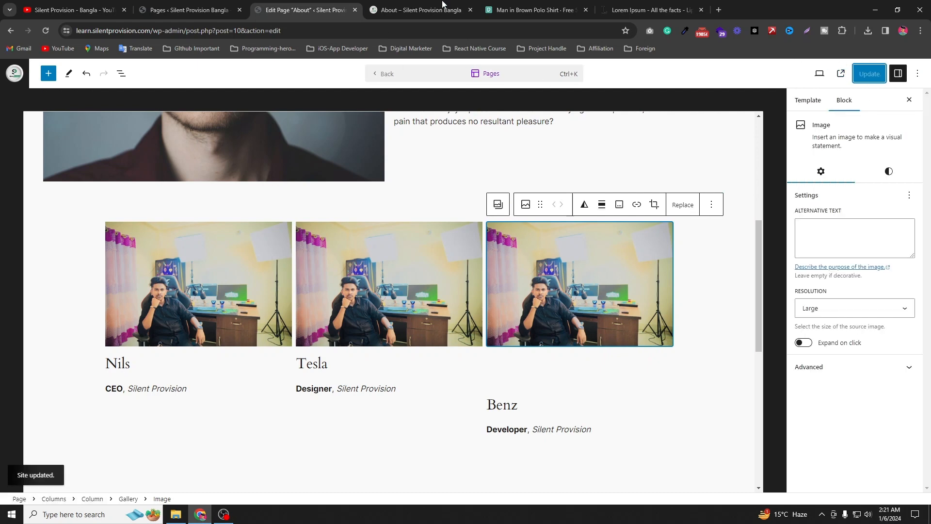
click(446, 4)
click(47, 31)
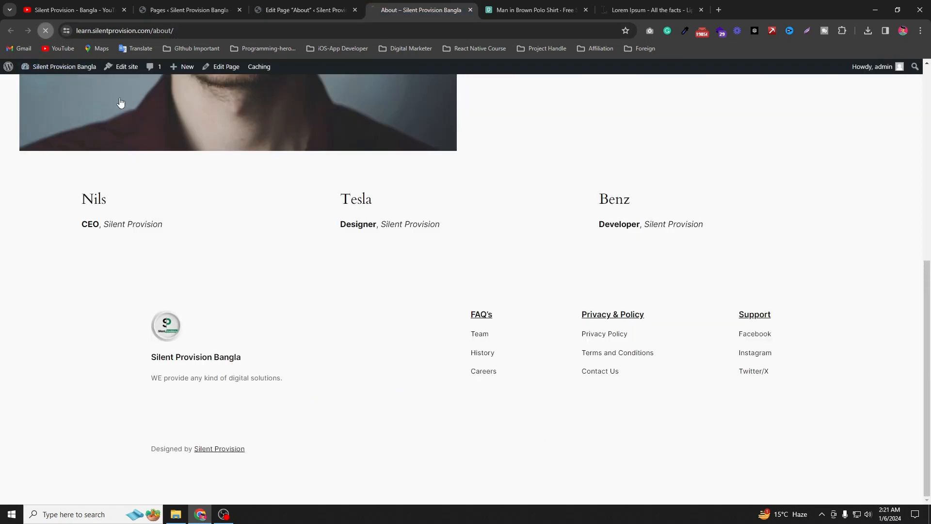
scroll(345, 248, down, 3)
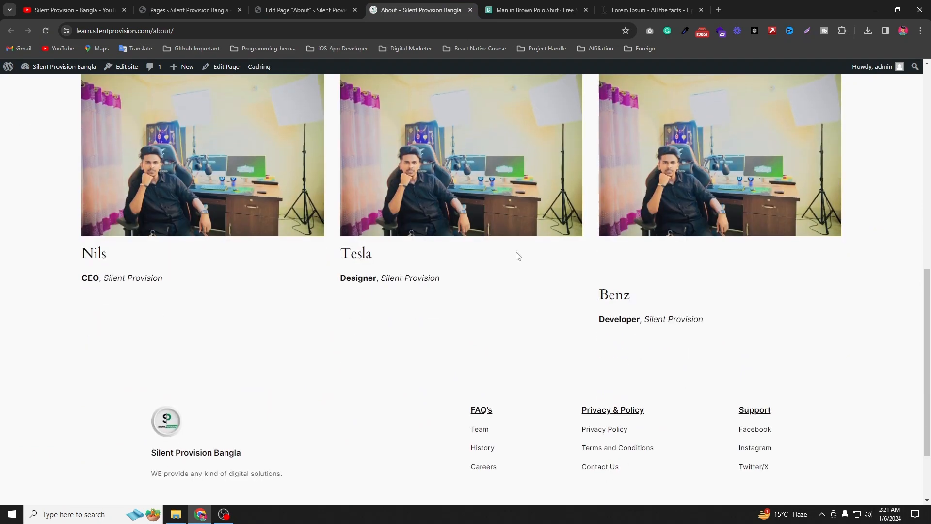
drag(83, 245, 152, 260)
click(92, 255)
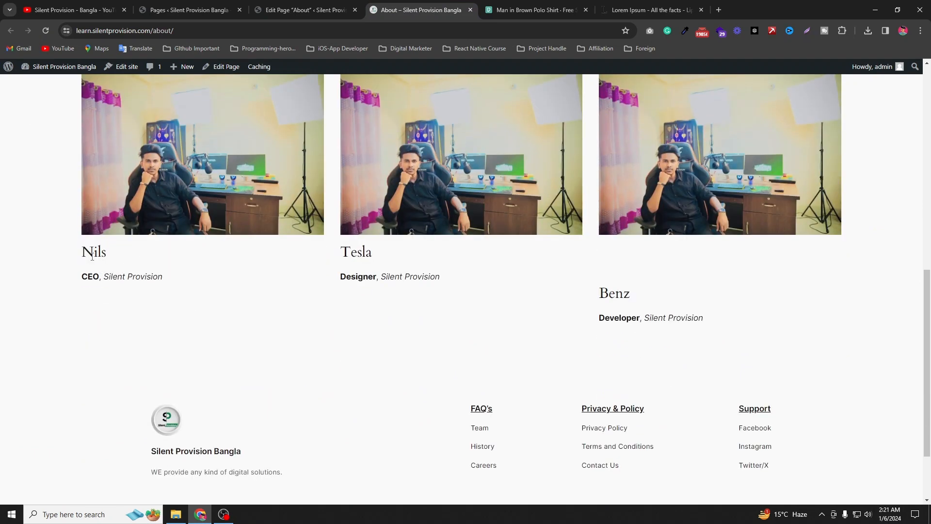
drag(102, 280, 163, 275)
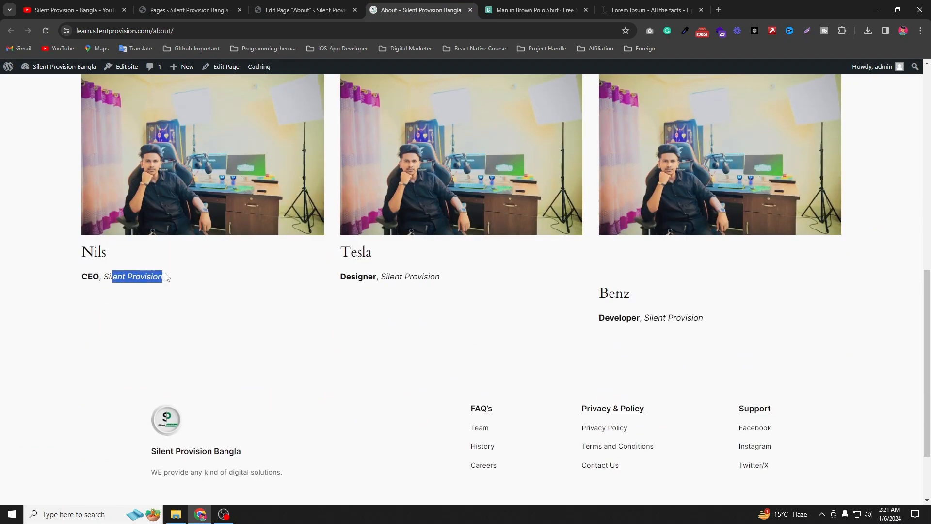
drag(341, 251, 366, 252)
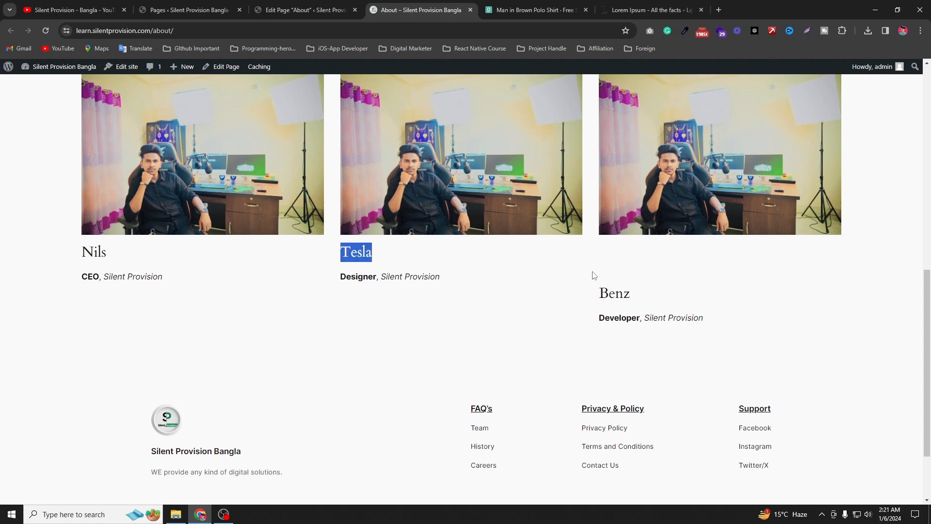
Duplicate the second team column in the Pages template to create a matching third column.
key(ctrl+Page_Up)
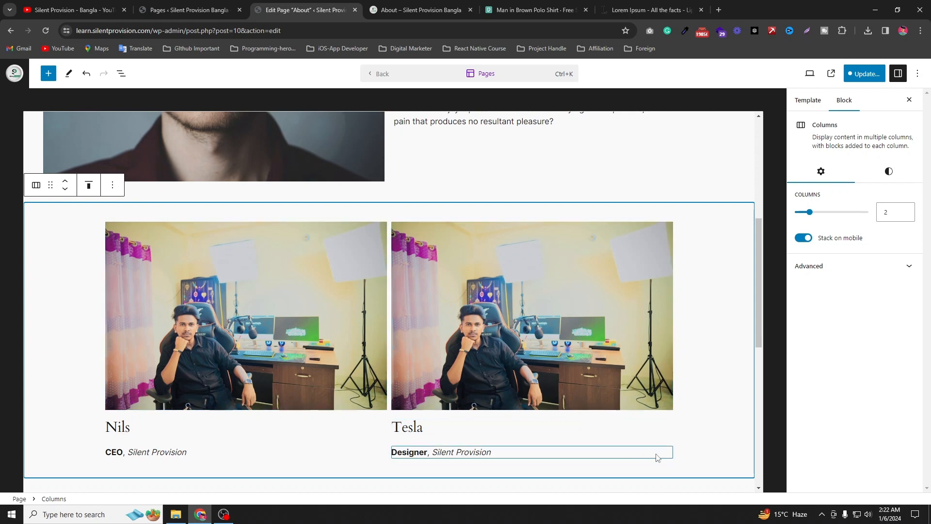
click(668, 441)
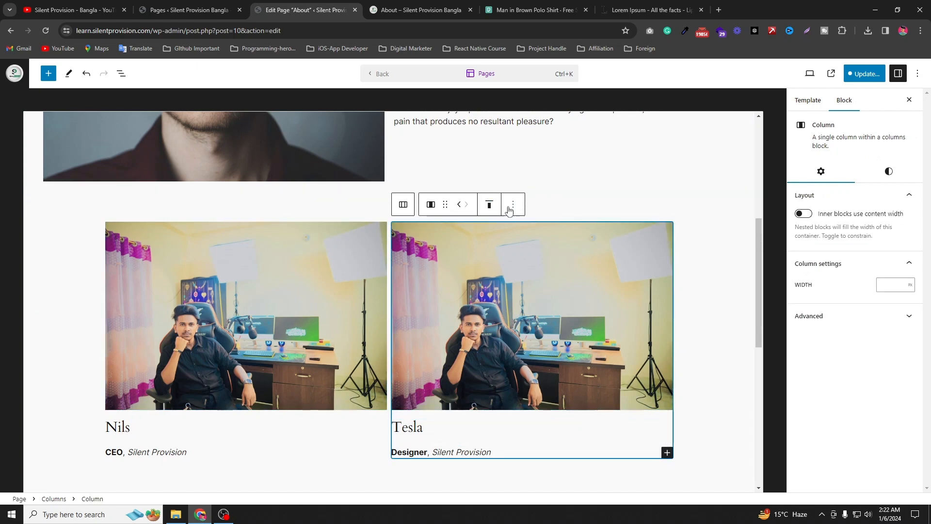
click(513, 204)
click(564, 276)
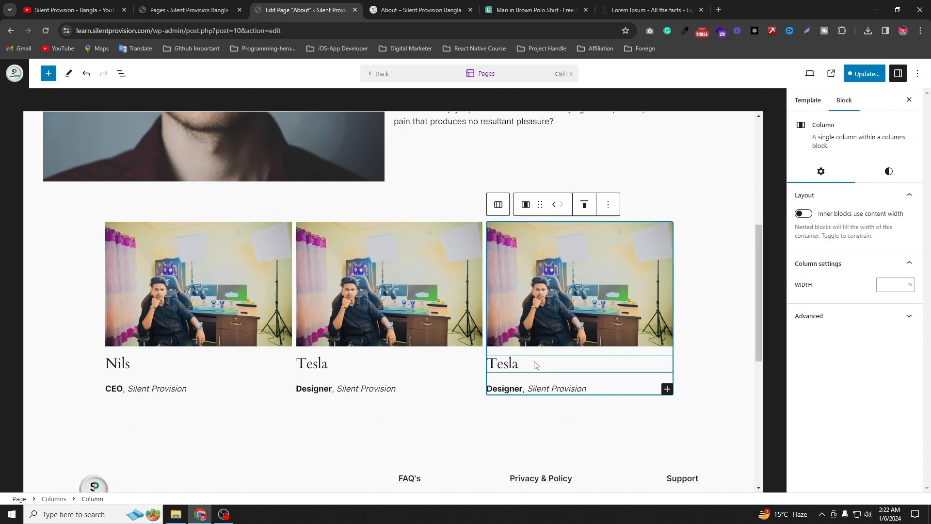
Replace the name heading in the duplicated third team column with the third team member's name.
drag(534, 362, 487, 364)
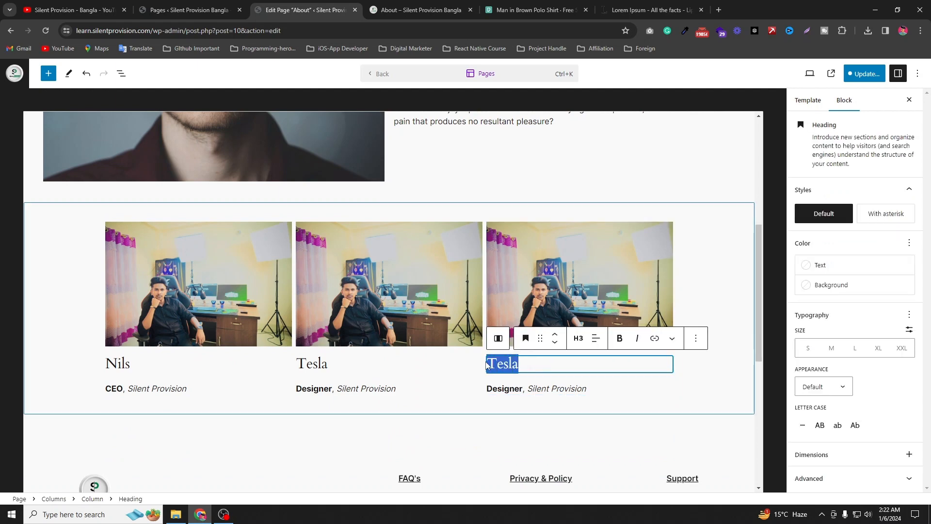
text(Be)
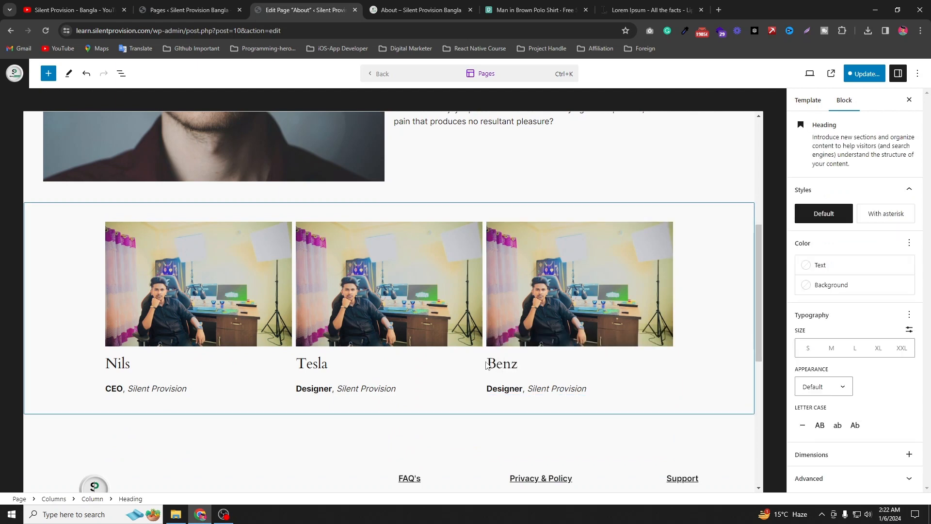
text(nz)
Change the bold role text in the third team column to Developer.
click(525, 390)
double_click(526, 389)
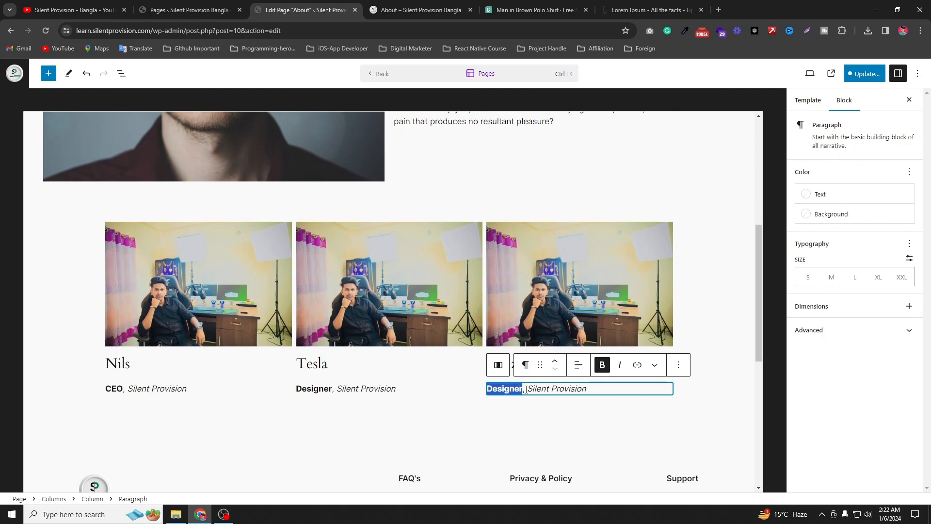
text(Dee)
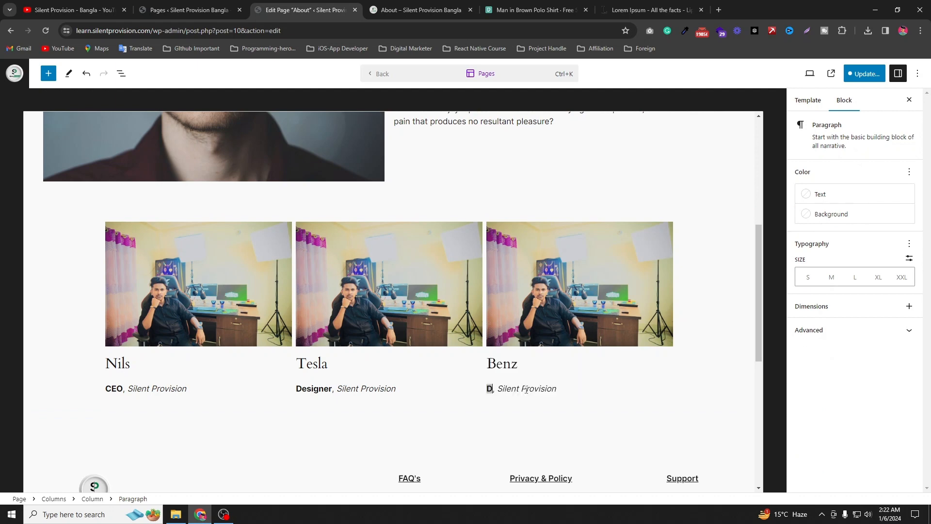
key(BackSpace)
text(eloper)
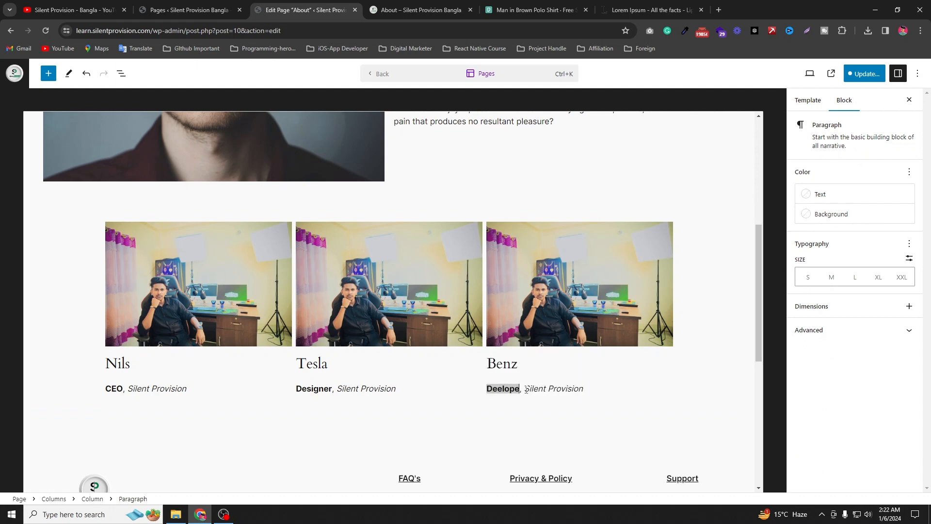
key(BackSpace)
key(BackSpace)
key(BackSpace)
key(BackSpace)
key(BackSpace)
key(BackSpace)
text(veloper)
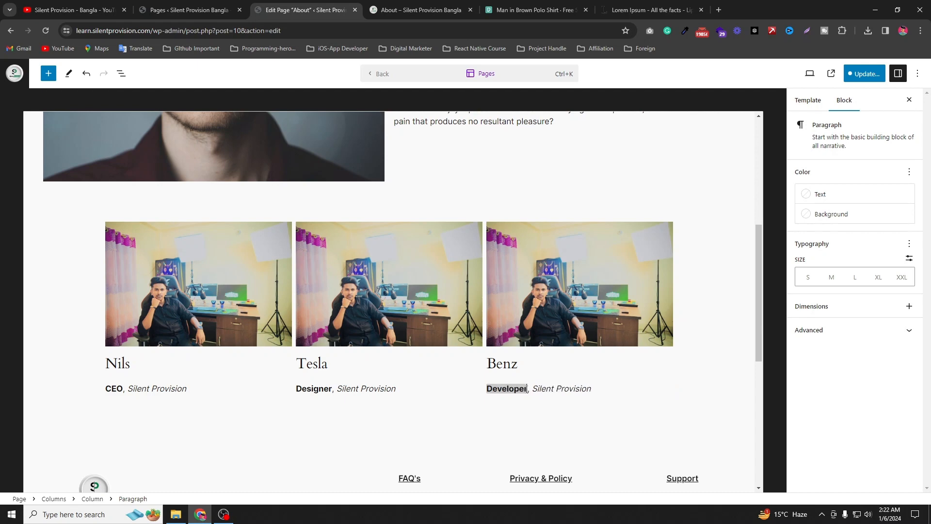
click(710, 388)
Save the Pages template and check the alignment of the three team columns on the refreshed live About page.
click(865, 75)
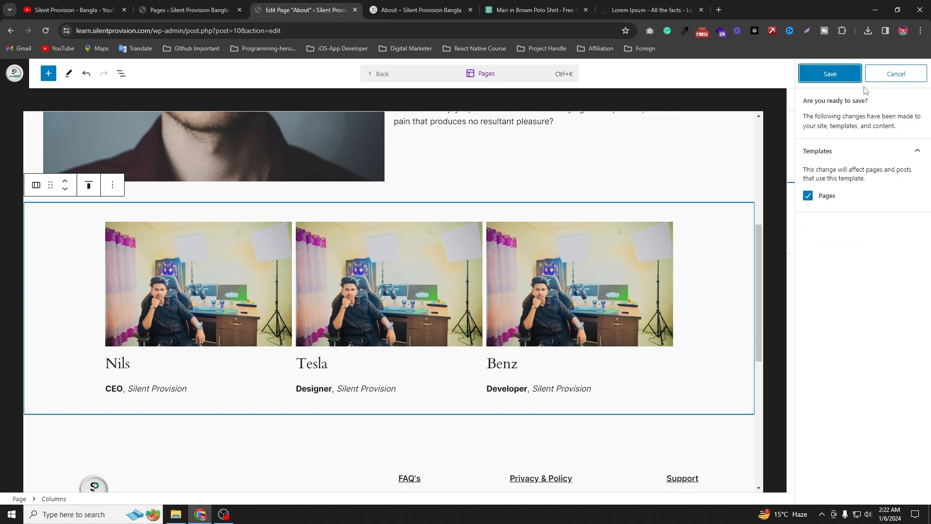
click(833, 72)
click(417, 10)
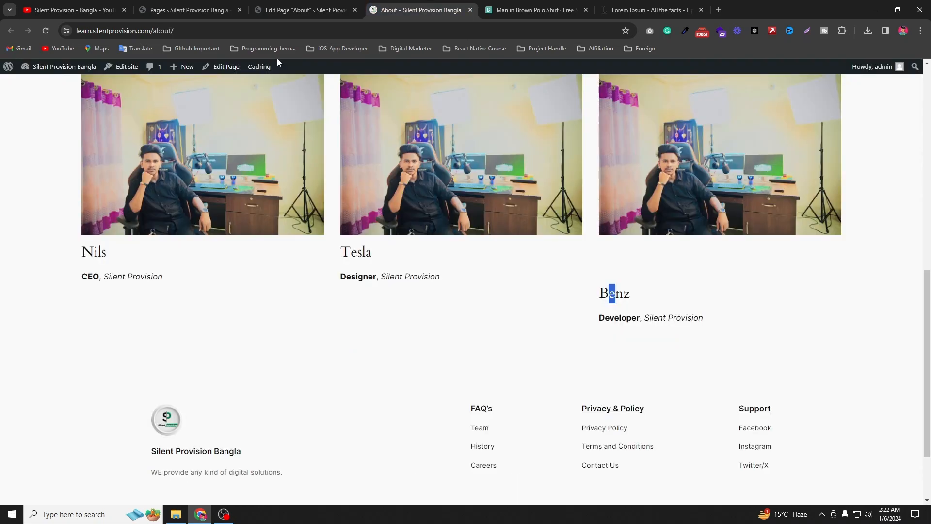
click(45, 30)
scroll(300, 247, down, 4)
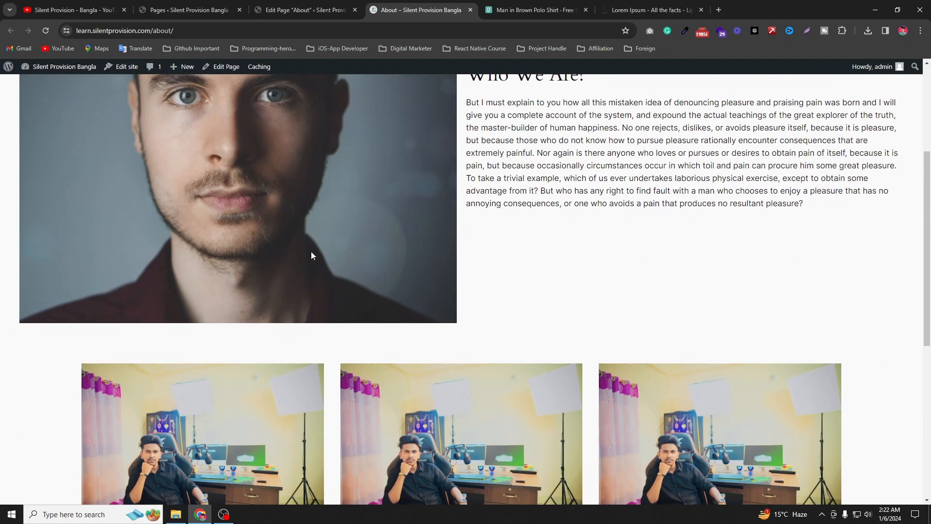
scroll(312, 256, down, 5)
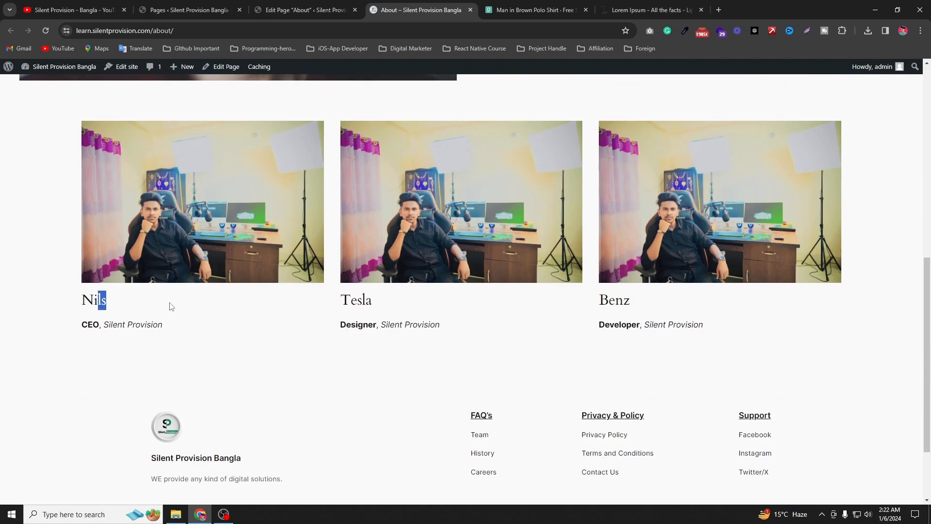
scroll(177, 241, up, 3)
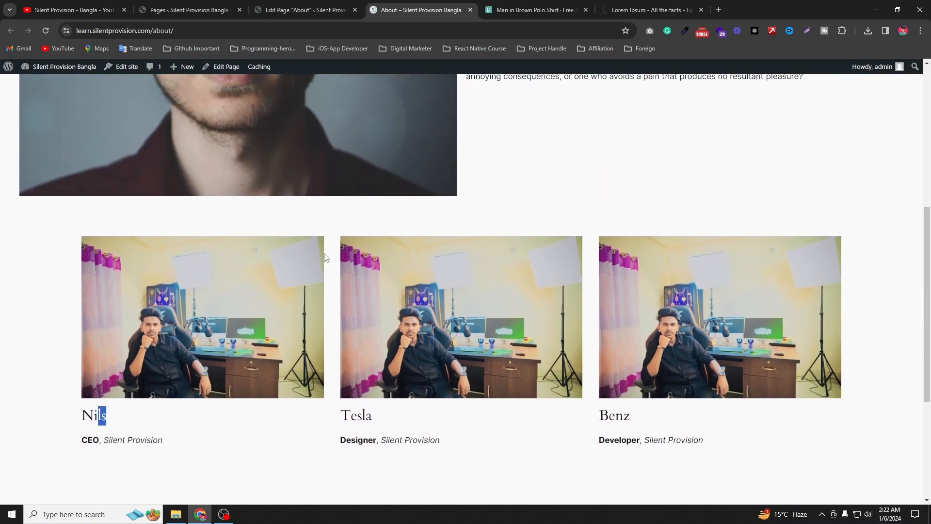
scroll(428, 275, down, 3)
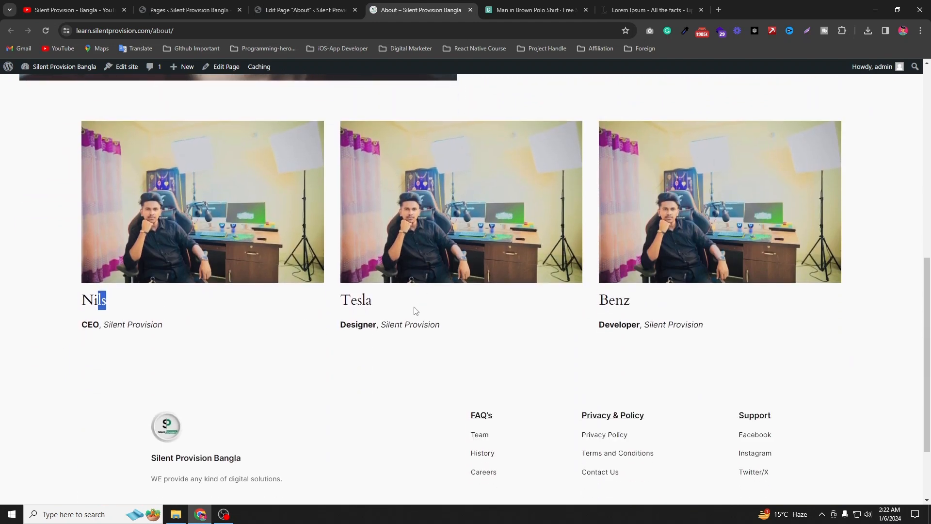
drag(377, 311, 398, 320)
drag(163, 326, 90, 328)
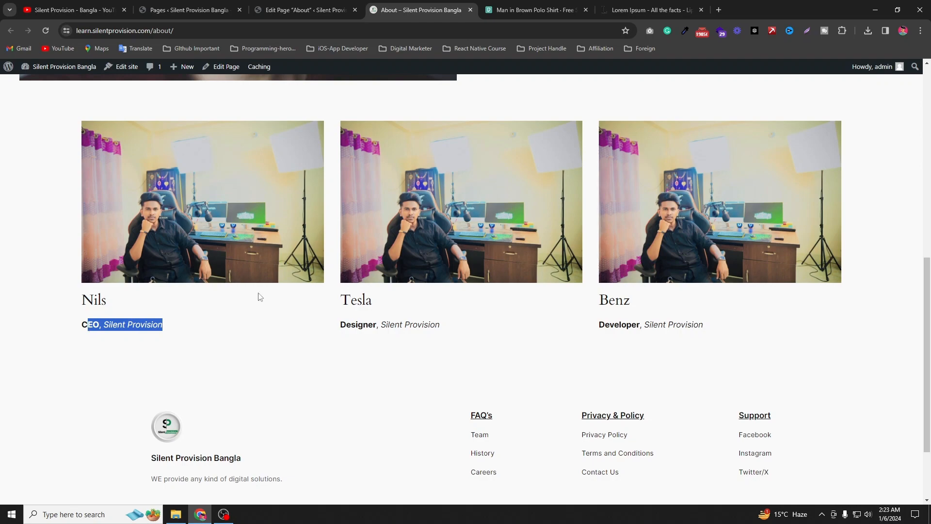
scroll(549, 325, up, 5)
Add an empty block before the team Columns block and insert a Separator there.
click(256, 6)
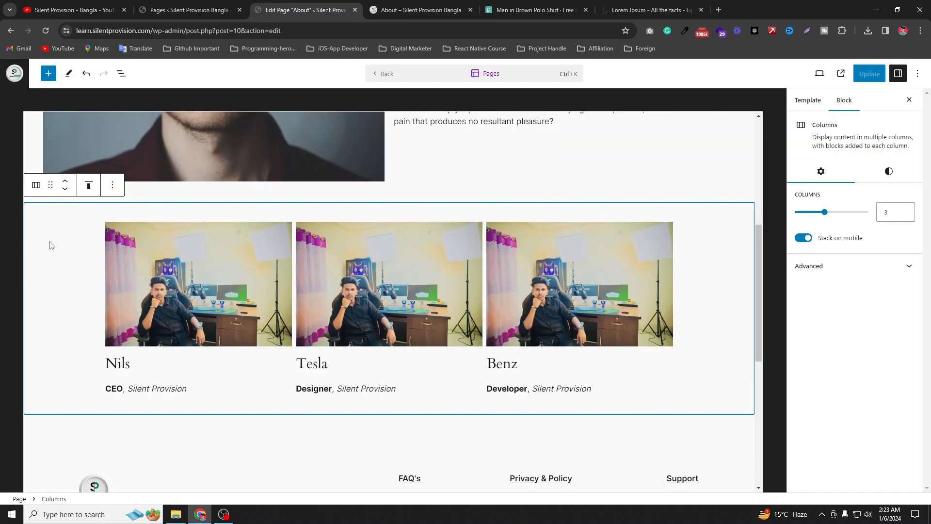
click(113, 185)
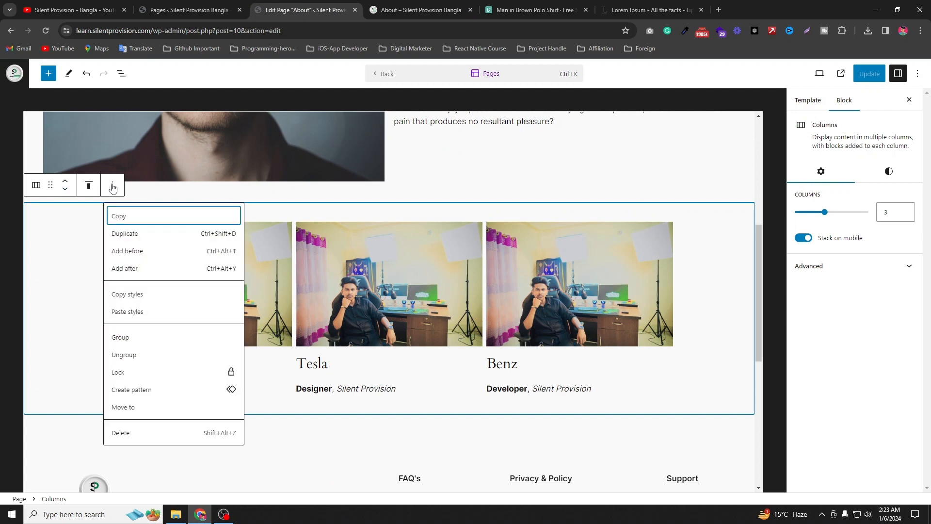
click(163, 257)
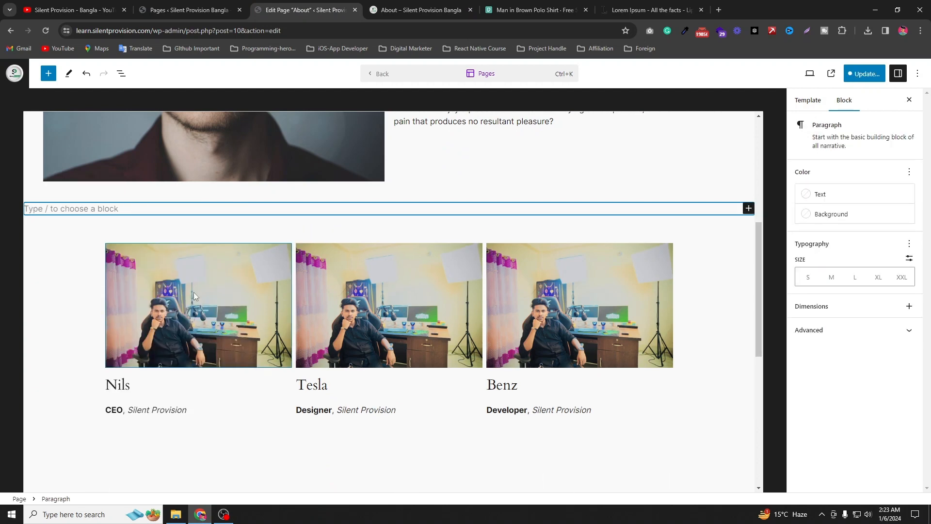
click(748, 209)
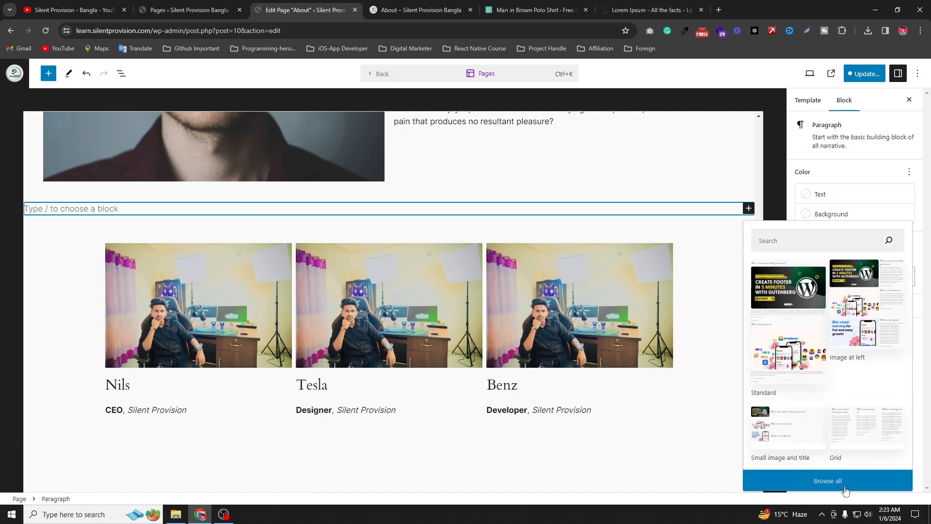
click(827, 480)
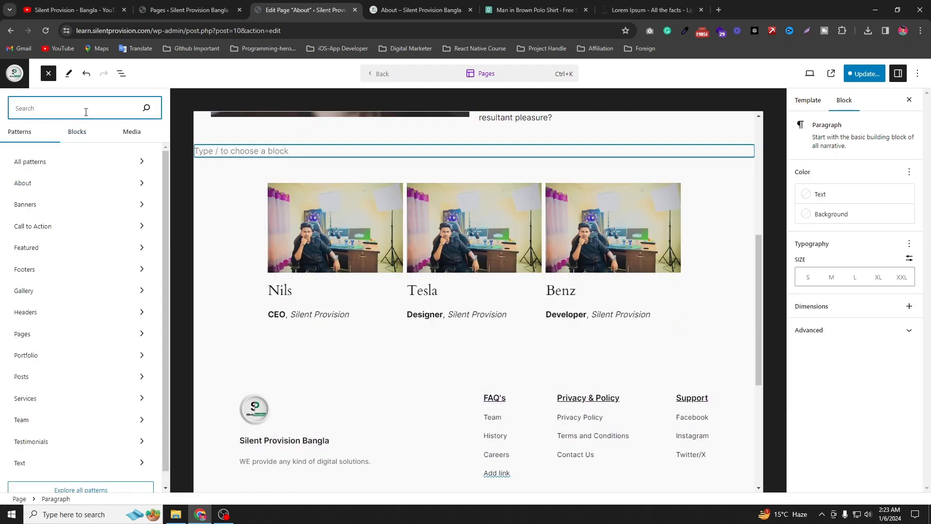
text(sepa)
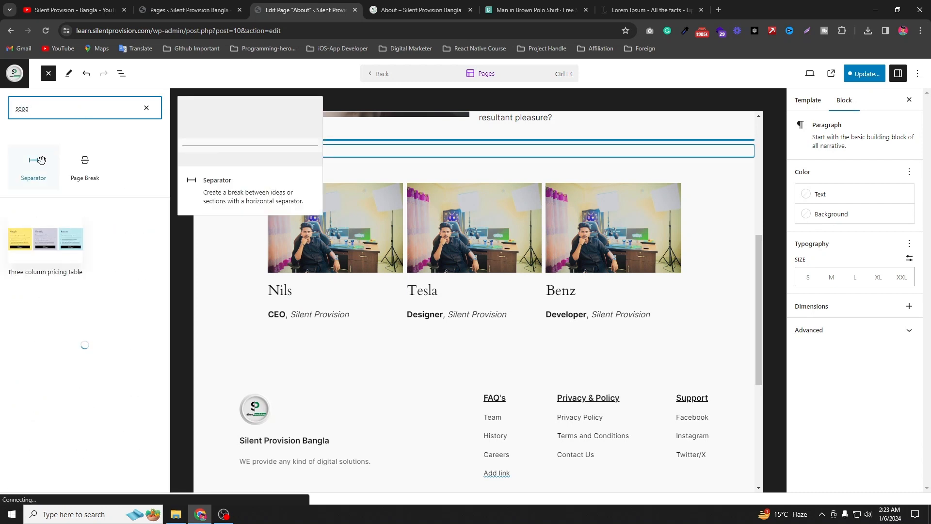
click(41, 160)
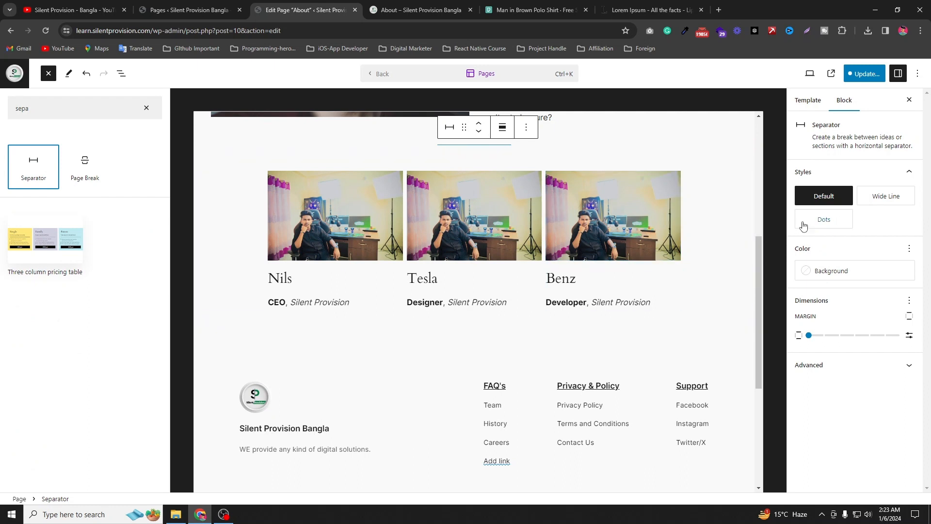
Give the separator above the team section the Dots style and the Contrast (#111111) background color.
click(872, 201)
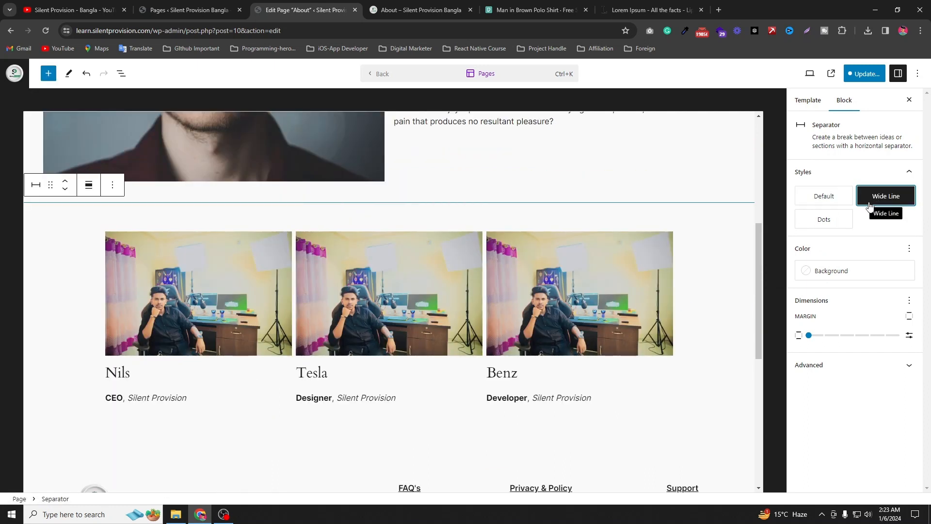
click(842, 221)
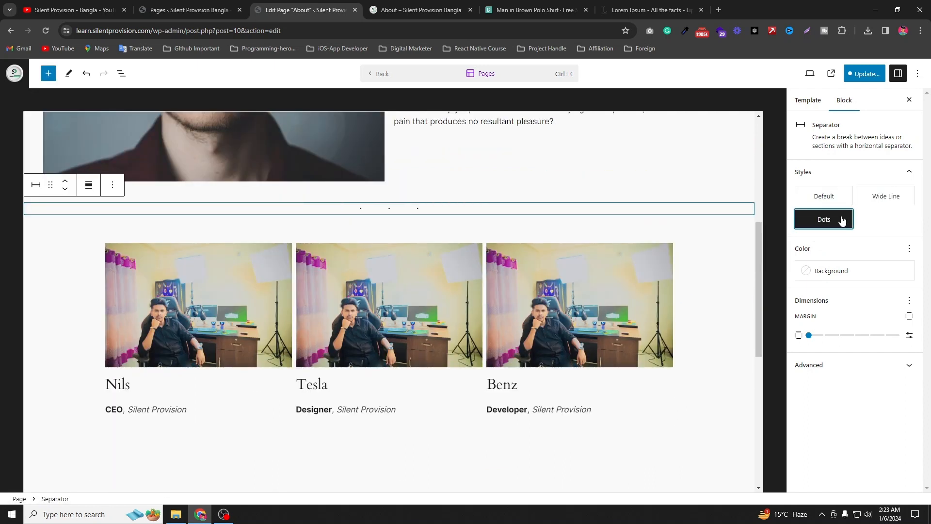
click(819, 275)
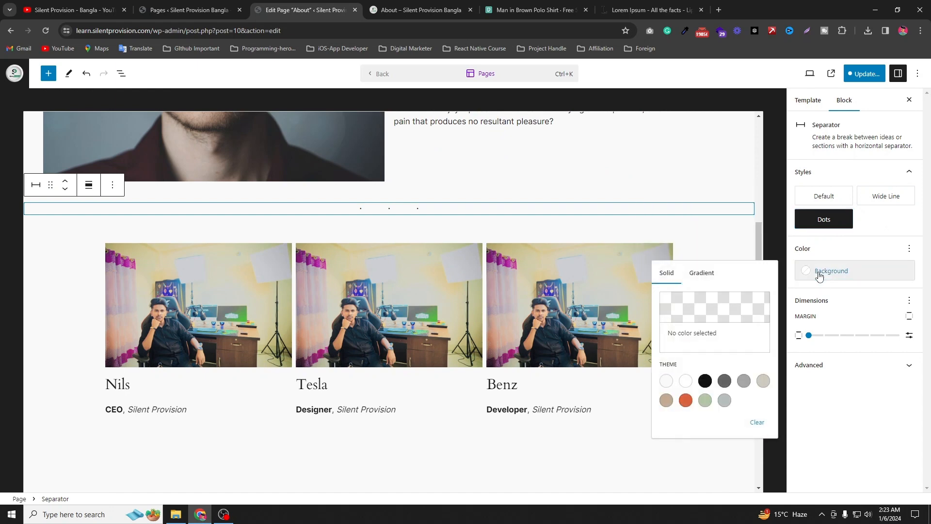
click(706, 384)
click(743, 380)
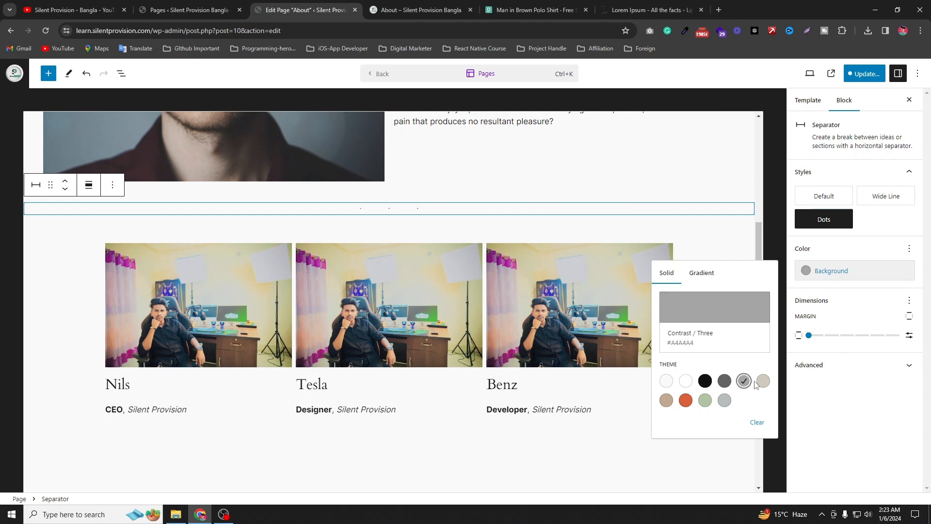
click(705, 382)
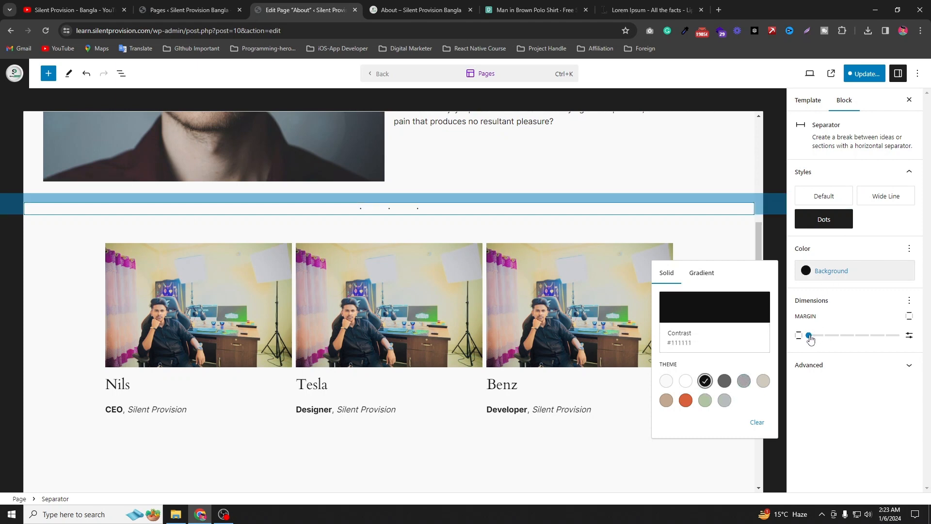
Set the separator's margin to the minimum, try the Wide Line style and switch back to Dots.
mouse_move(809, 335)
mouse_down()
mouse_move(830, 338)
mouse_move(809, 342)
mouse_up()
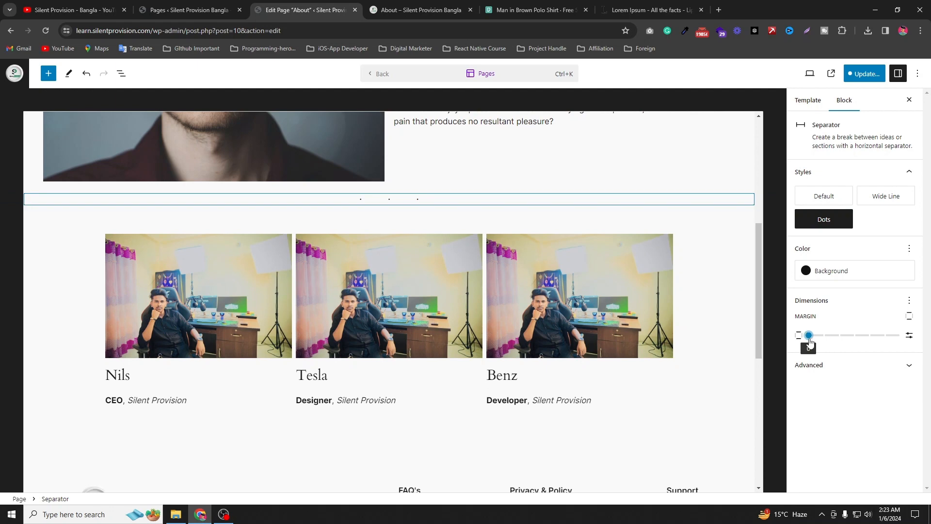
click(874, 199)
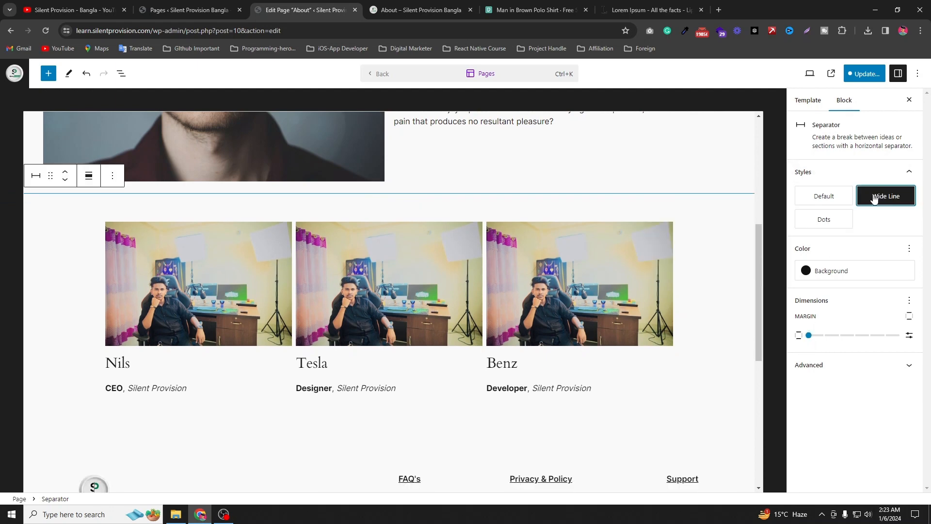
click(832, 221)
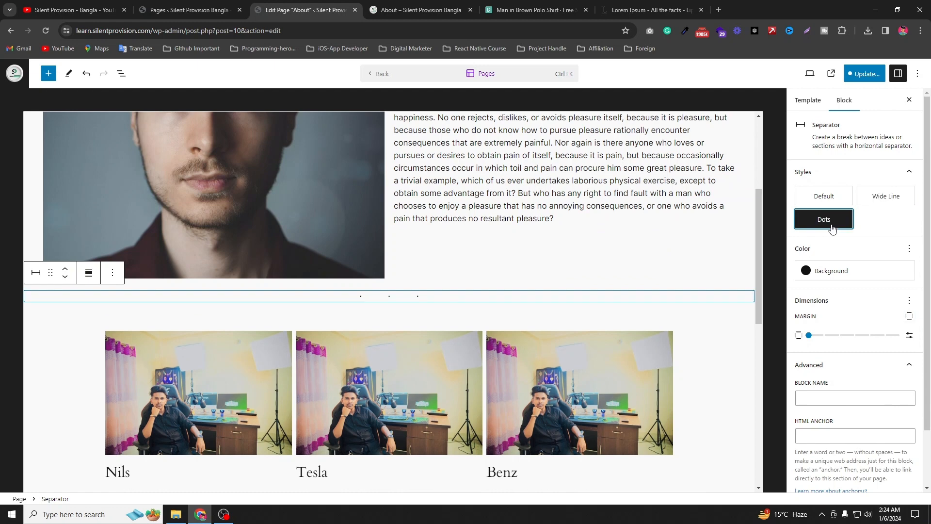
Save the Pages template and check the dotted separator above the team section on the refreshed live About page.
click(853, 74)
click(830, 74)
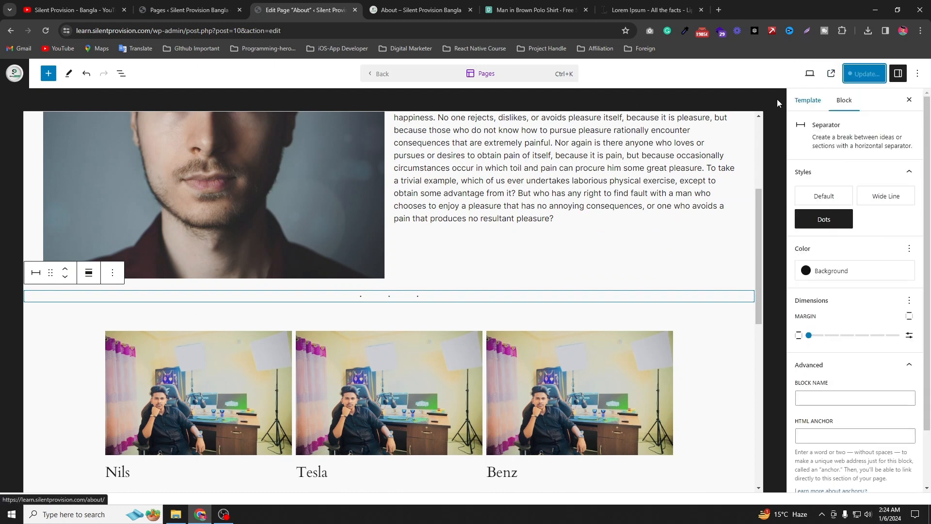
click(417, 10)
click(45, 30)
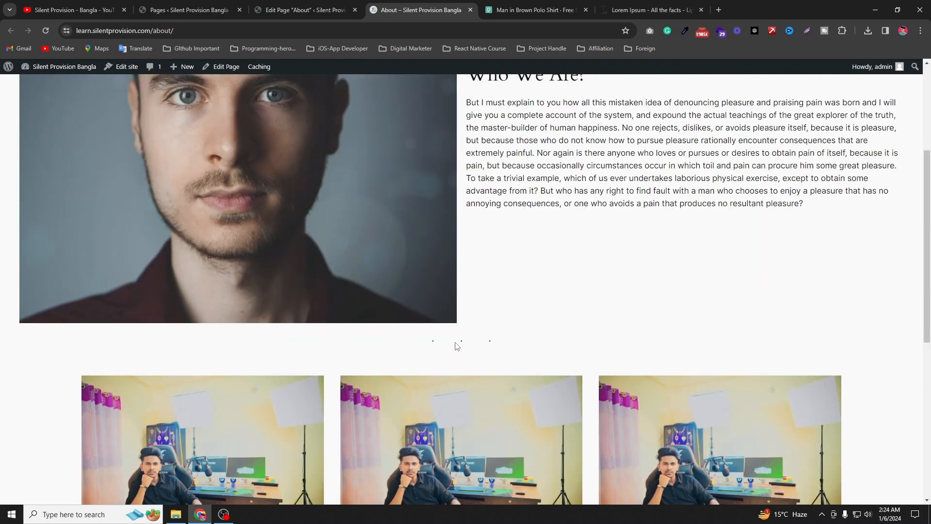
scroll(474, 343, down, 3)
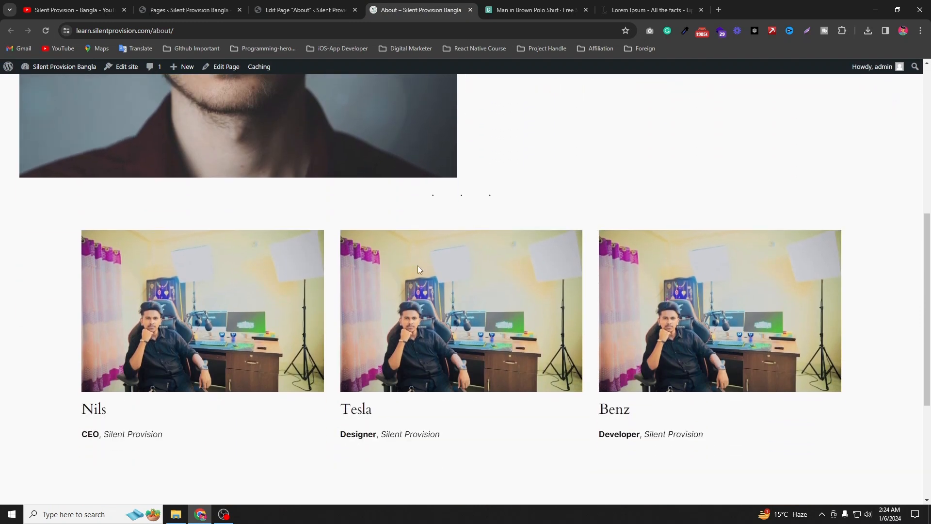
In the Pages template editor, add an empty block after the dotted separator and insert a Heading block there.
click(307, 9)
scroll(621, 324, up, 2)
scroll(384, 367, down, 1)
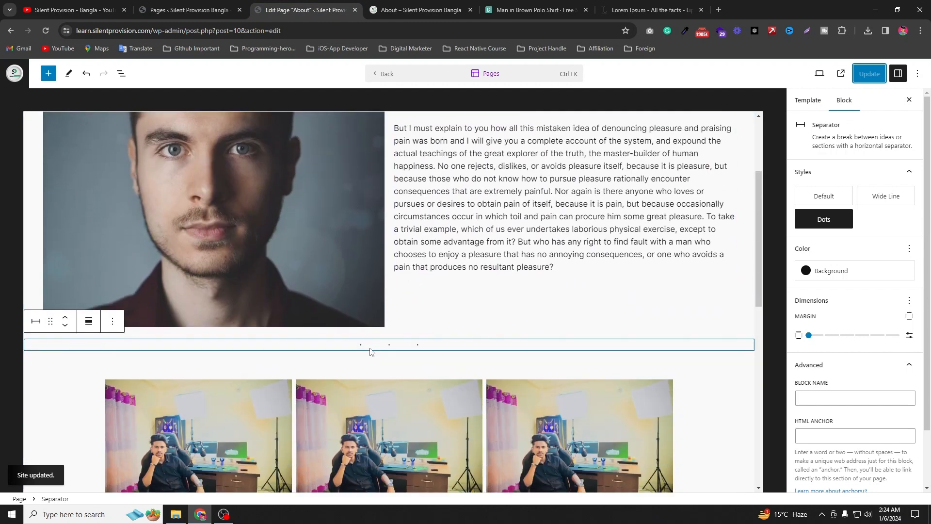
scroll(334, 292, down, 3)
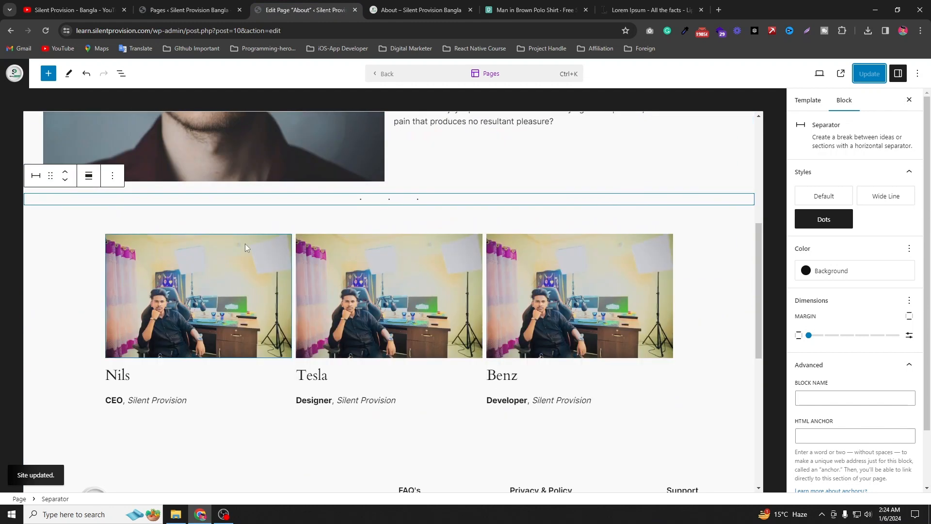
click(113, 176)
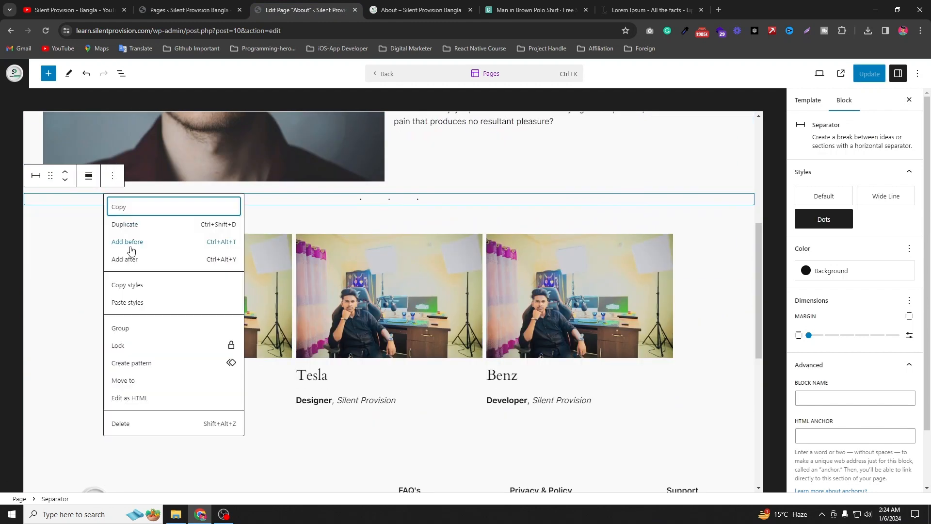
click(161, 259)
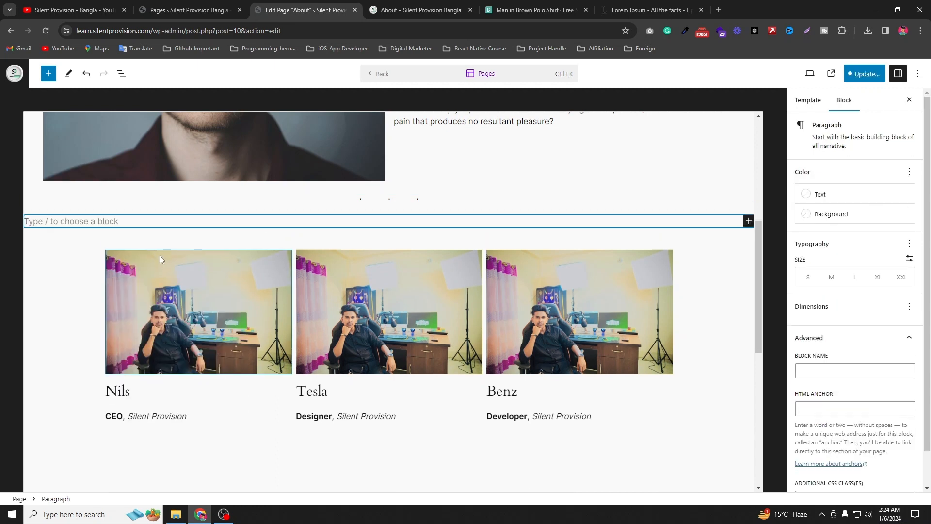
click(748, 221)
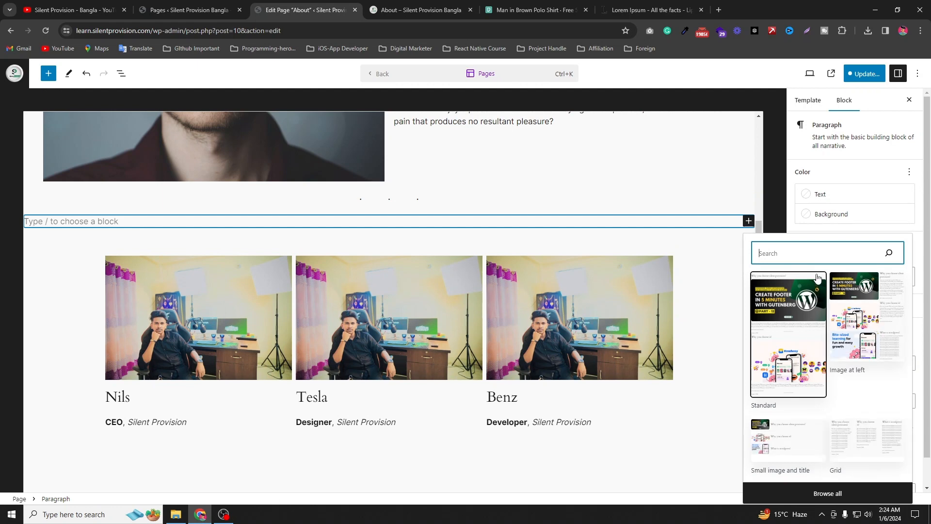
text(hea)
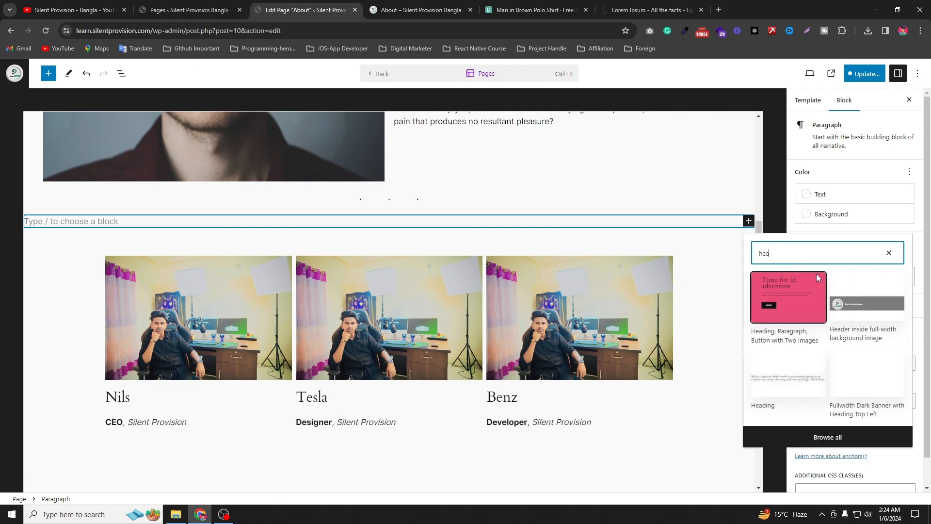
click(827, 493)
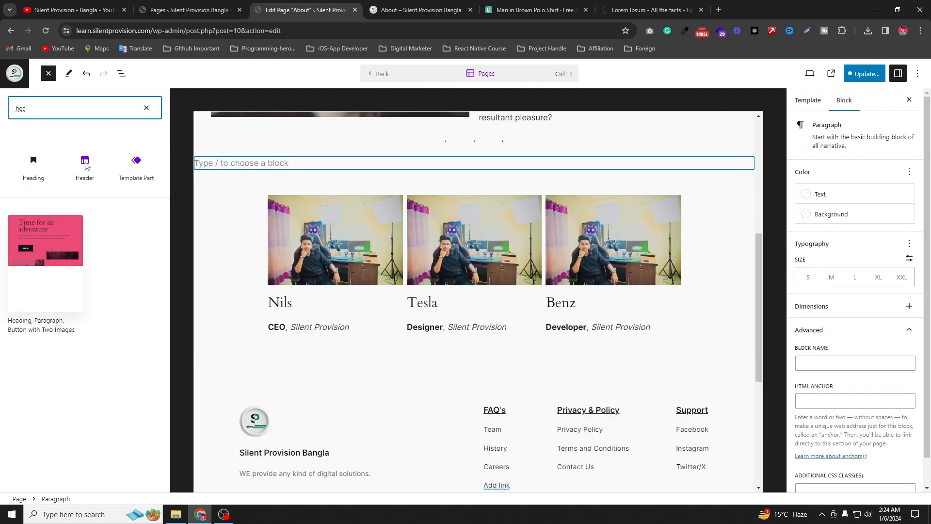
click(32, 164)
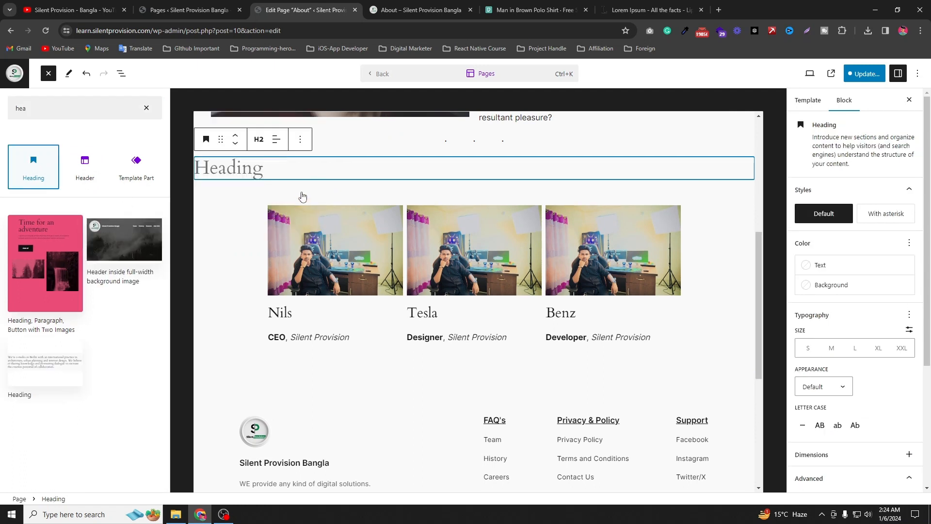
Center-align the new heading above the team columns and enter the text "Our Team Members".
click(276, 139)
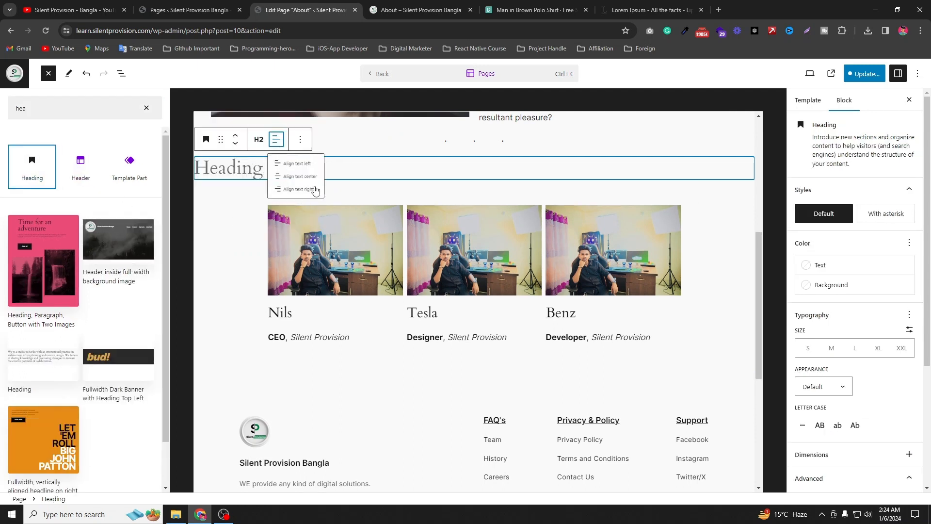
click(141, 245)
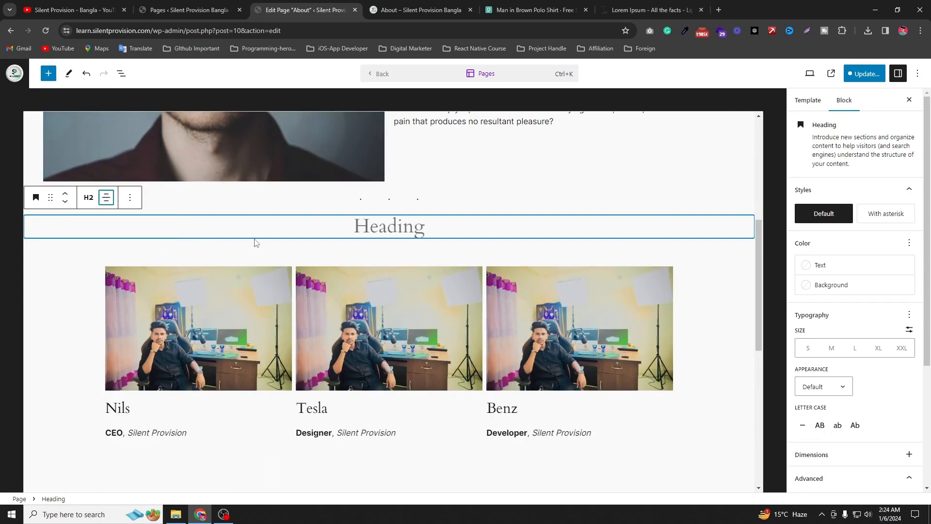
click(376, 230)
text(O)
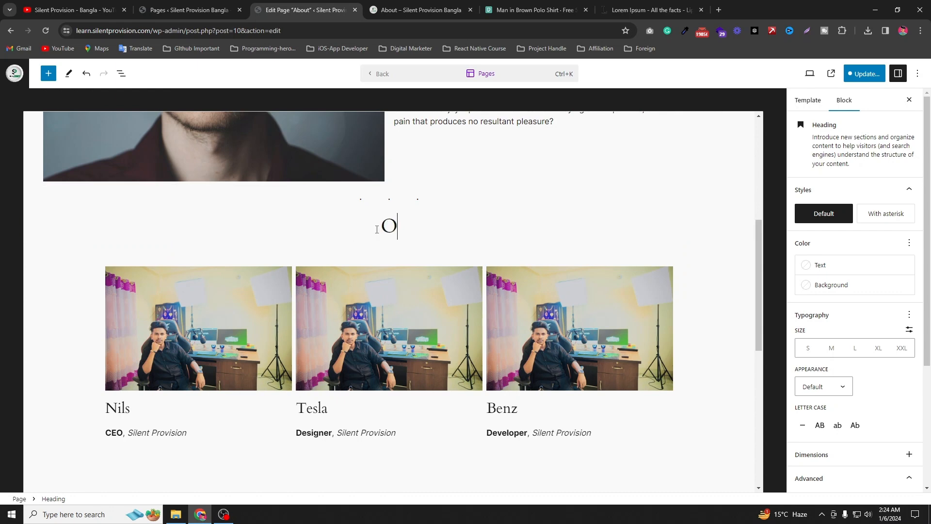
text(ur Team Memr)
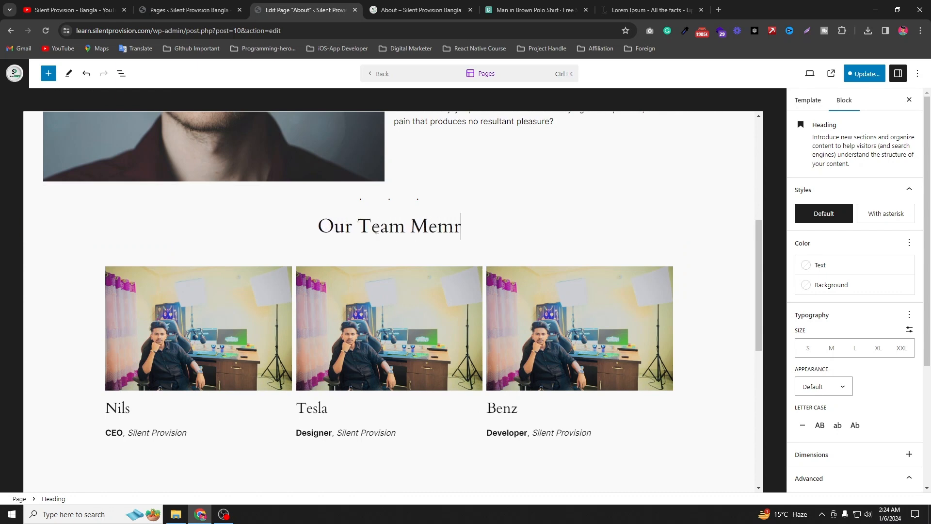
key(BackSpace)
text(bers)
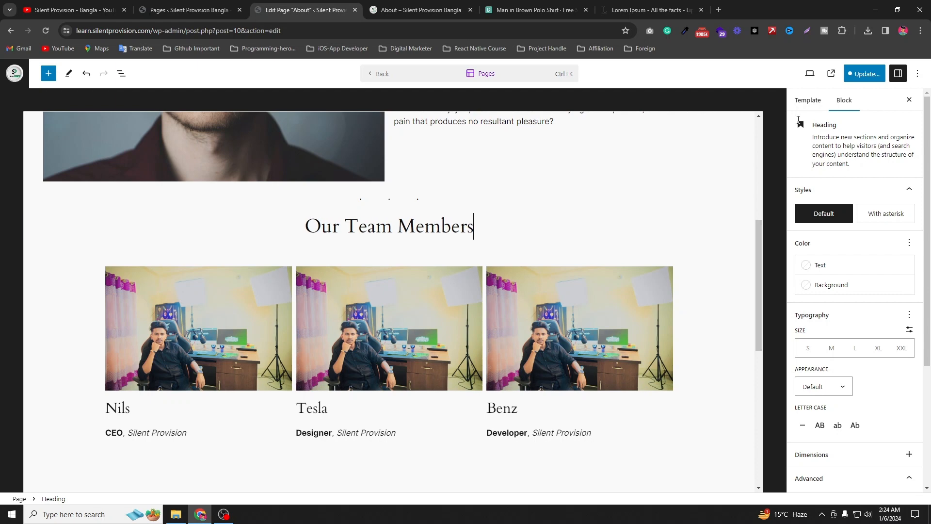
Save the Pages template and check the new team heading on the refreshed live About page.
click(864, 73)
click(830, 74)
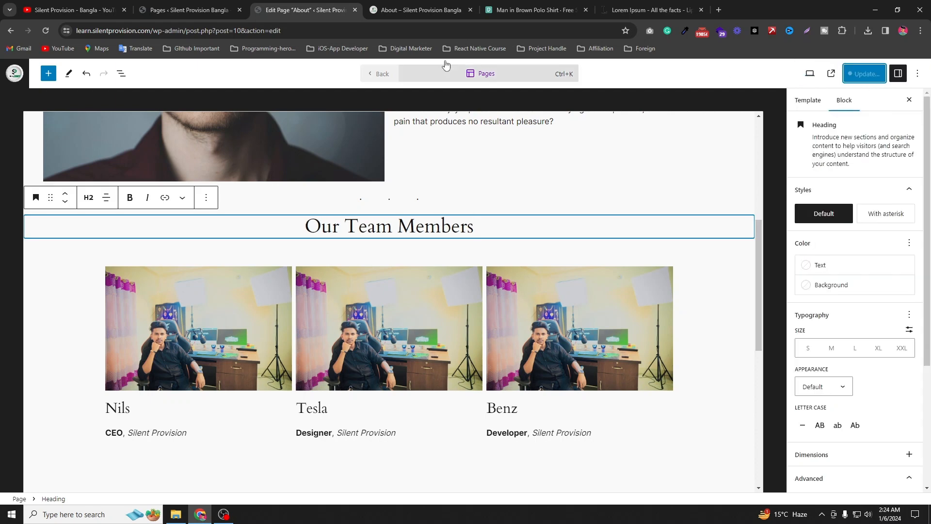
click(416, 9)
click(46, 31)
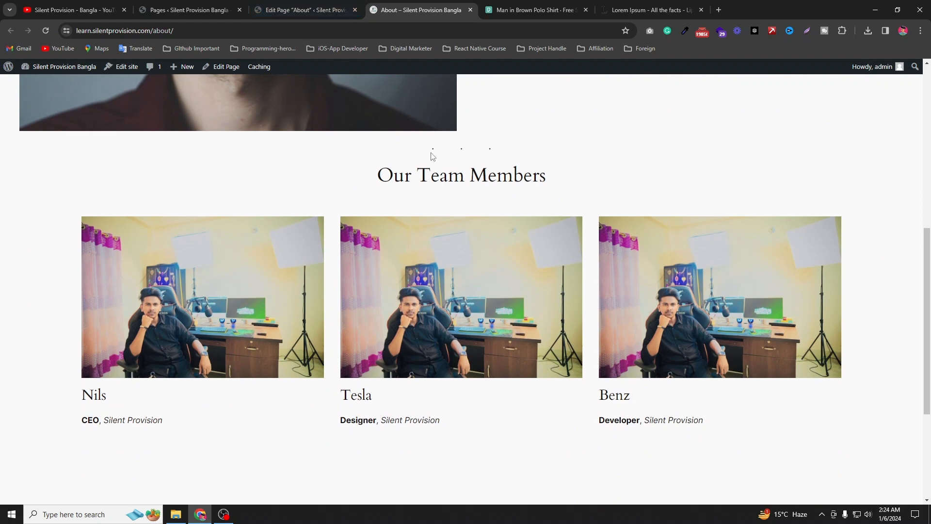
Back in the template editor, move the dotted separator below the "Our Team Members" heading.
key(ctrl+shift+Tab)
click(430, 199)
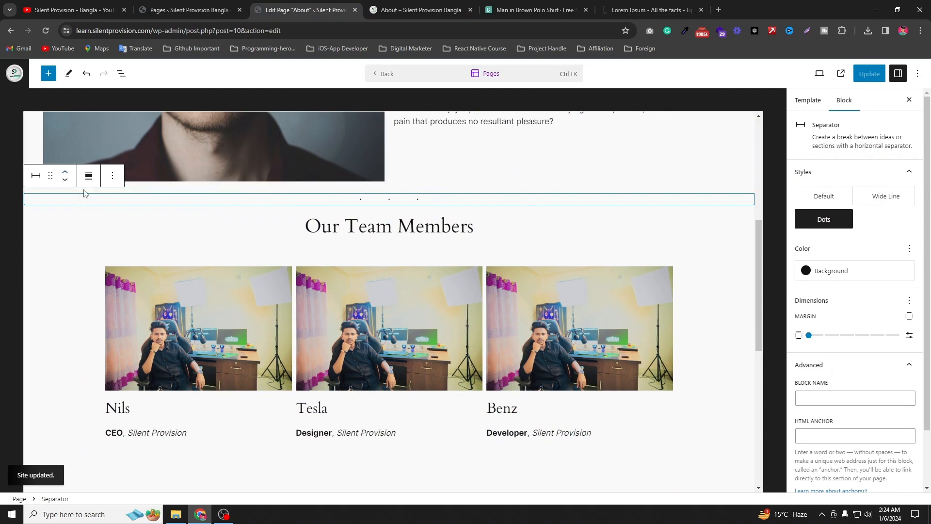
drag(51, 170, 170, 233)
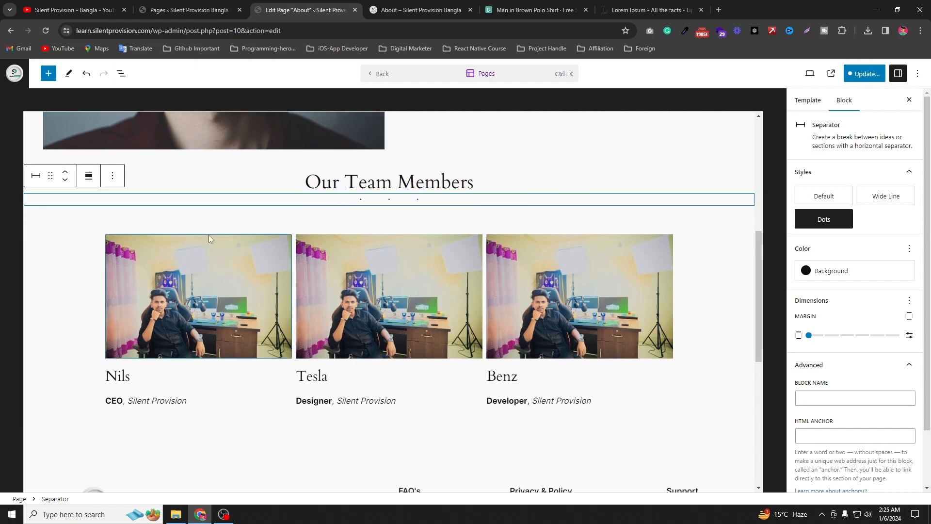
Save the template with the moved separator and review the whole refreshed live About page.
click(878, 71)
click(824, 130)
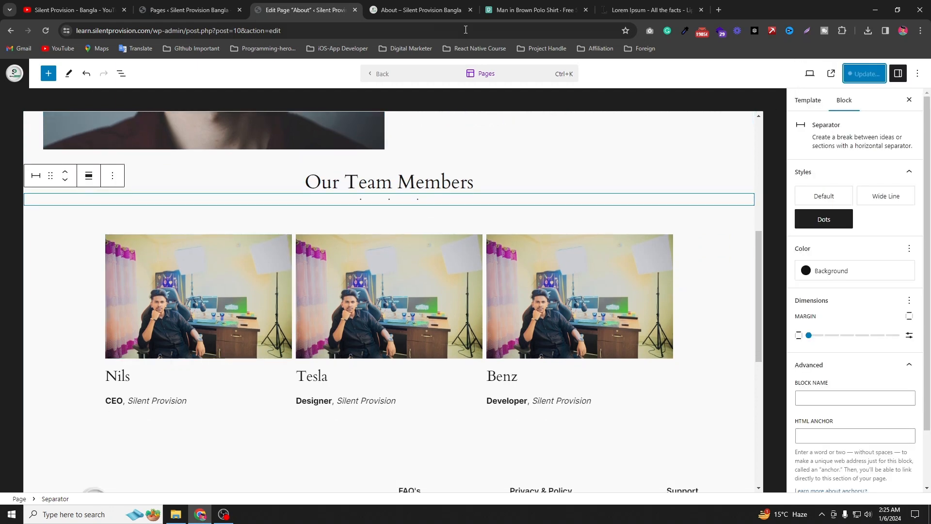
click(416, 10)
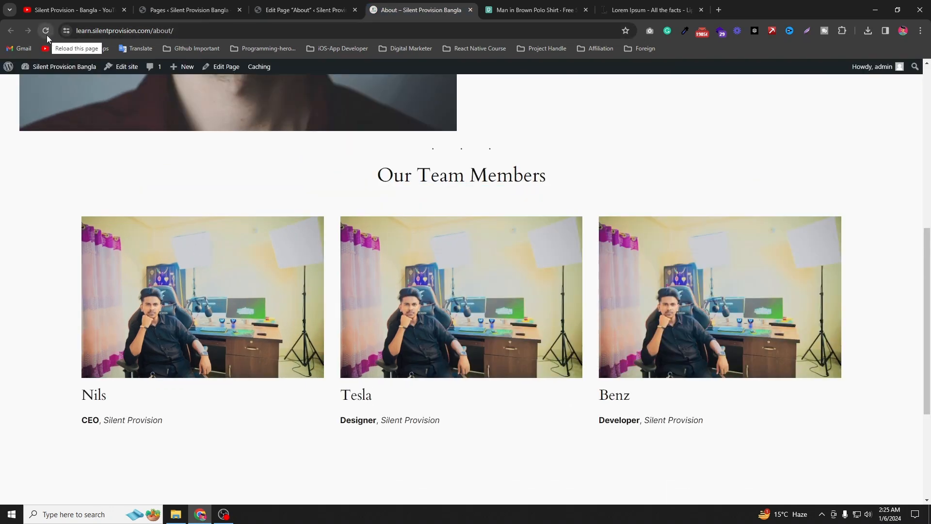
click(46, 35)
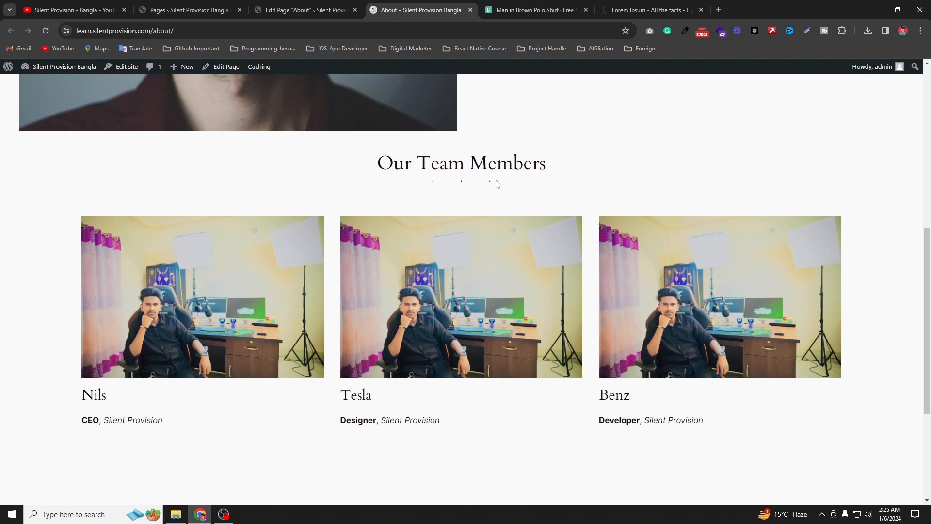
drag(453, 167, 498, 168)
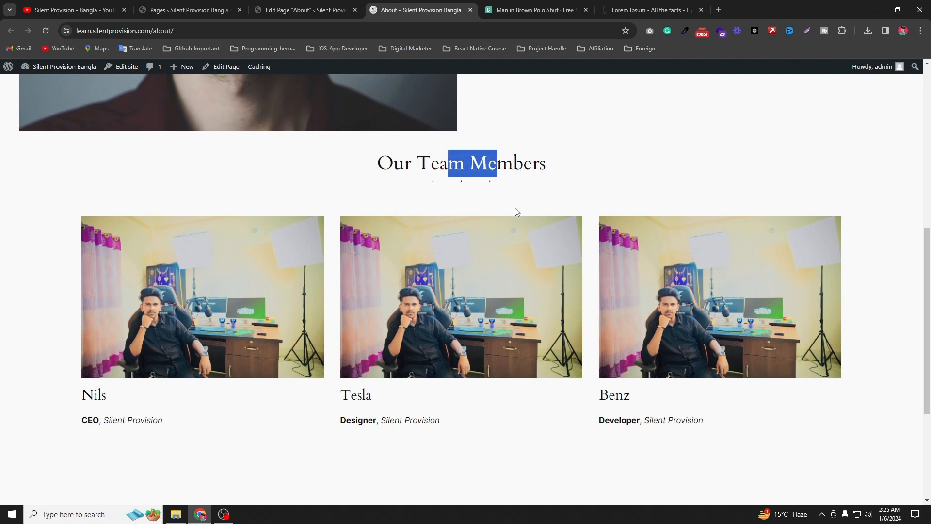
scroll(515, 210, down, 3)
scroll(426, 353, up, 5)
scroll(464, 359, up, 6)
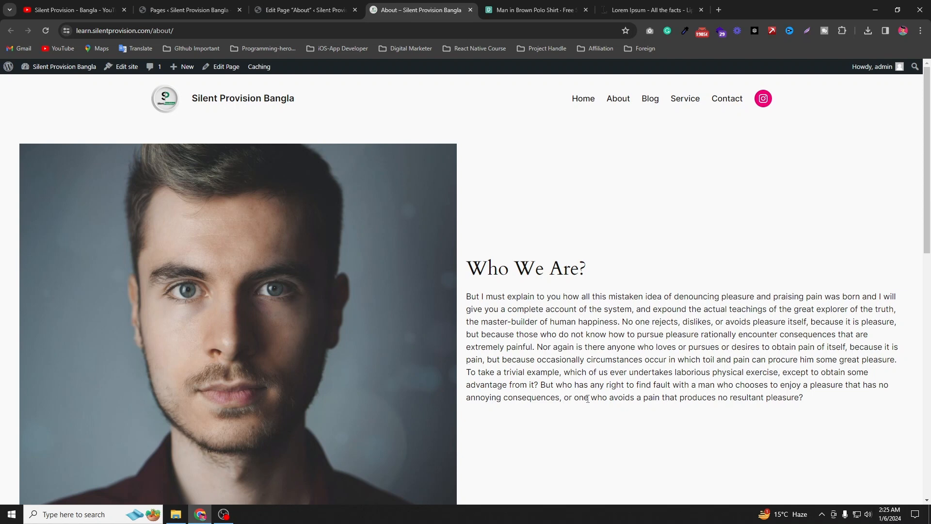
scroll(465, 363, down, 8)
Review the Pages template in the editor, from the header and "Who We Are?" section down to the team section.
click(324, 3)
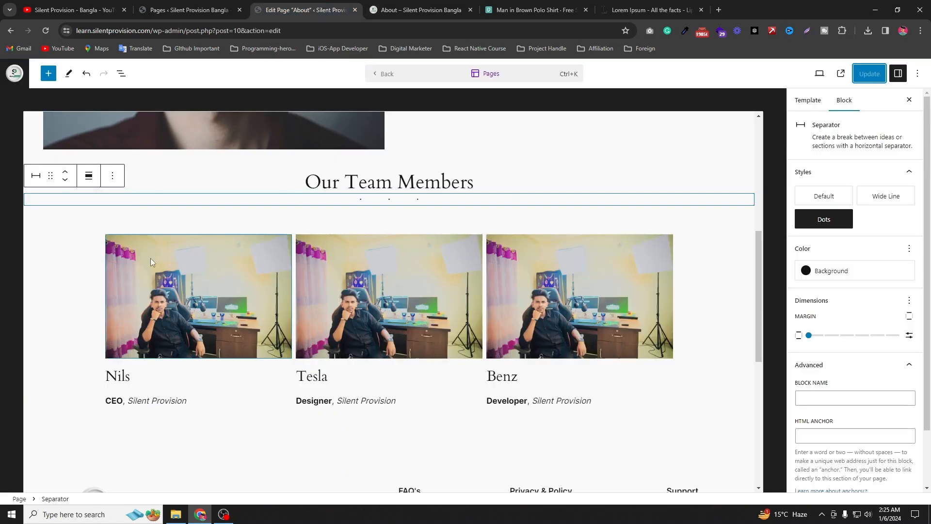
drag(757, 254, 766, 175)
scroll(471, 270, up, 1)
scroll(472, 272, up, 1)
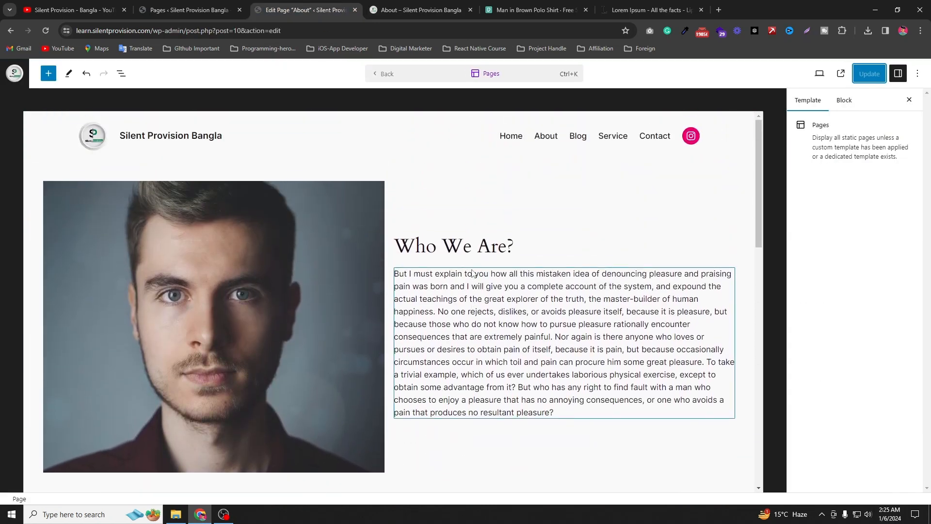
scroll(609, 420, down, 1)
scroll(608, 420, down, 3)
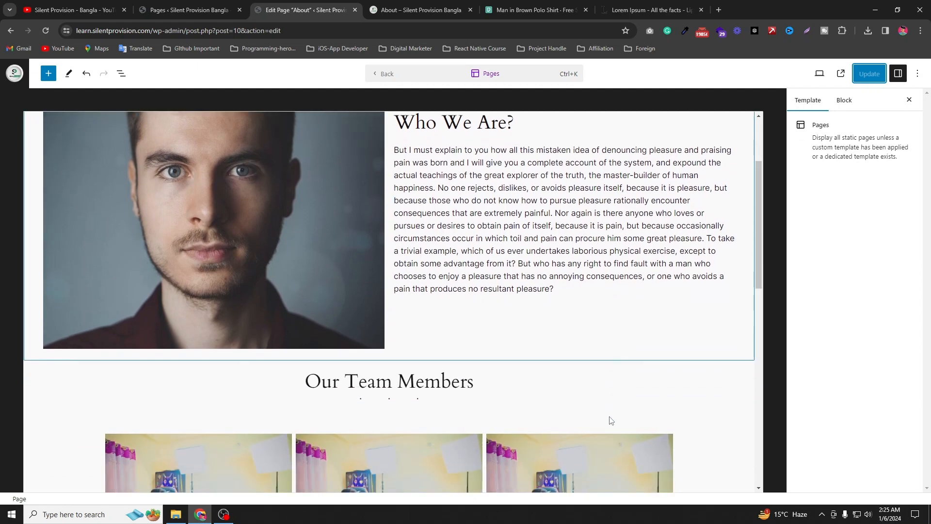
scroll(484, 349, down, 5)
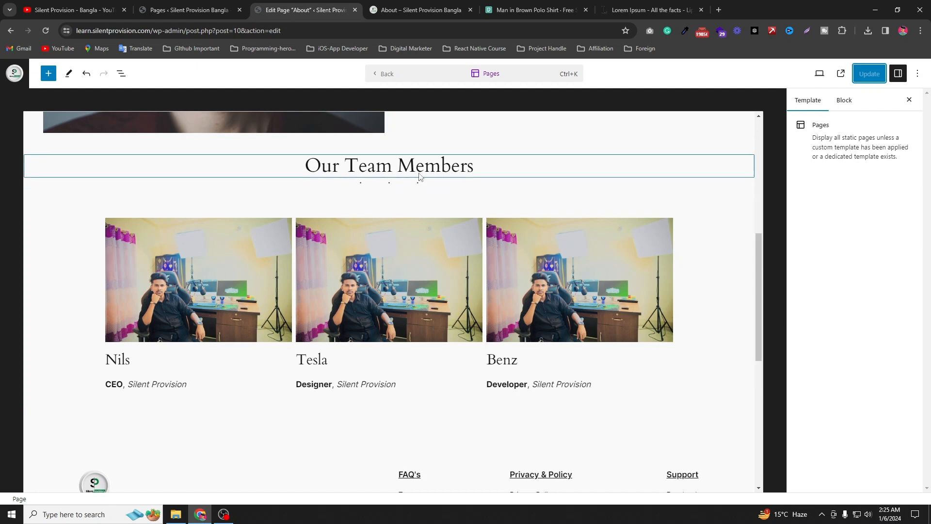
scroll(563, 224, up, 7)
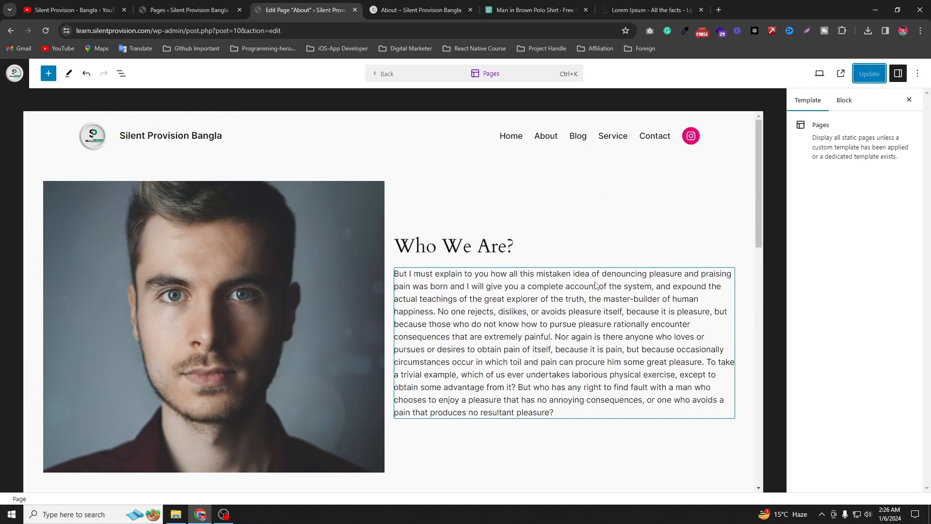